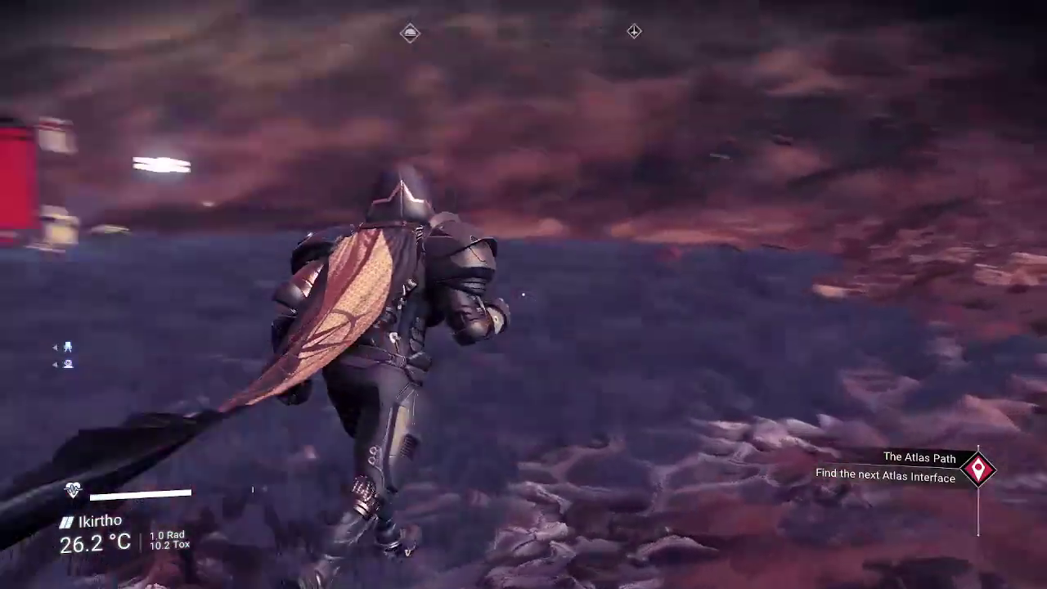
# - Walk to the save beacon at Oltio Encampment and save a restore point there
pyautogui.press('space')
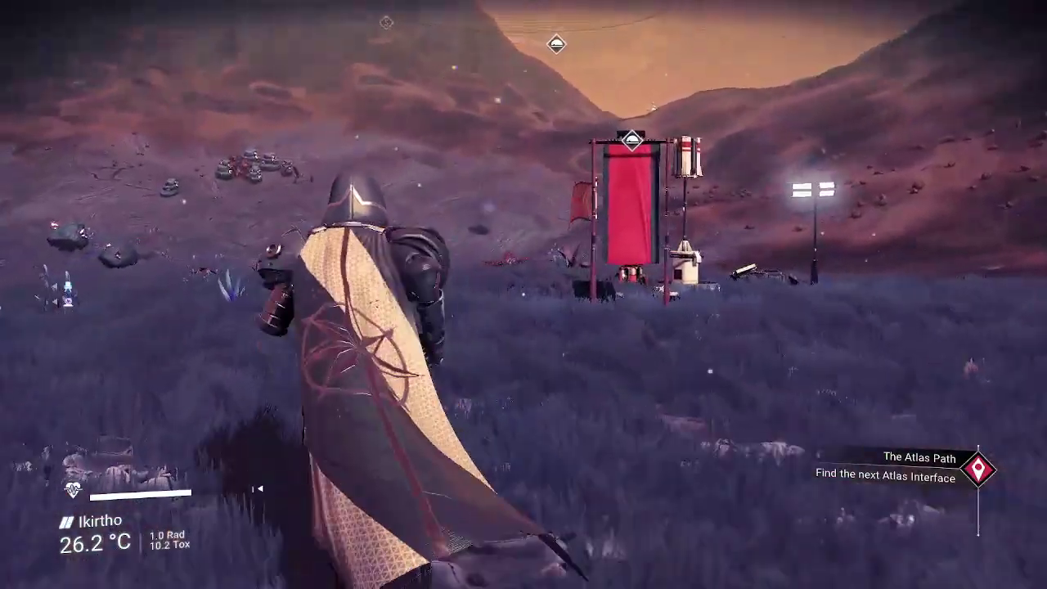
pyautogui.press('w')
pyautogui.press('w')
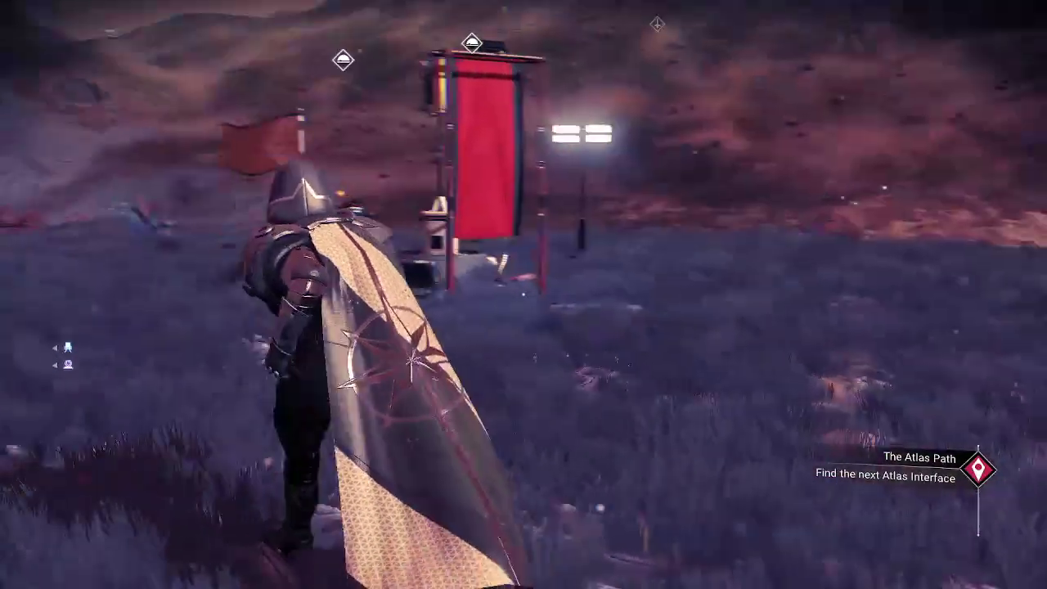
pyautogui.press('w')
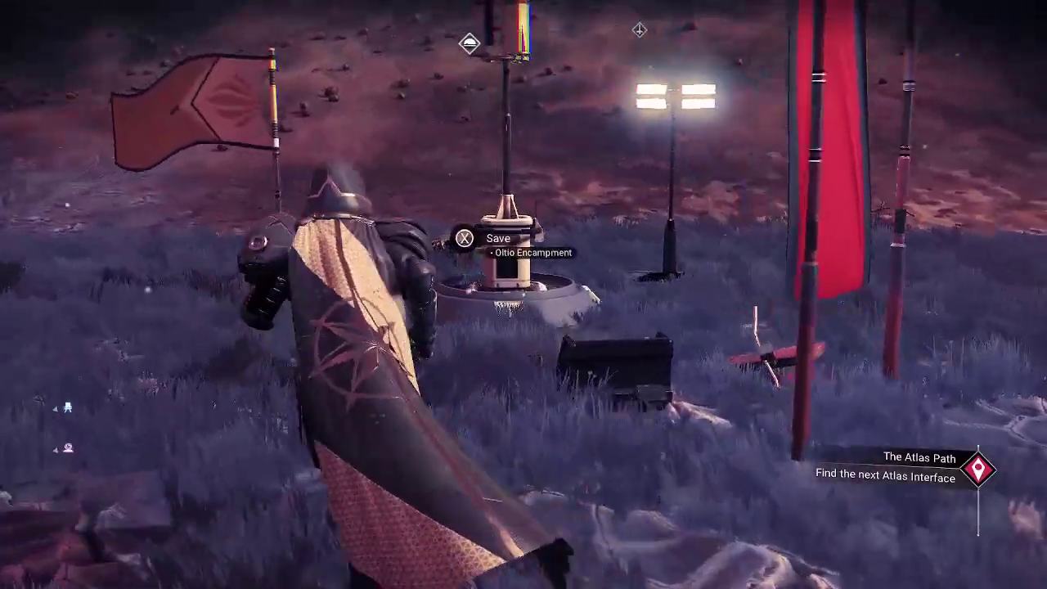
pyautogui.press('w')
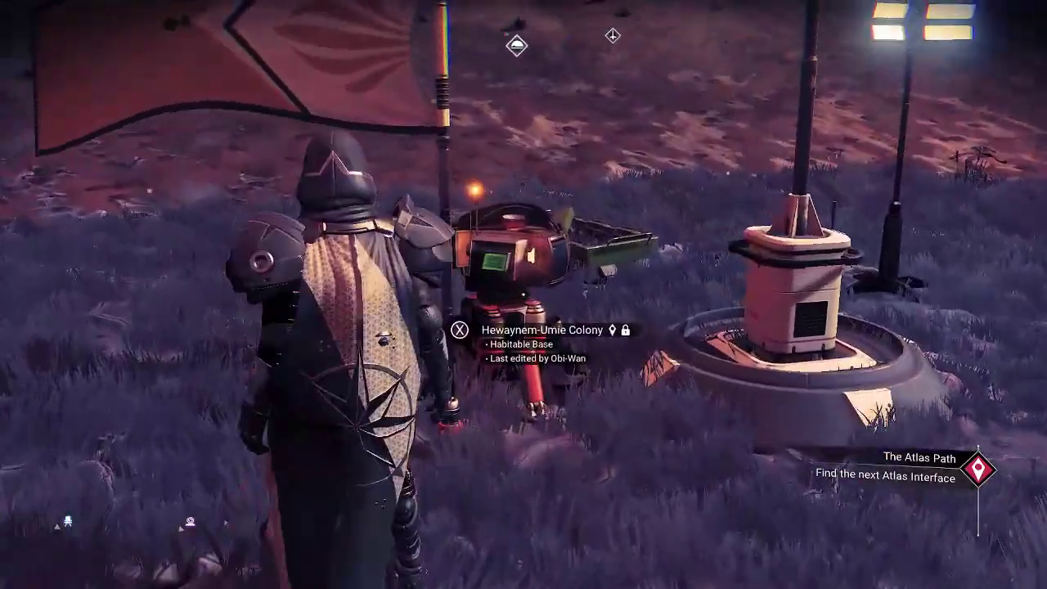
pyautogui.press('e')
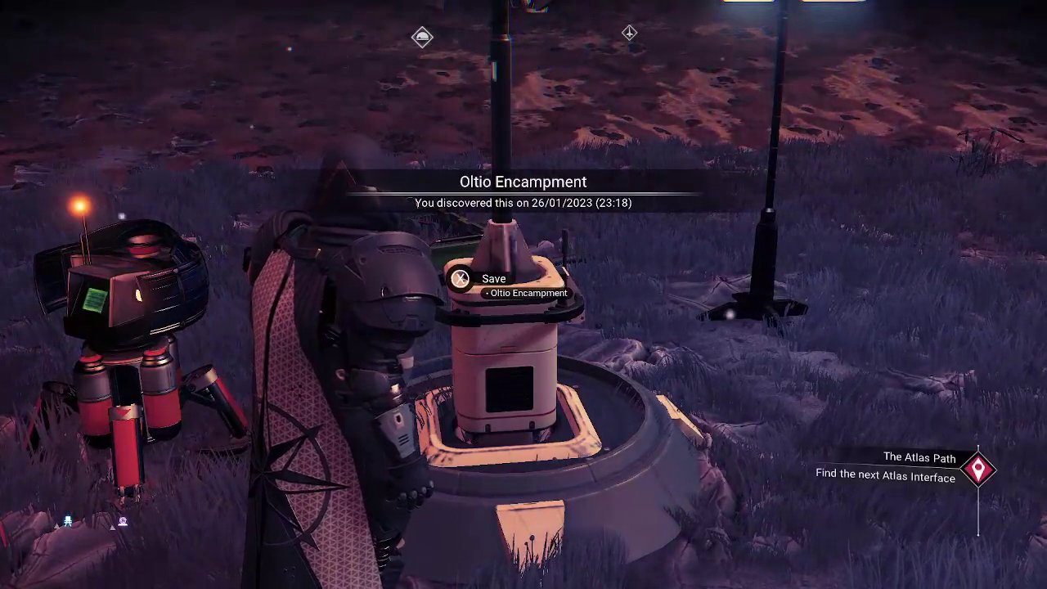
pyautogui.press('e')
pyautogui.press('w')
pyautogui.press('s')
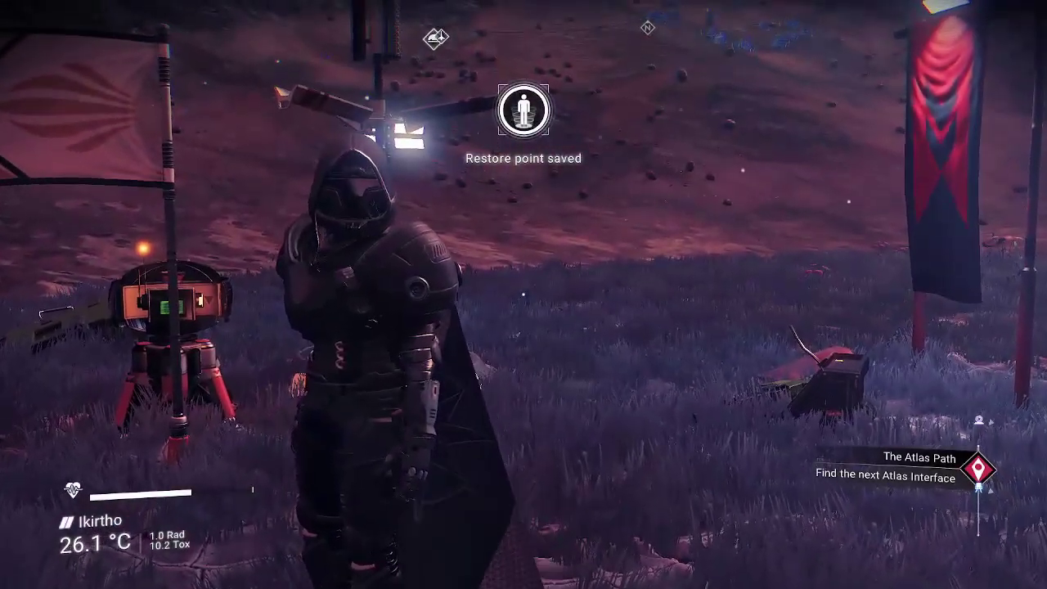
# - Quit the game to the desktop and bring up the No Man's Sky Save Editor
pyautogui.press('Escape')
pyautogui.press('e')
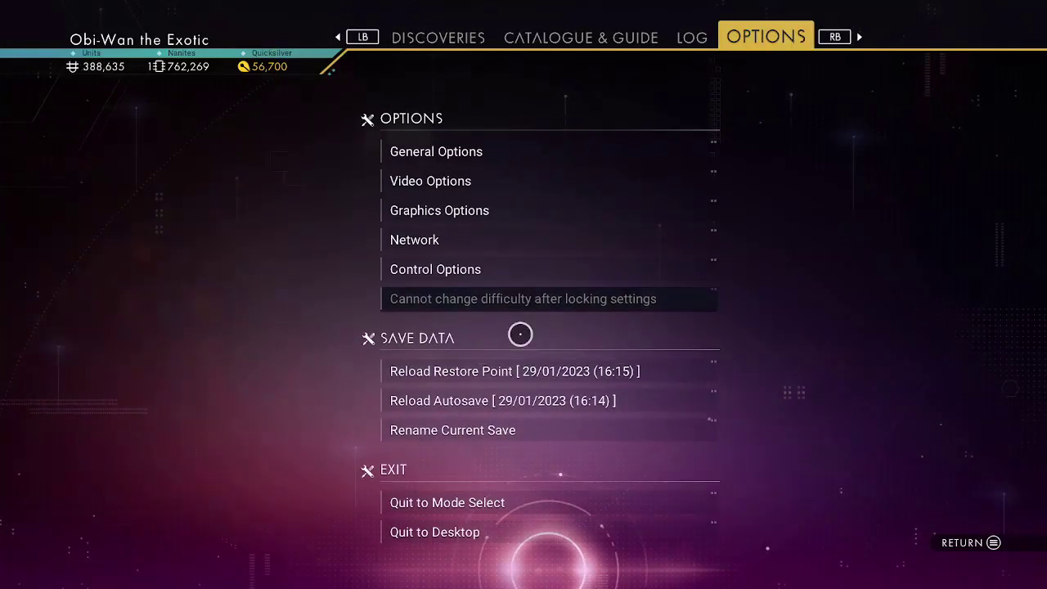
pyautogui.click(505, 496)
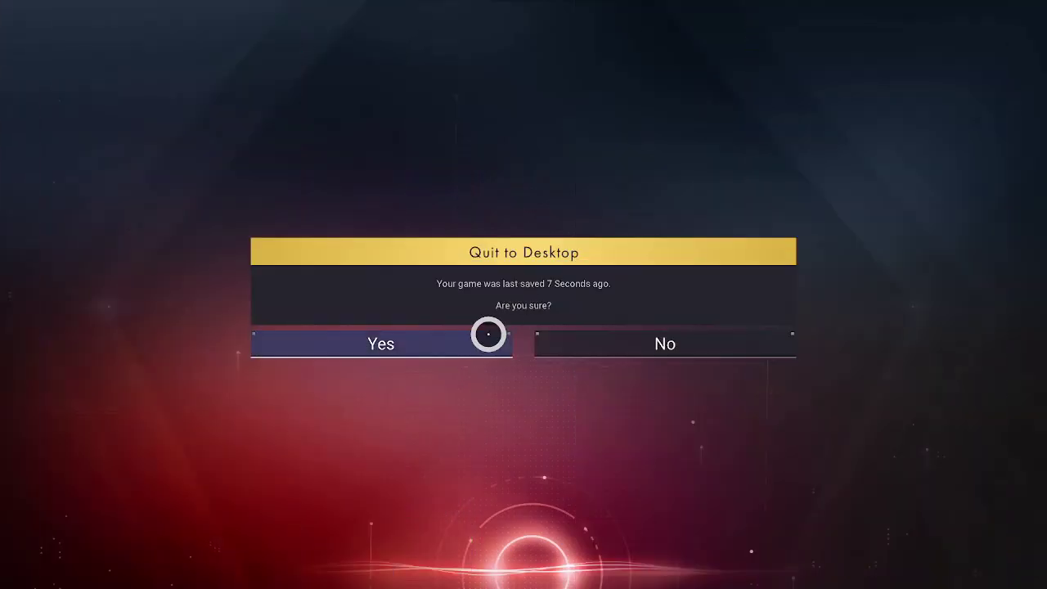
pyautogui.click(488, 334)
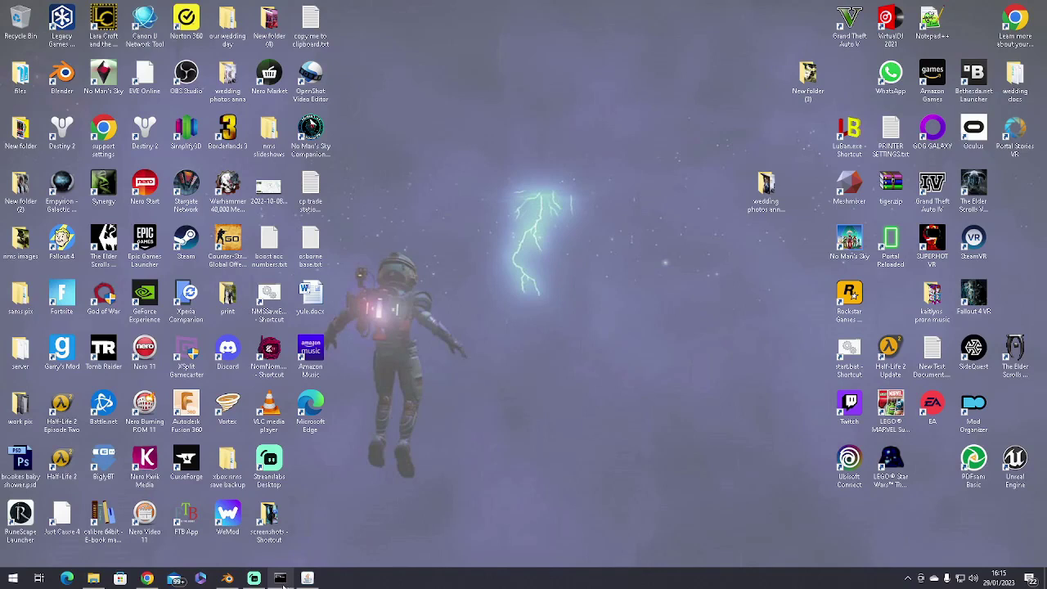
pyautogui.click(308, 578)
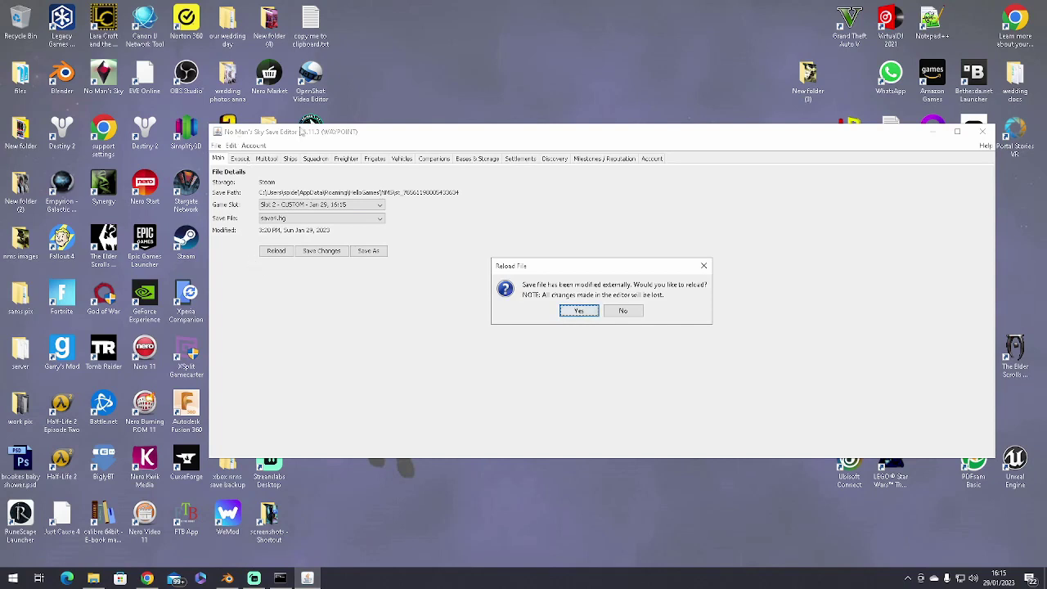
# - Switch to Chrome, search Google for goatfungus and open the goatfungus/NMSSaveEditor repository on GitHub
pyautogui.click(146, 578)
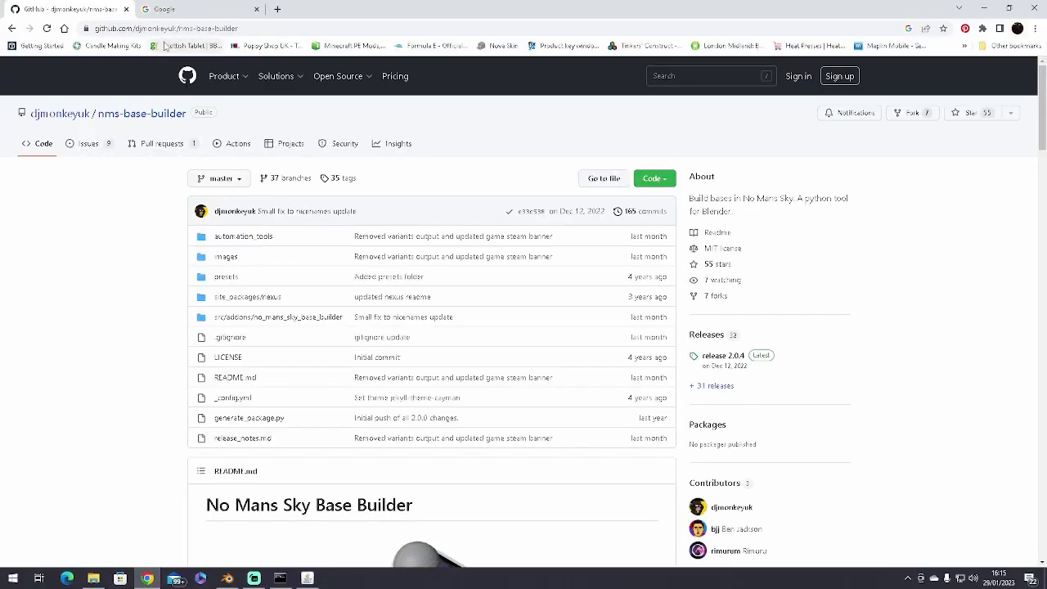
pyautogui.click(195, 9)
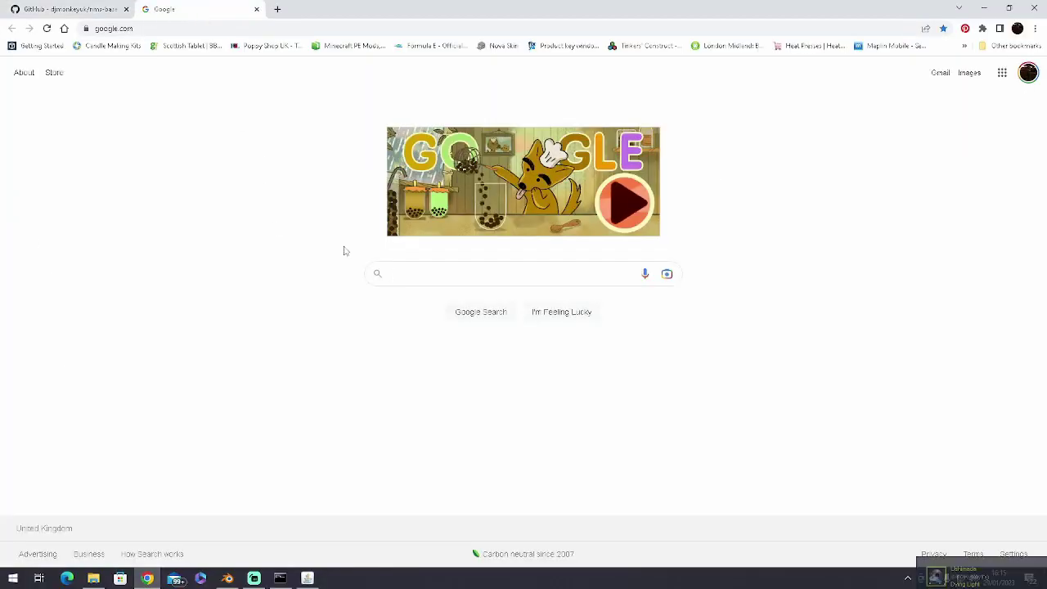
pyautogui.click(404, 270)
pyautogui.write('g')
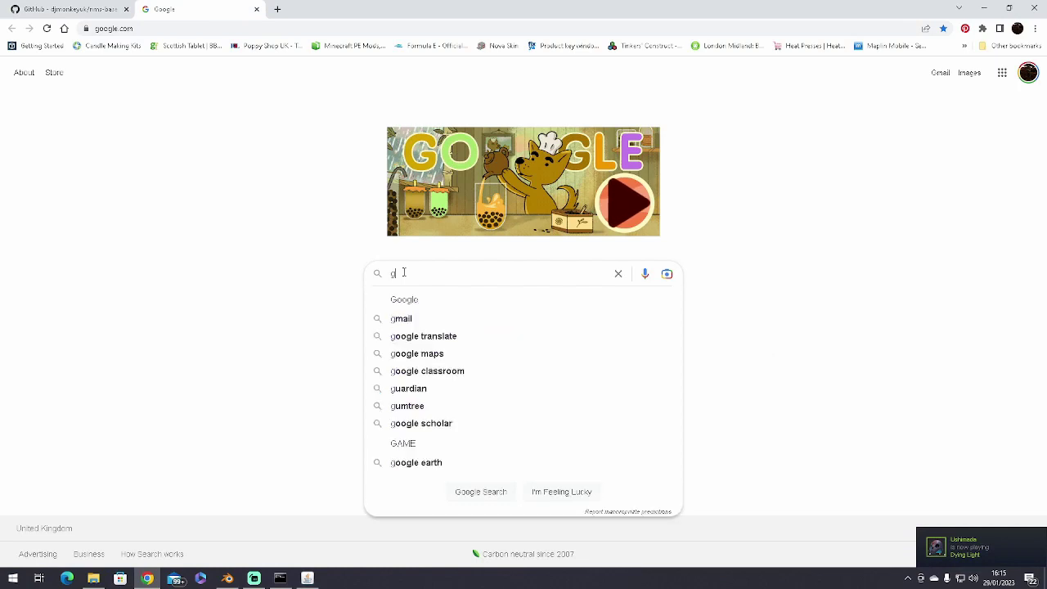
pyautogui.write('oat')
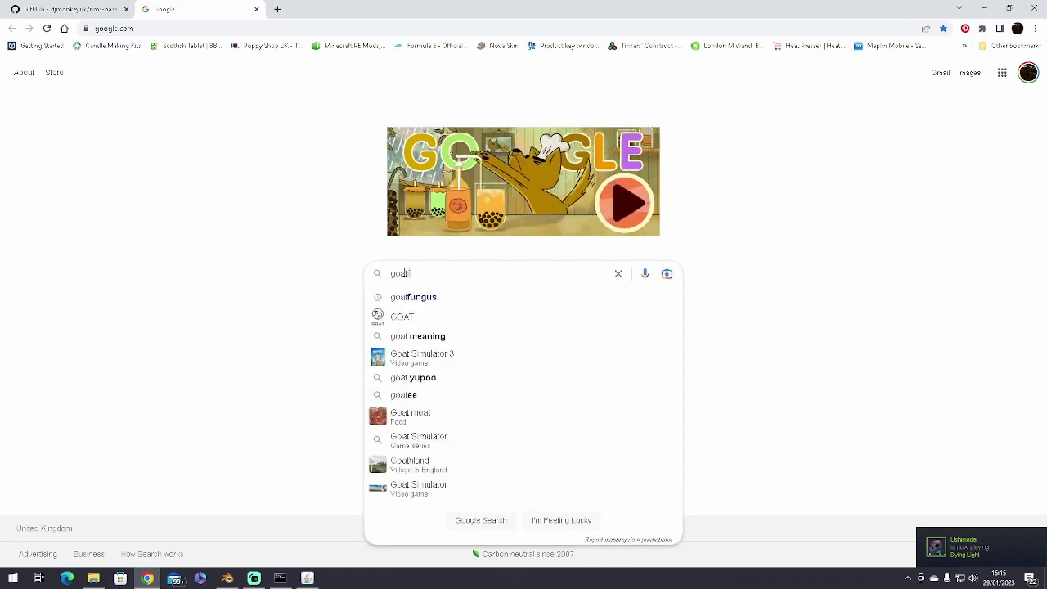
pyautogui.write('fung')
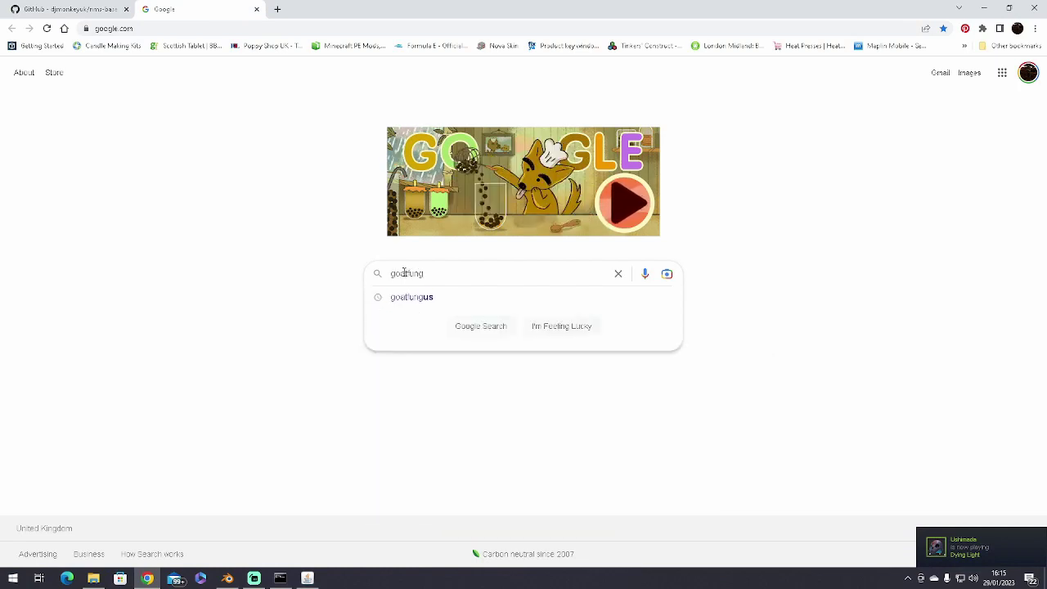
pyautogui.click(397, 300)
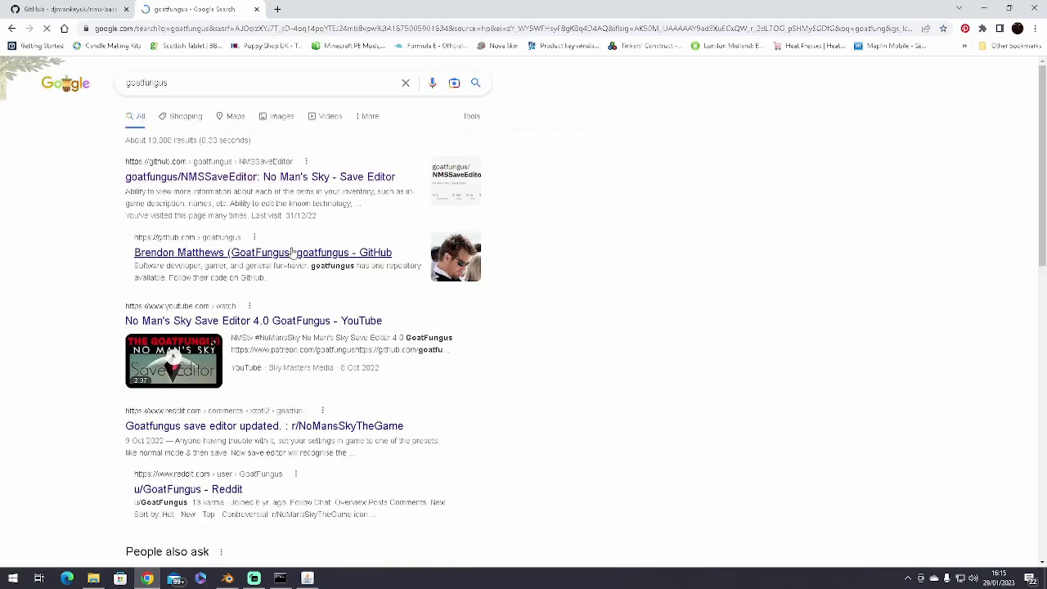
pyautogui.click(179, 182)
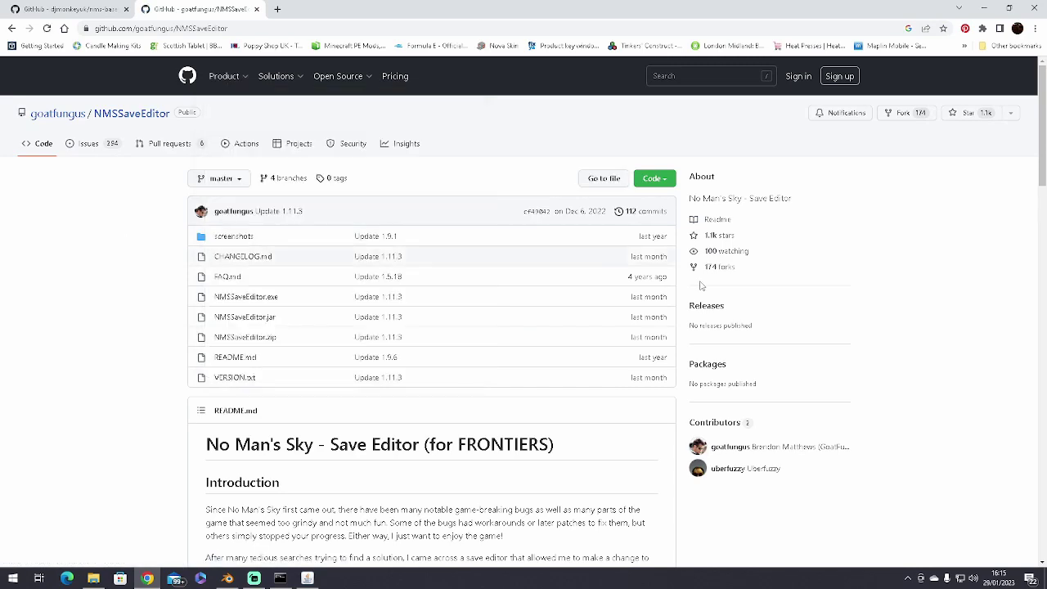
# - Read through the repository's README and locate the latest version download link in the Installation section
pyautogui.scroll(-1, 495, 309)
pyautogui.scroll(-15, 691, 300)
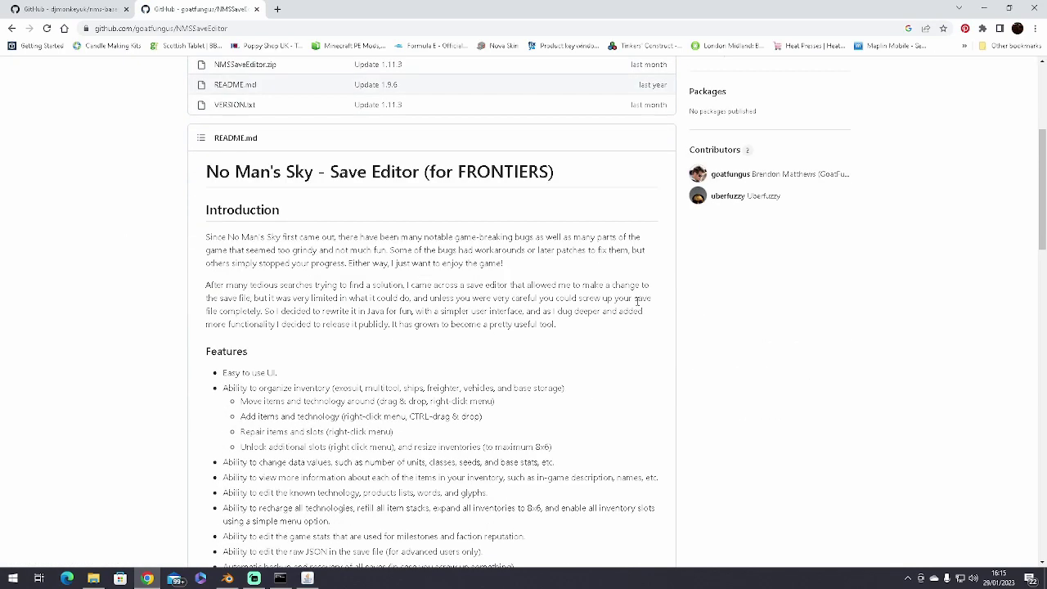
pyautogui.scroll(-1, 243, 353)
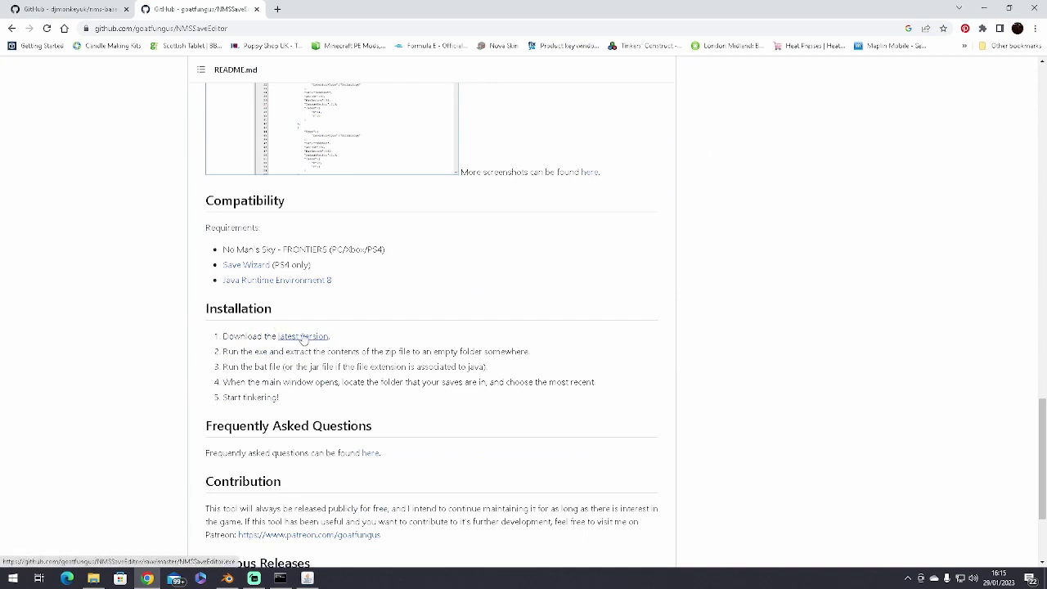
pyautogui.scroll(10, 301, 337)
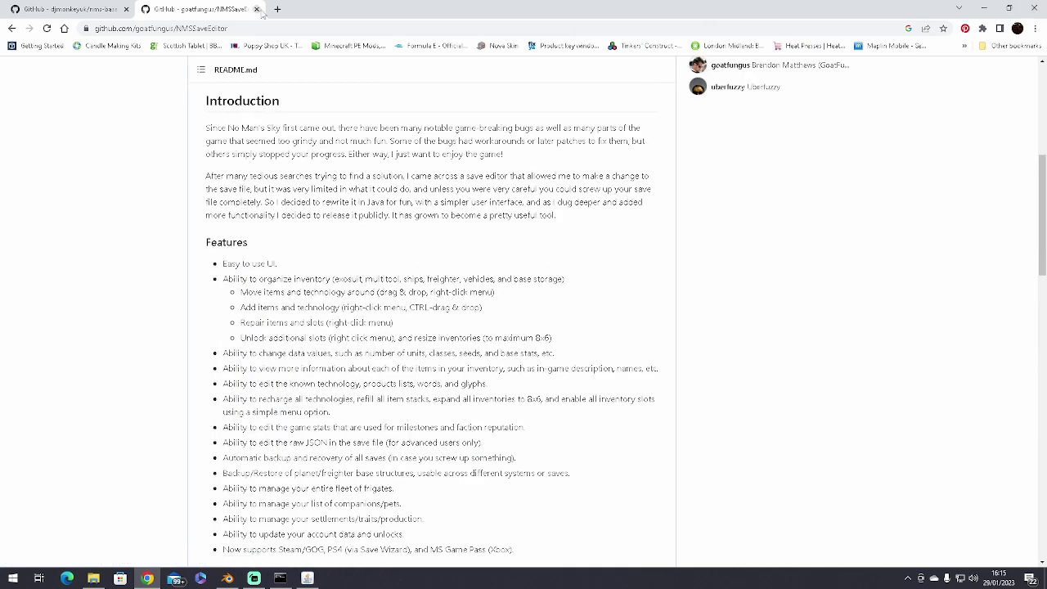
# - Return to the save editor, reload the externally modified save file and keep Slot 2 - CUSTOM as the game slot
pyautogui.click(985, 9)
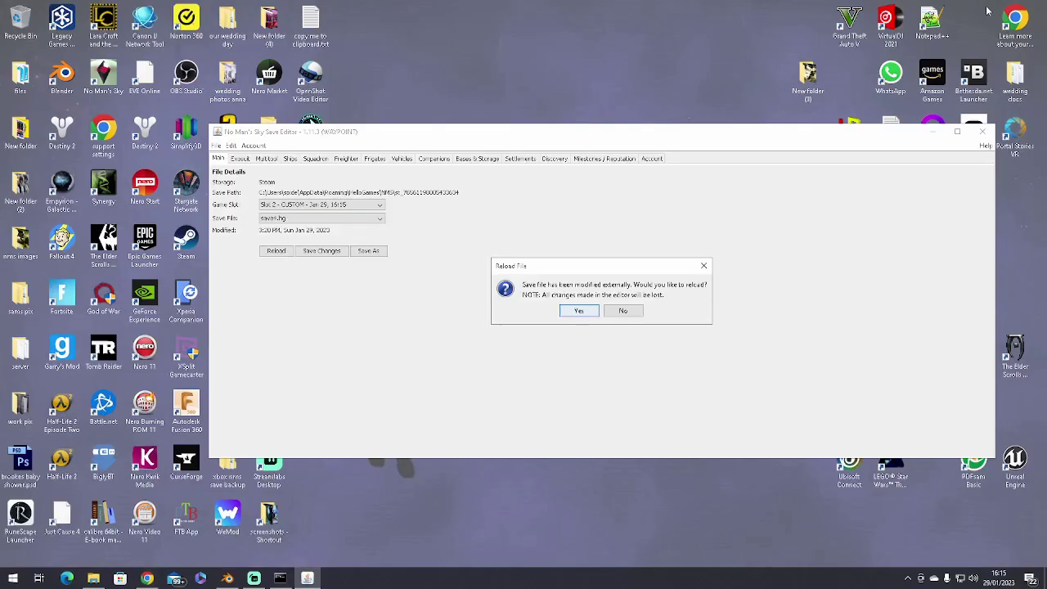
pyautogui.click(575, 311)
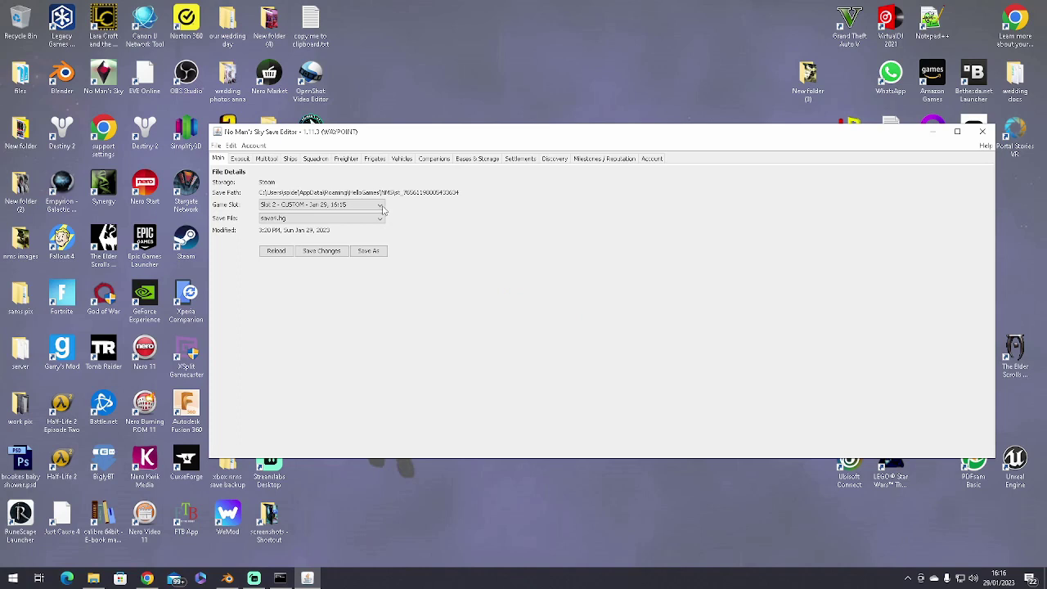
pyautogui.click(278, 579)
pyautogui.click(233, 411)
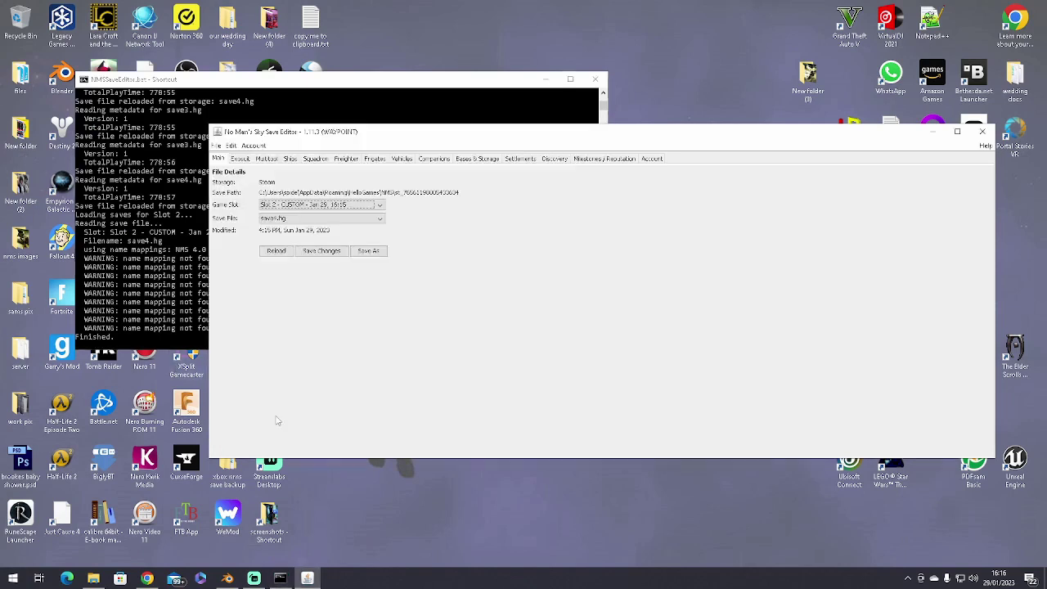
pyautogui.click(371, 205)
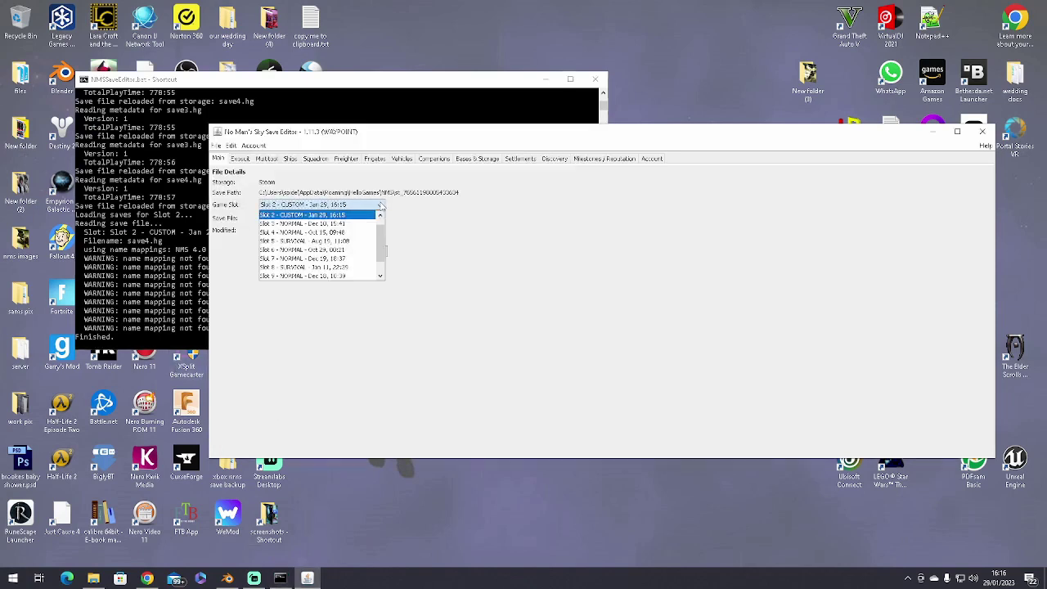
pyautogui.click(378, 205)
# - Open the raw JSON of the save for editing and expand the PlayerStateData node
pyautogui.click(232, 146)
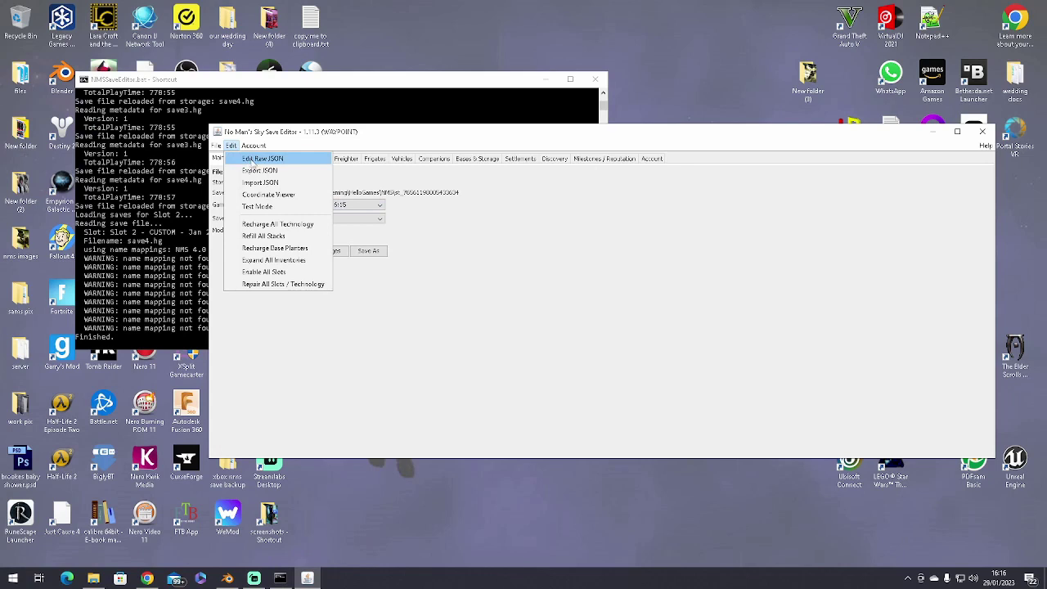
pyautogui.click(253, 163)
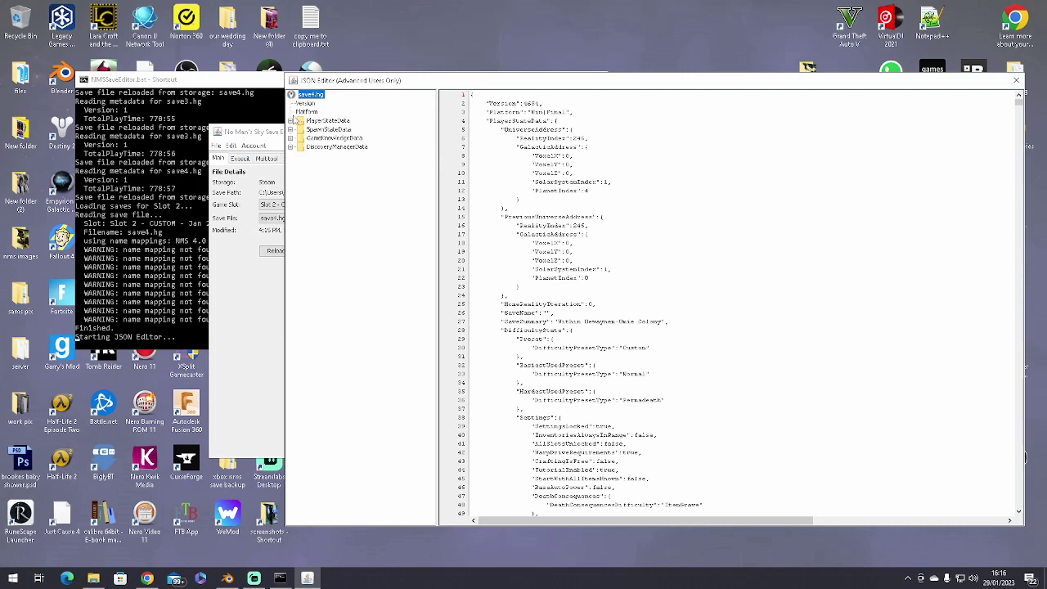
pyautogui.click(291, 121)
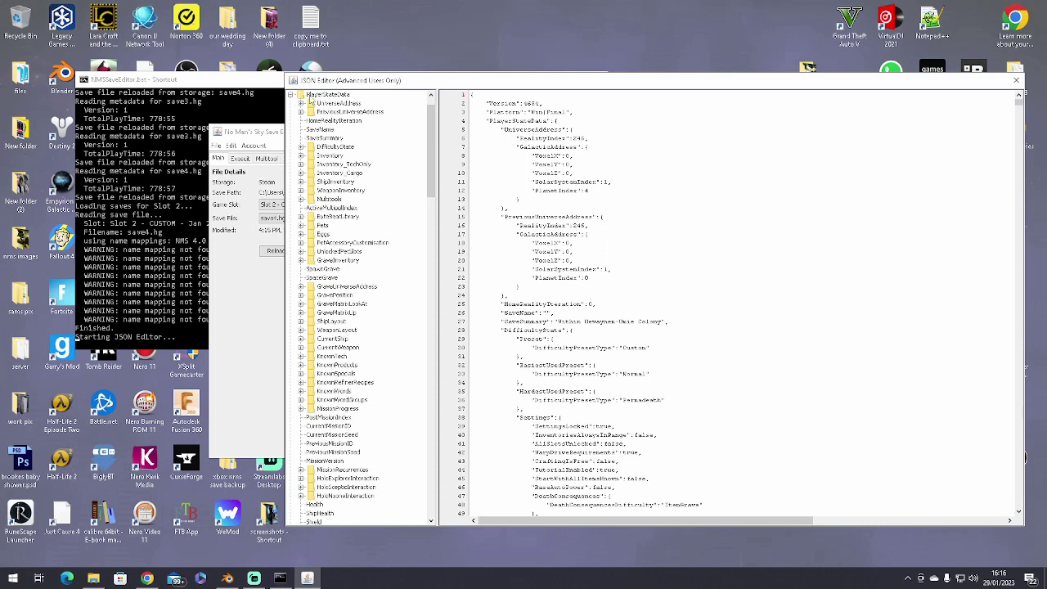
pyautogui.click(293, 96)
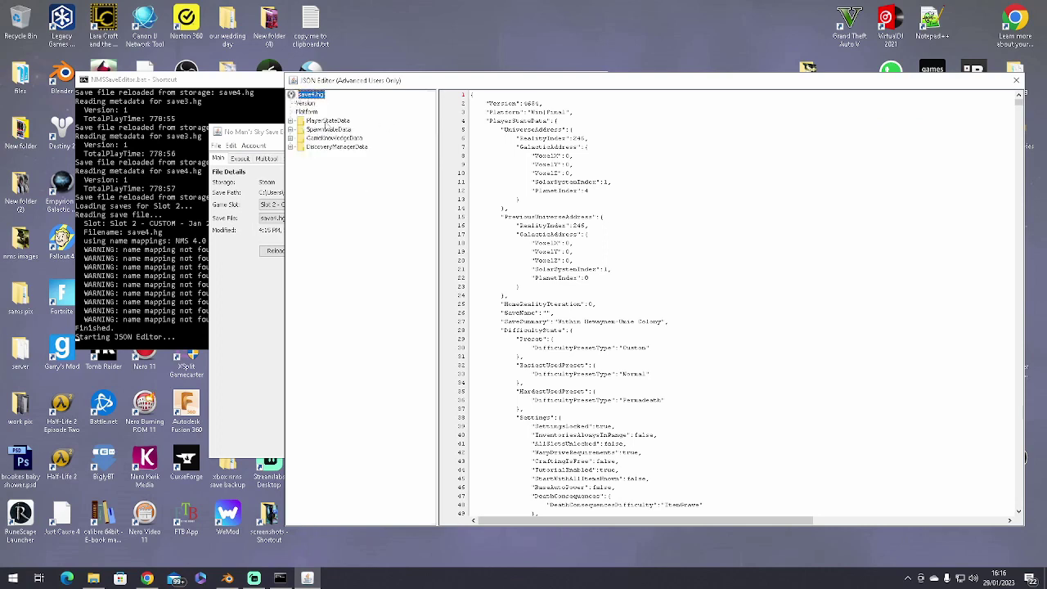
pyautogui.click(291, 121)
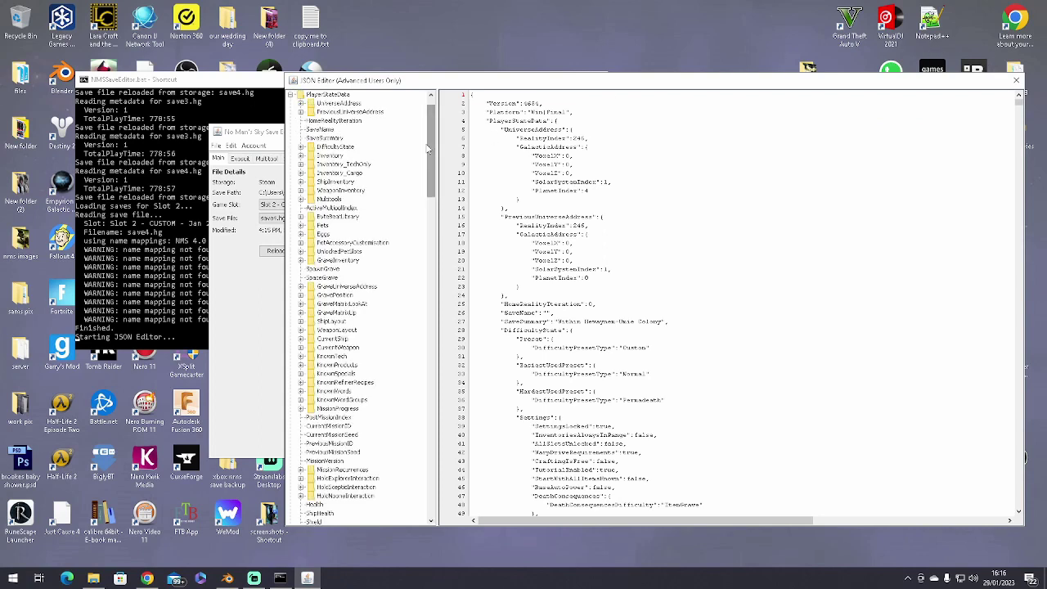
# - Find PersistentPlayerBases under PlayerStateData, select it and expand its list of base entries
pyautogui.moveTo(431, 144); pyautogui.dragTo(433, 337)
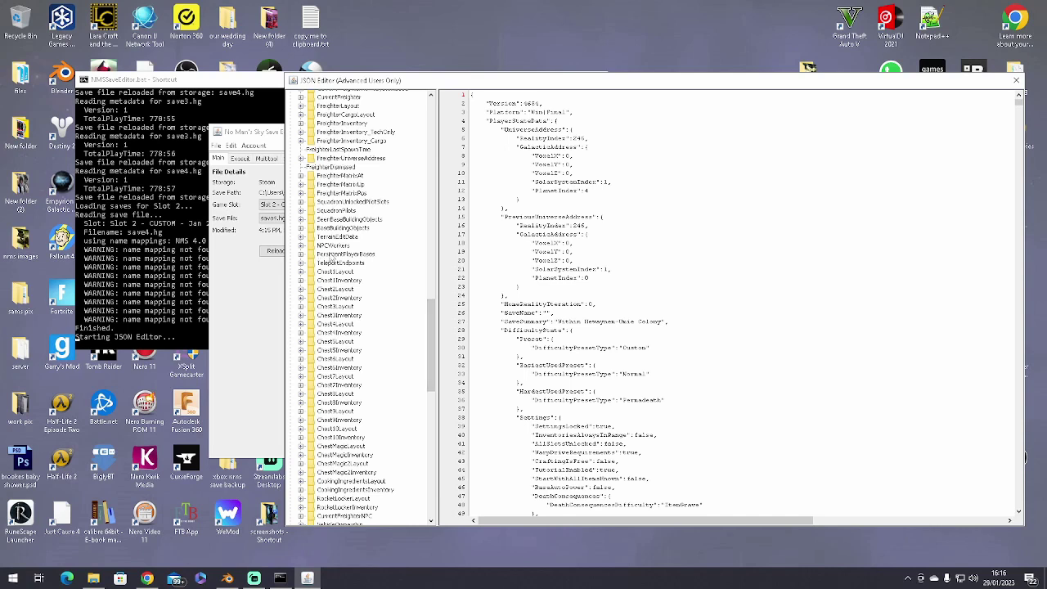
pyautogui.click(339, 254)
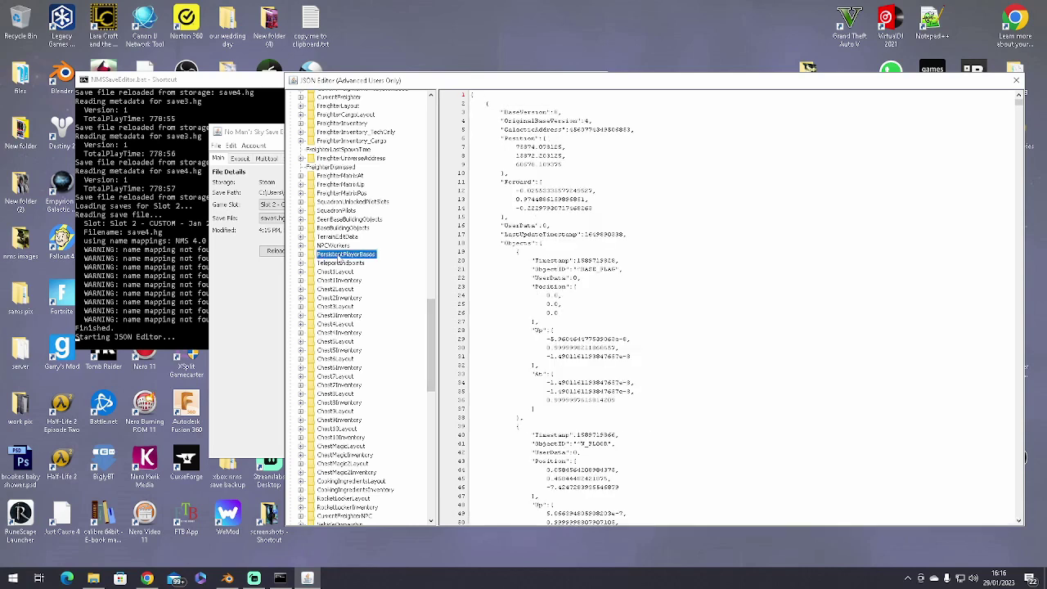
pyautogui.click(300, 255)
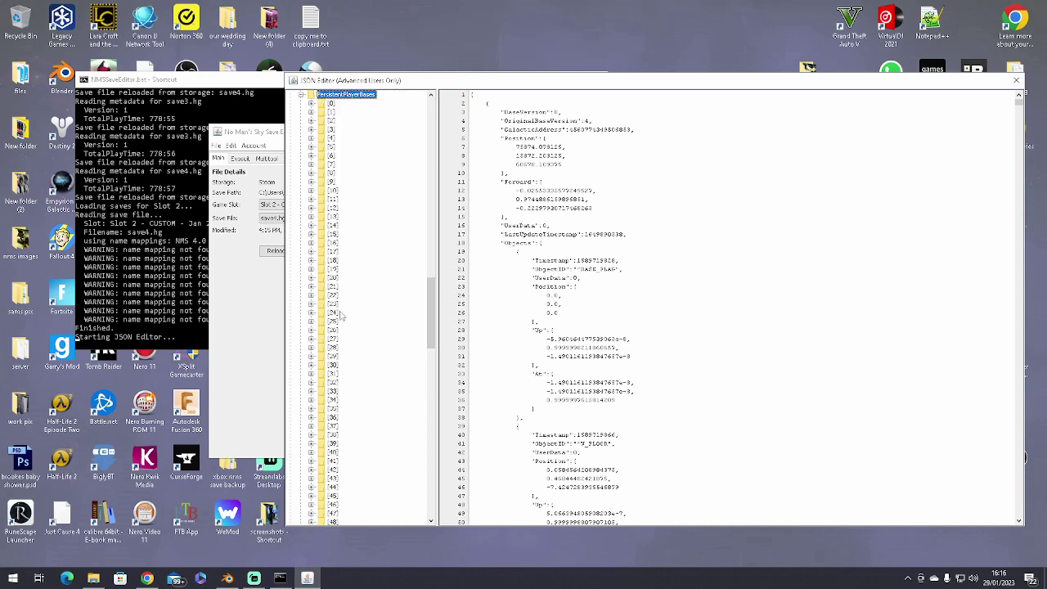
# - Expand base entry [65] in the PersistentPlayerBases list and view its Name value
pyautogui.moveTo(432, 319); pyautogui.dragTo(411, 352)
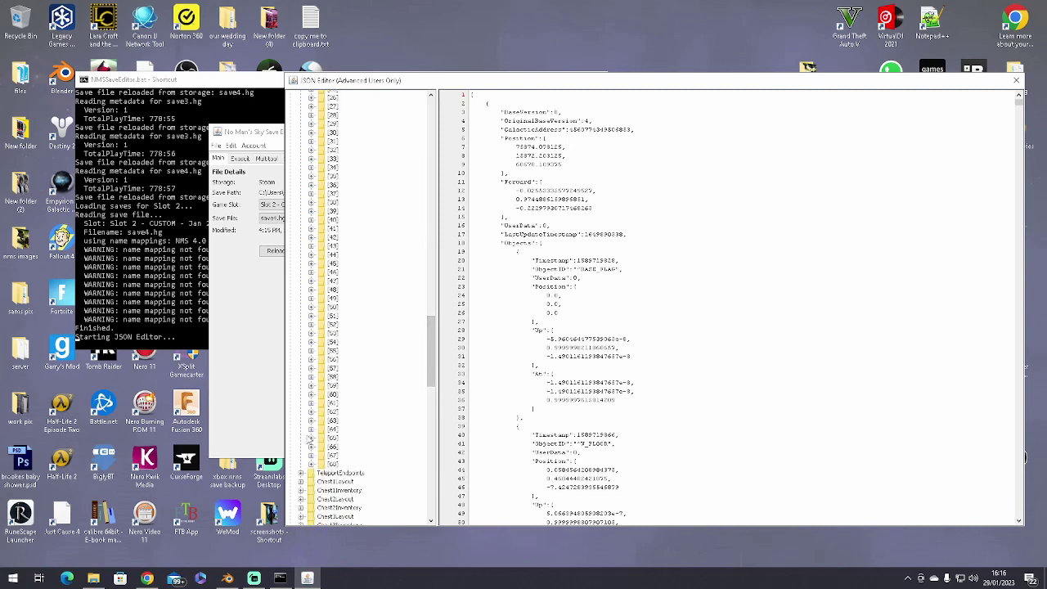
pyautogui.click(311, 438)
pyautogui.click(334, 425)
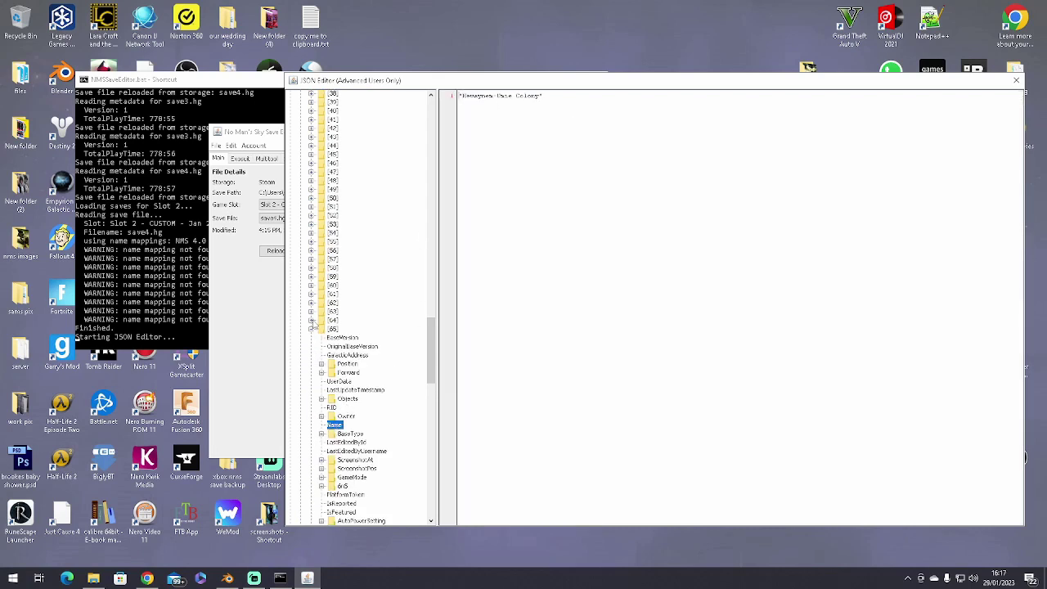
# - Expand base entry [64], check its Name value and collapse the entry again
pyautogui.click(311, 321)
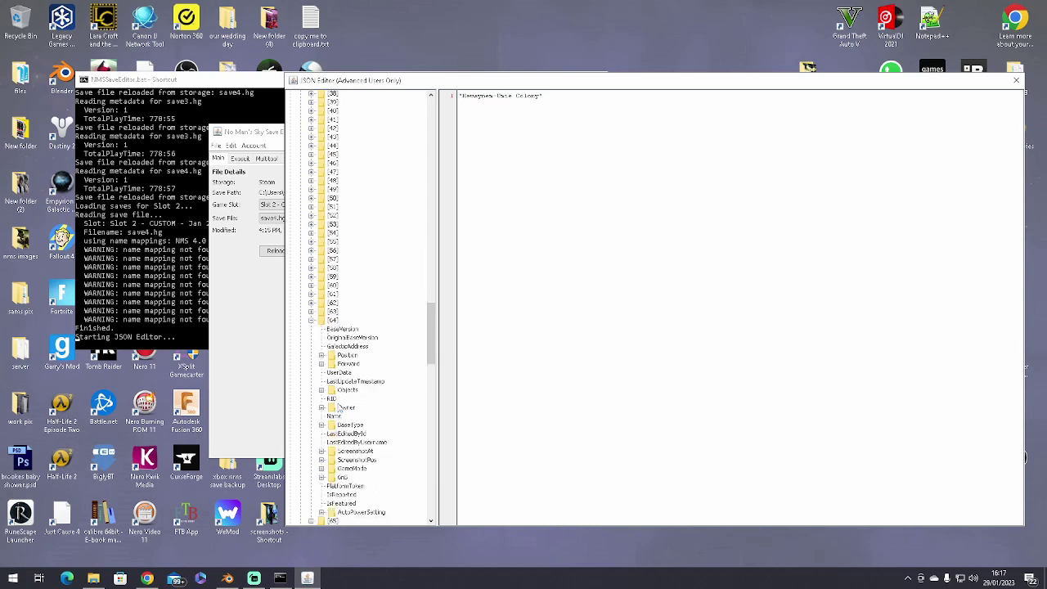
pyautogui.click(334, 416)
pyautogui.click(314, 323)
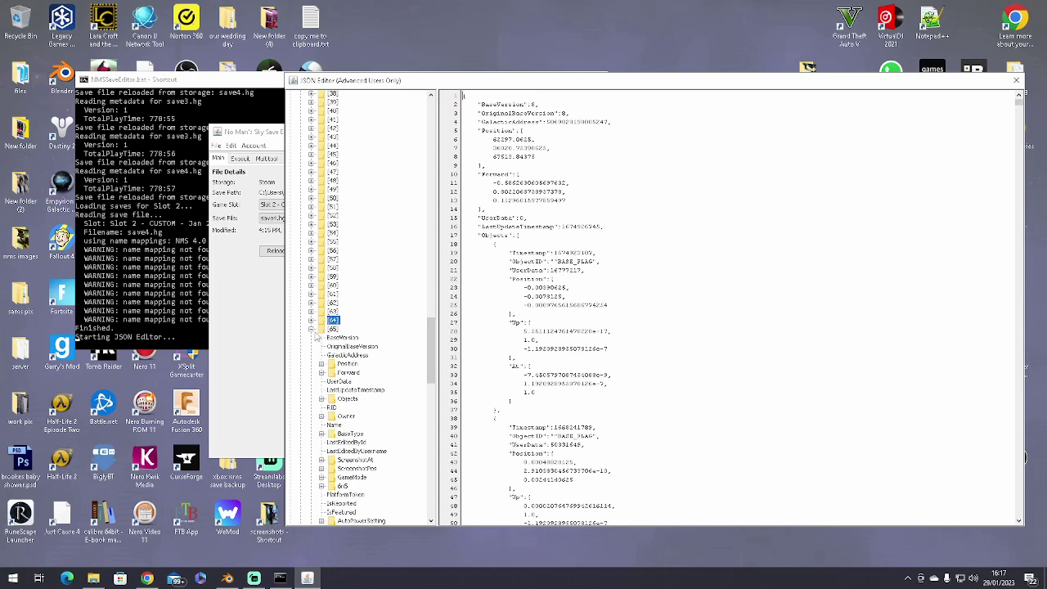
# - Reopen base entry [65] and inspect its Owner data
pyautogui.click(311, 331)
pyautogui.click(312, 332)
pyautogui.click(345, 417)
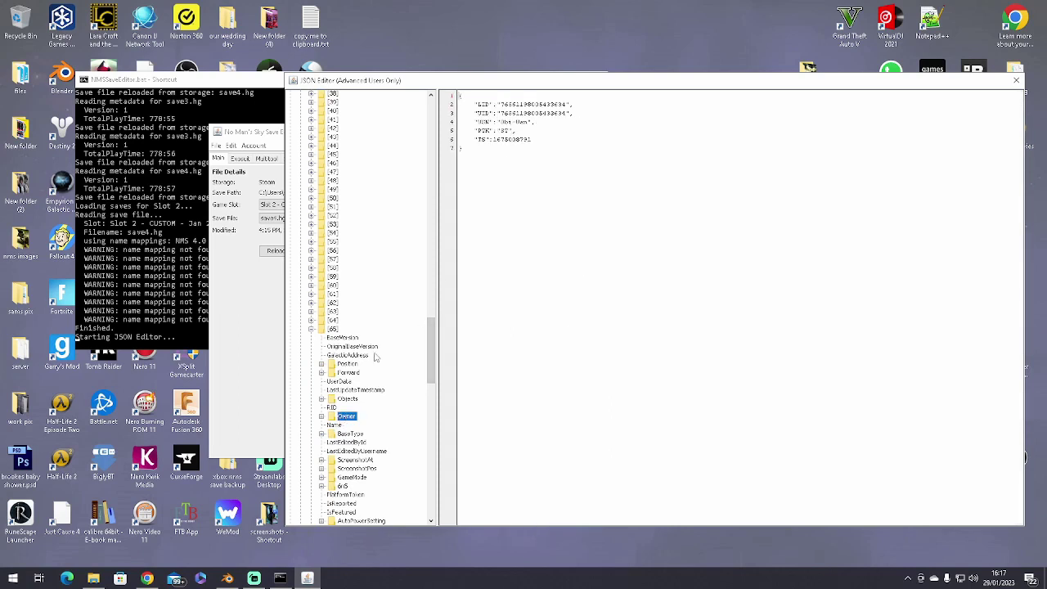
# - Expand base entry [66], check its Name value and collapse the entry again
pyautogui.scroll(-9, 432, 371)
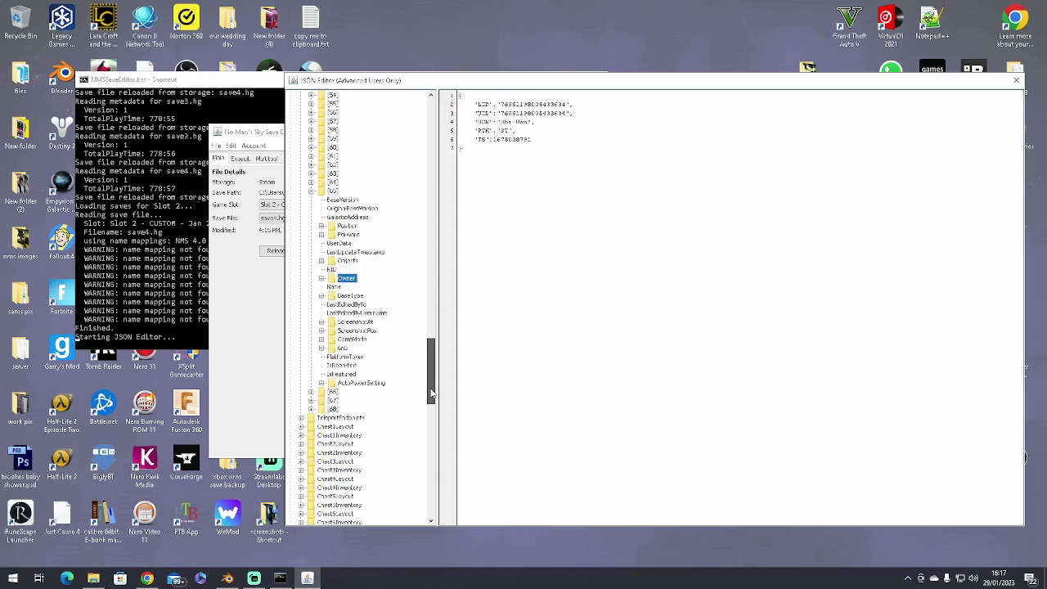
pyautogui.click(311, 292)
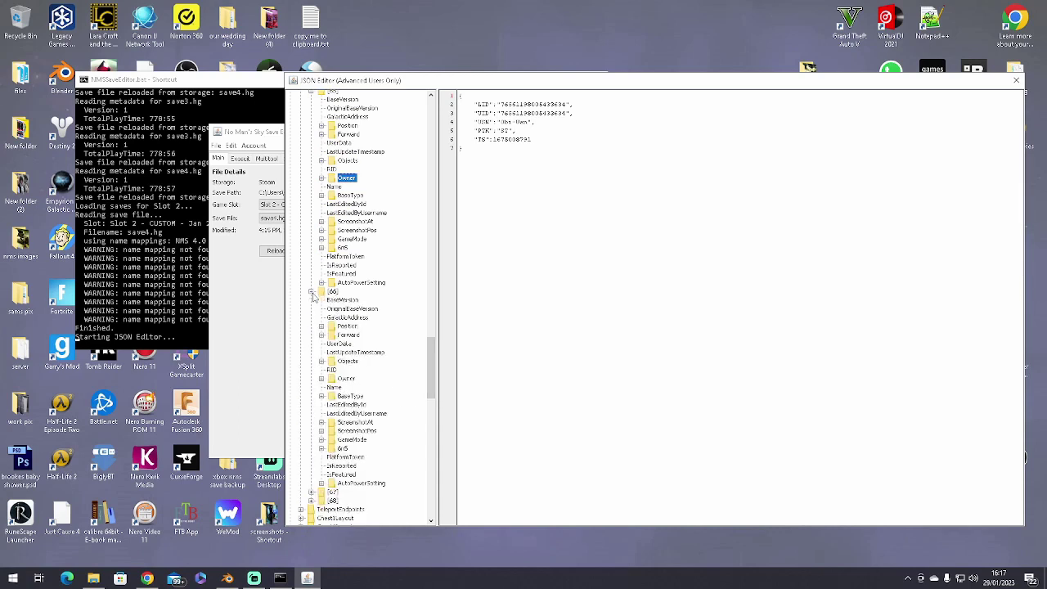
pyautogui.click(335, 388)
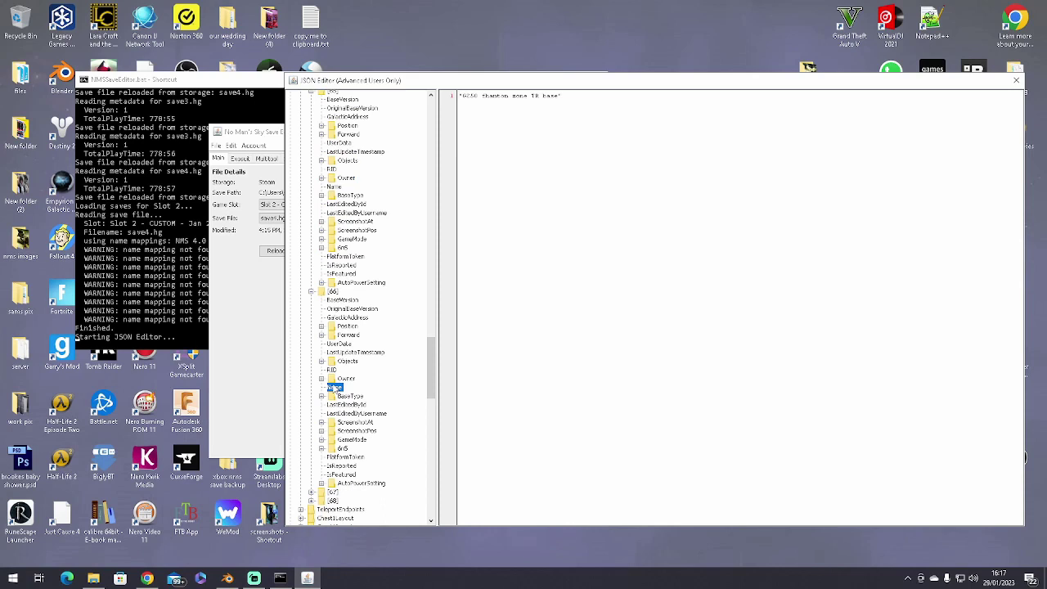
pyautogui.click(312, 292)
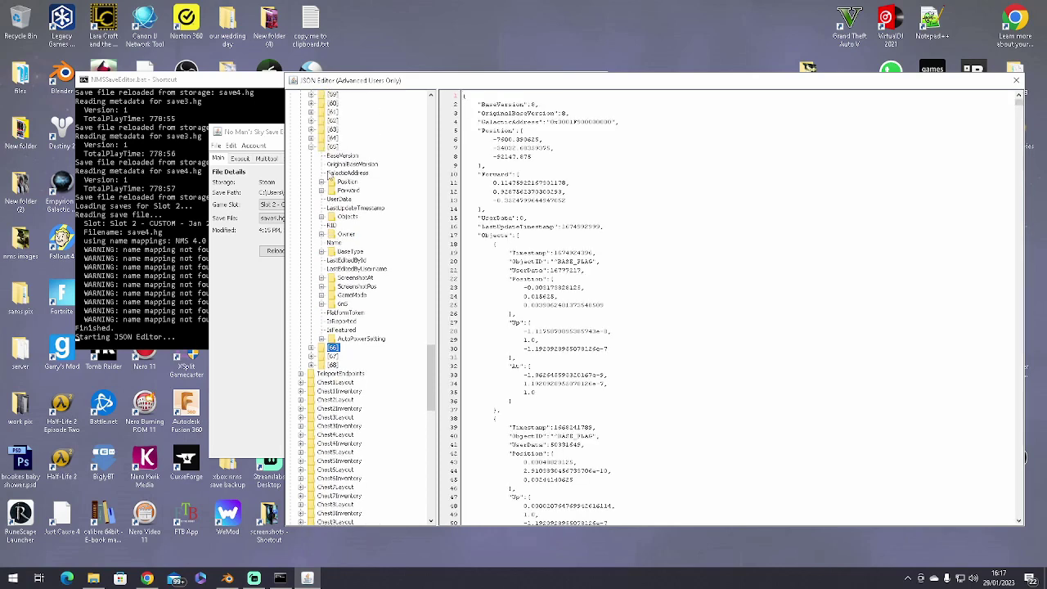
# - Display the full JSON of base entry [65], collapse its node and select all of its JSON text
pyautogui.click(334, 146)
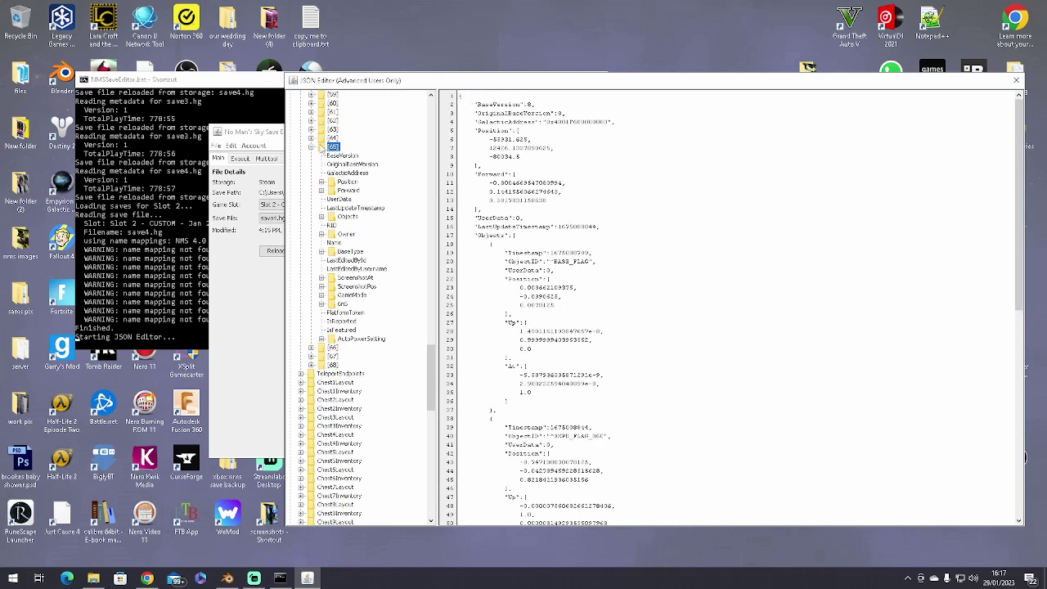
pyautogui.click(310, 147)
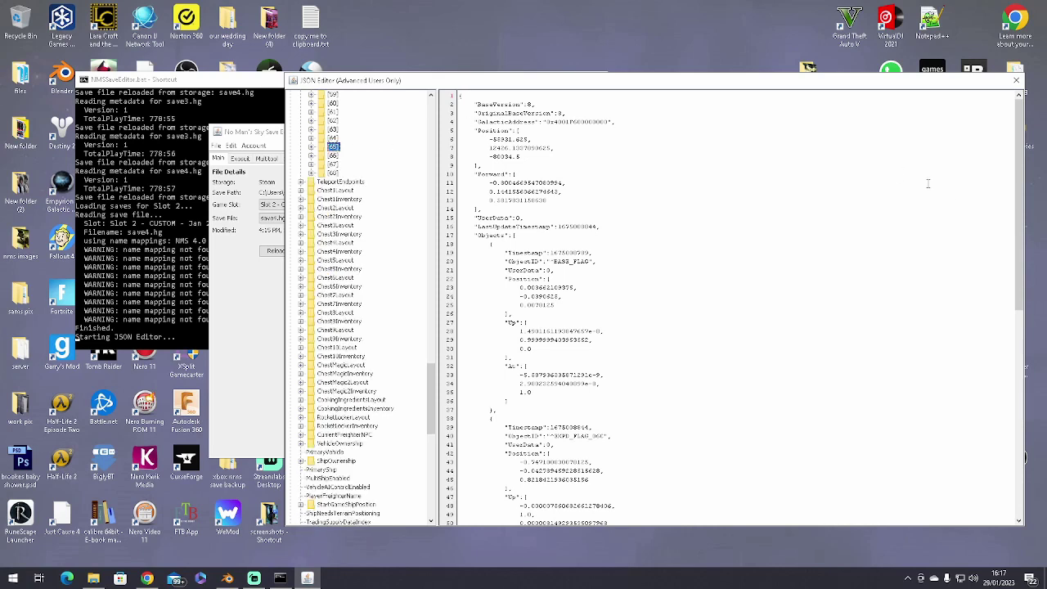
pyautogui.moveTo(1020, 207); pyautogui.dragTo(1023, 156)
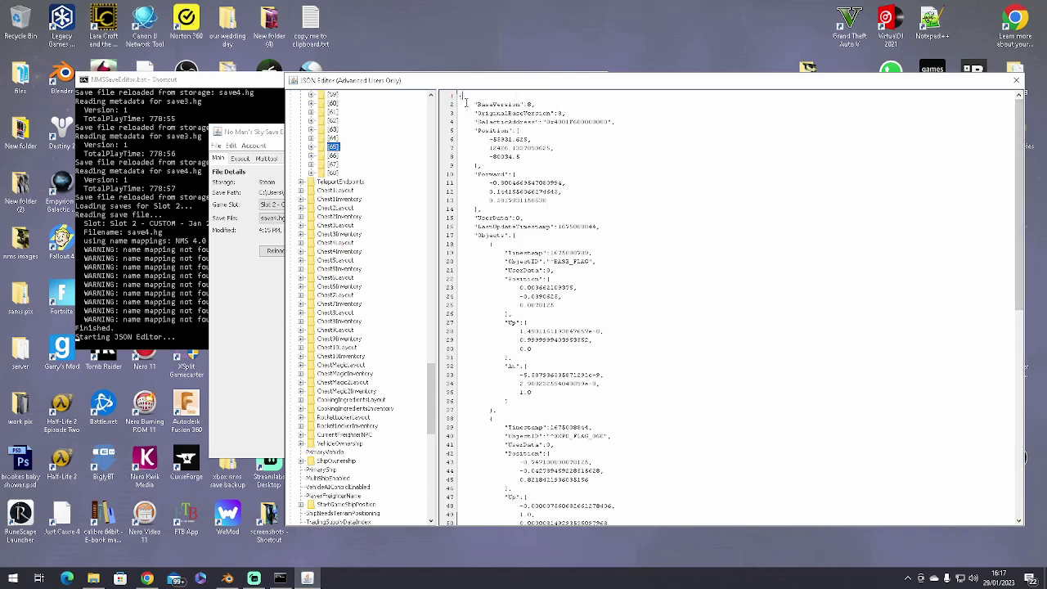
pyautogui.hotkey('ctrl', 'a')
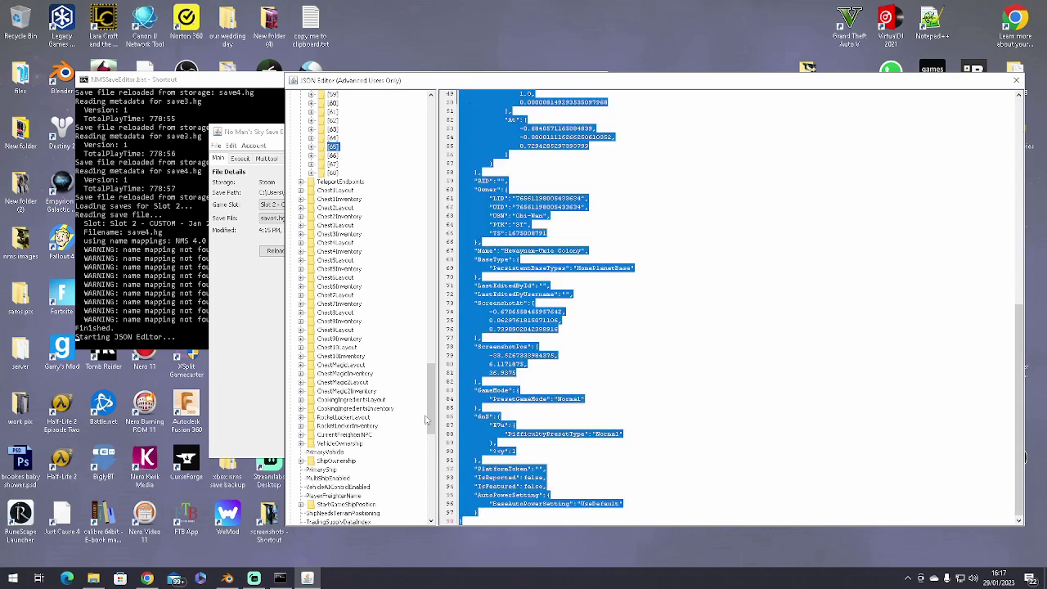
# - Switch to Blender
pyautogui.click(229, 578)
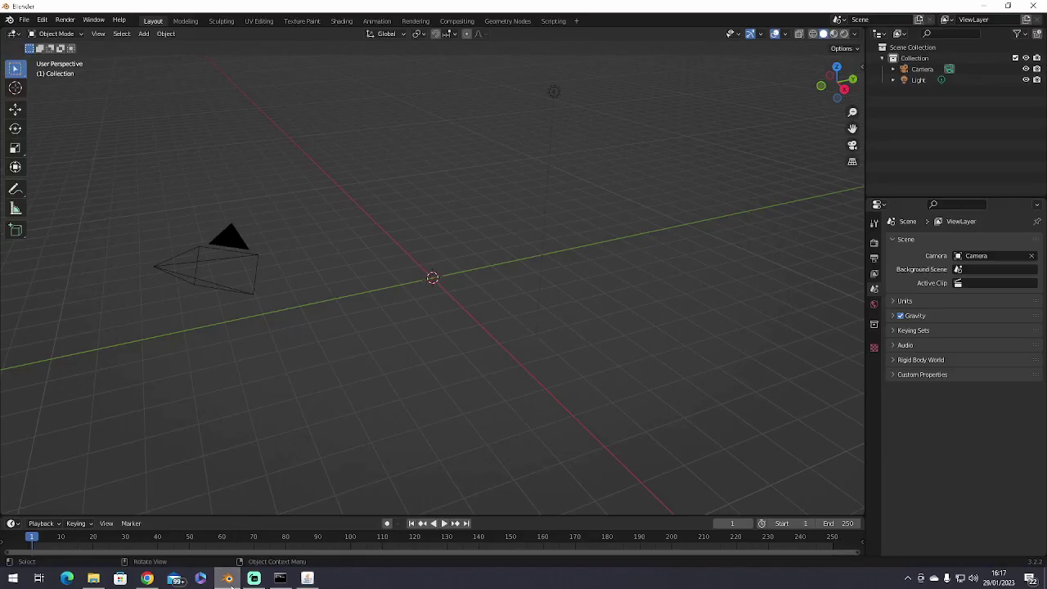
pyautogui.click(909, 579)
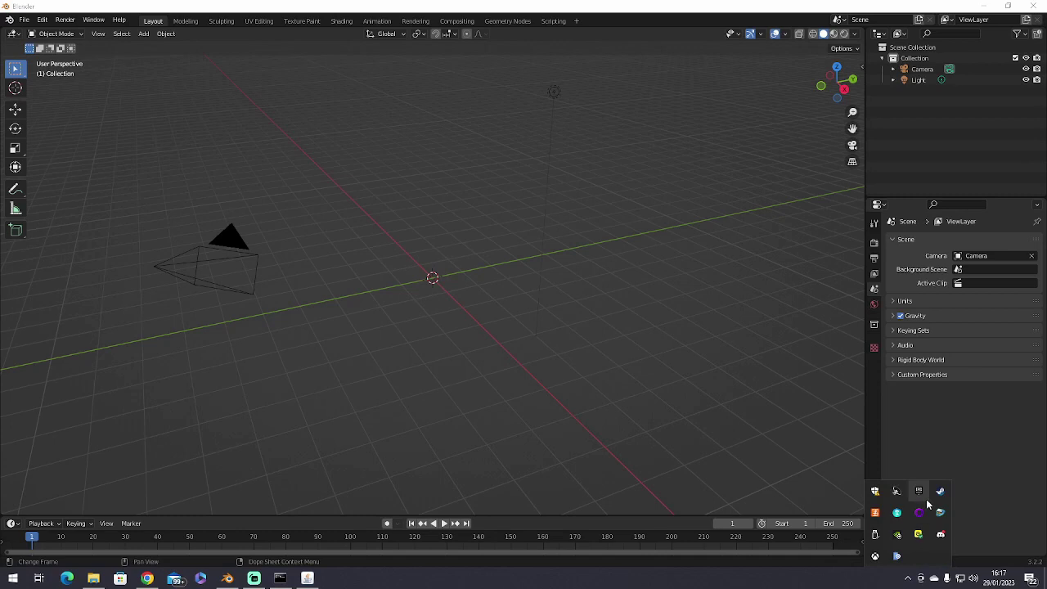
pyautogui.click(909, 579)
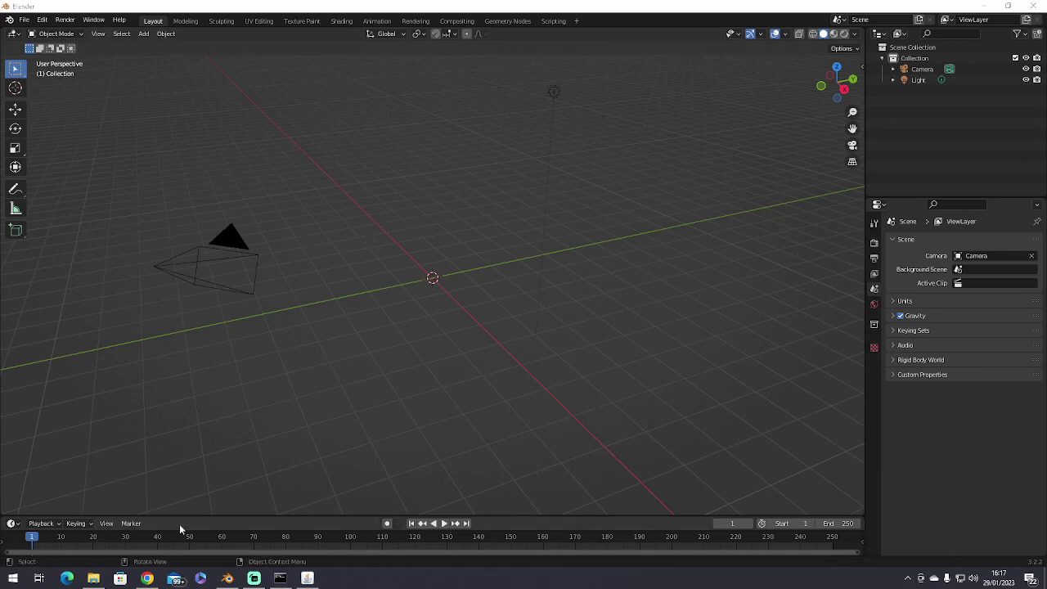
# - Switch to the nms-base-builder GitHub page in Chrome and read the README's key features, requirements and installation steps
pyautogui.click(94, 578)
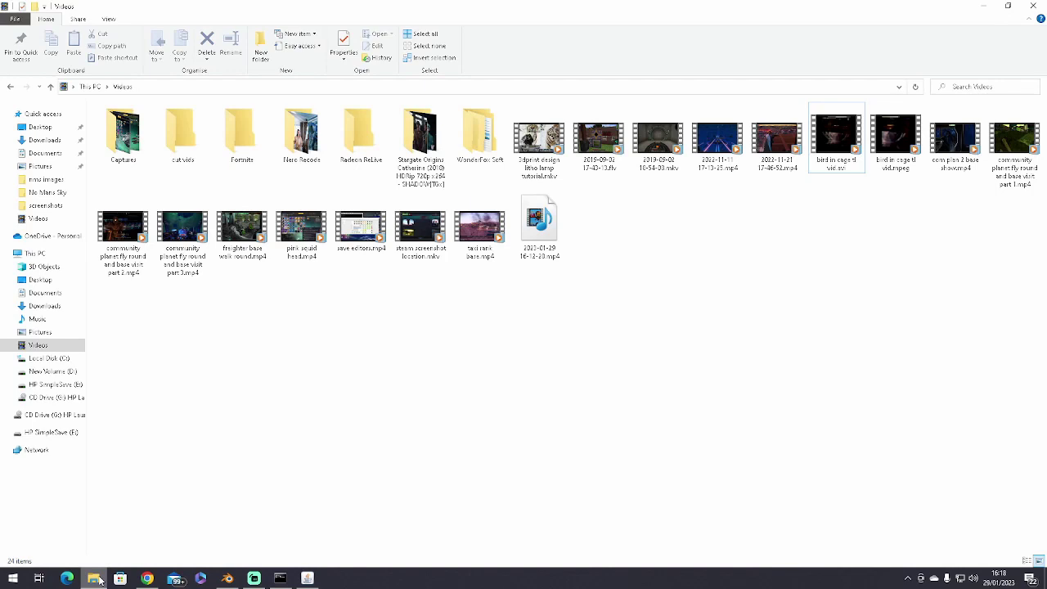
pyautogui.click(148, 578)
pyautogui.click(90, 8)
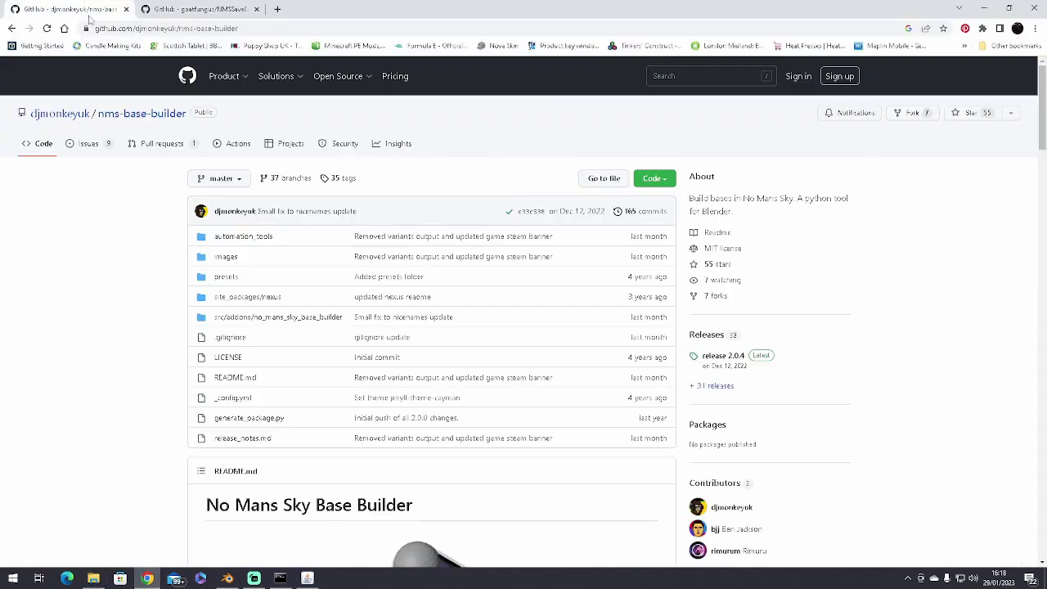
pyautogui.moveTo(63, 123)
pyautogui.scroll(-8, 148, 276)
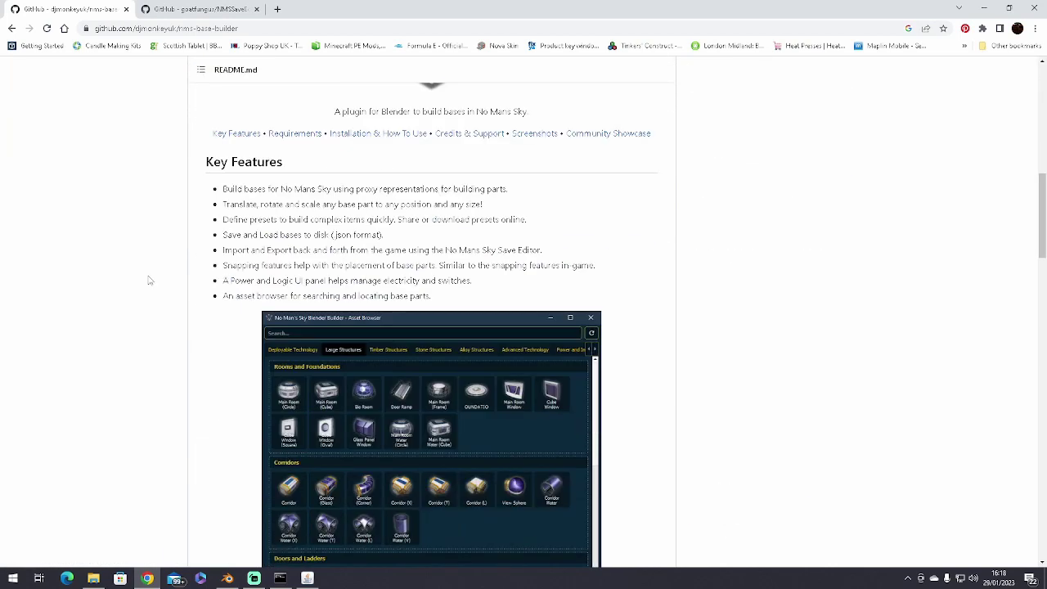
pyautogui.scroll(-5, 150, 280)
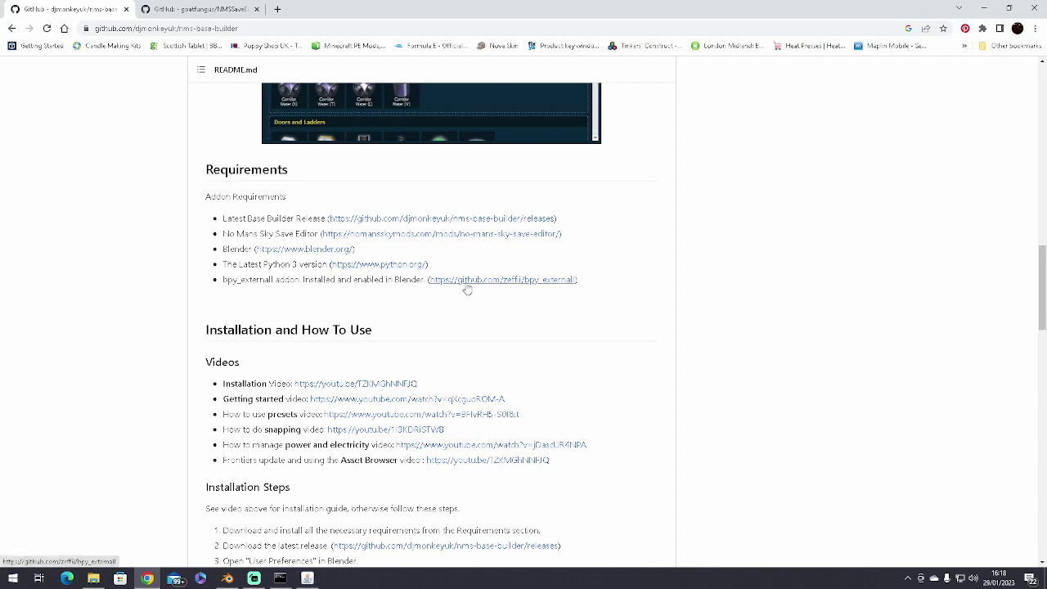
pyautogui.scroll(-3, 177, 340)
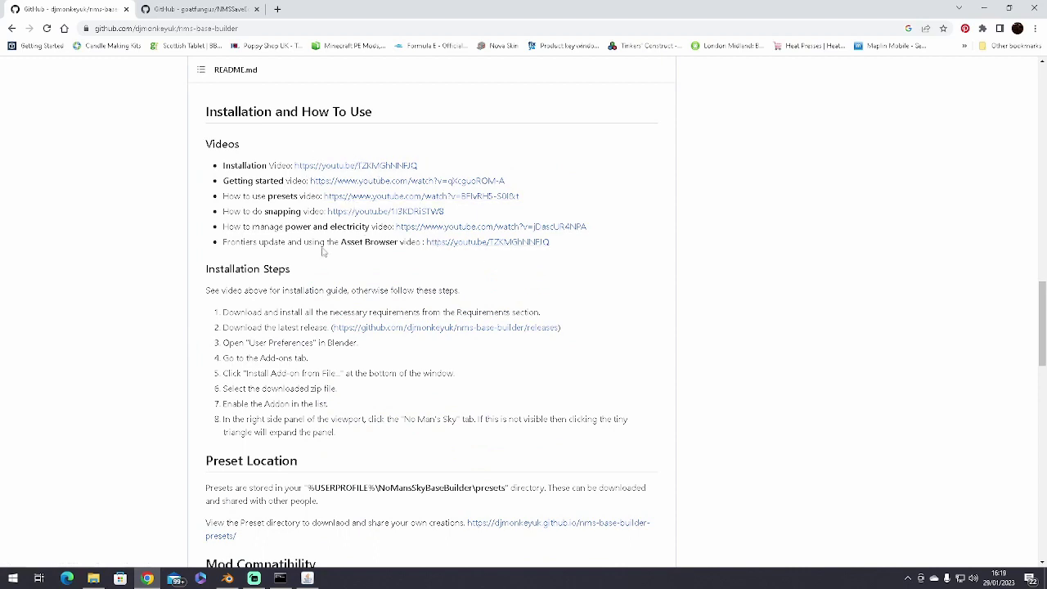
pyautogui.scroll(-2, 277, 256)
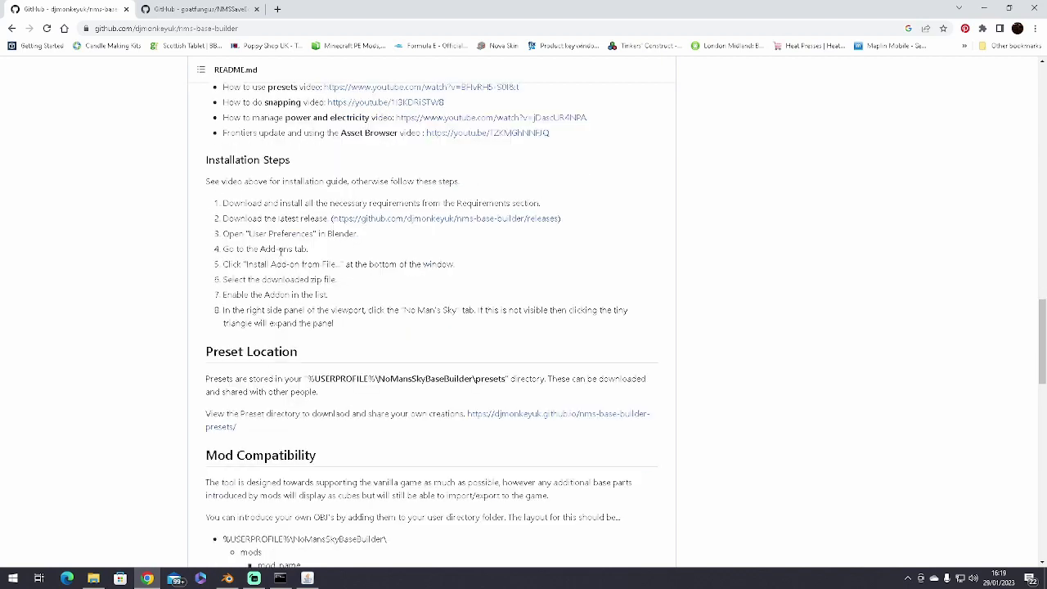
pyautogui.scroll(12, 376, 275)
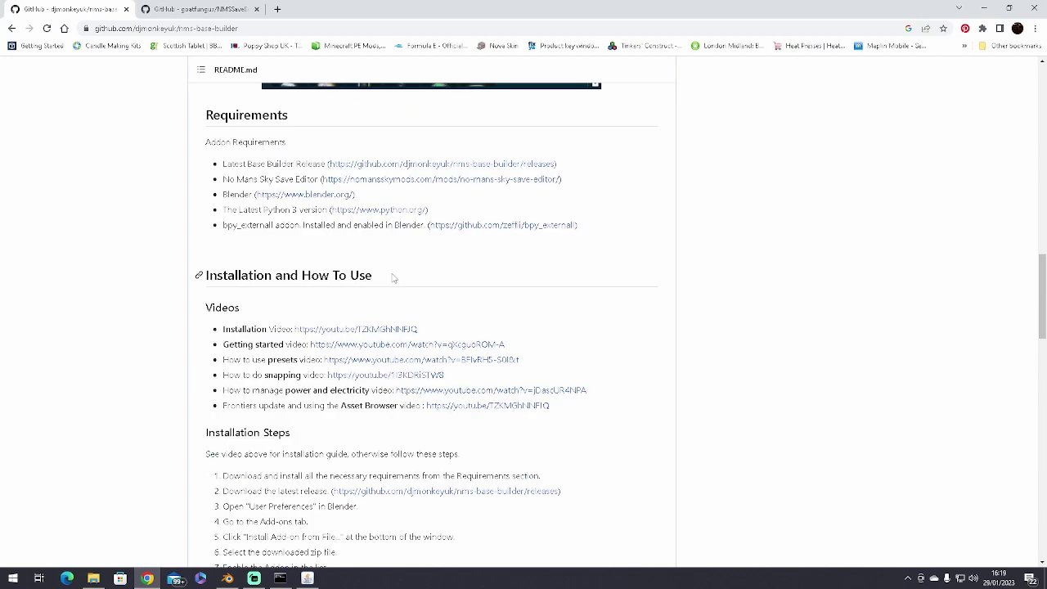
# - Return to Blender, show the No Mans Sky add-on controls in the viewport sidebar and widen the sidebar until their labels are readable
pyautogui.click(984, 7)
pyautogui.click(986, 8)
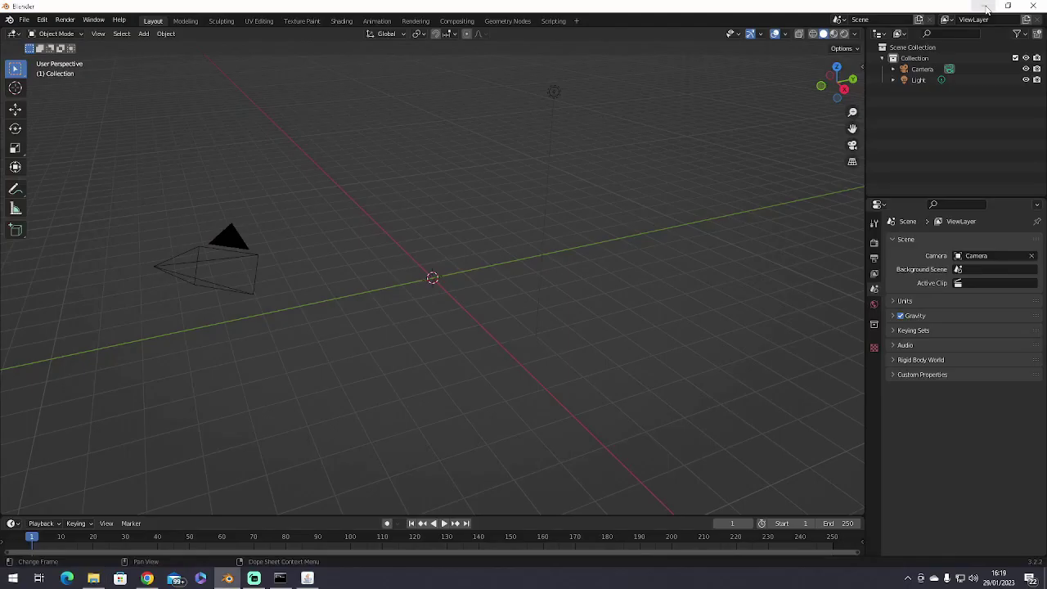
pyautogui.click(861, 67)
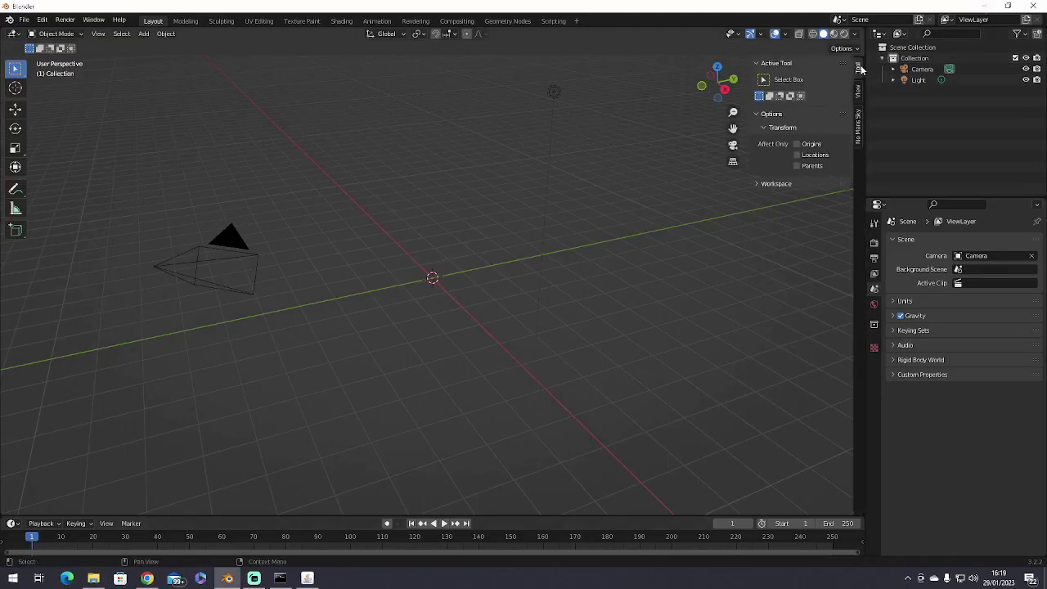
pyautogui.click(858, 129)
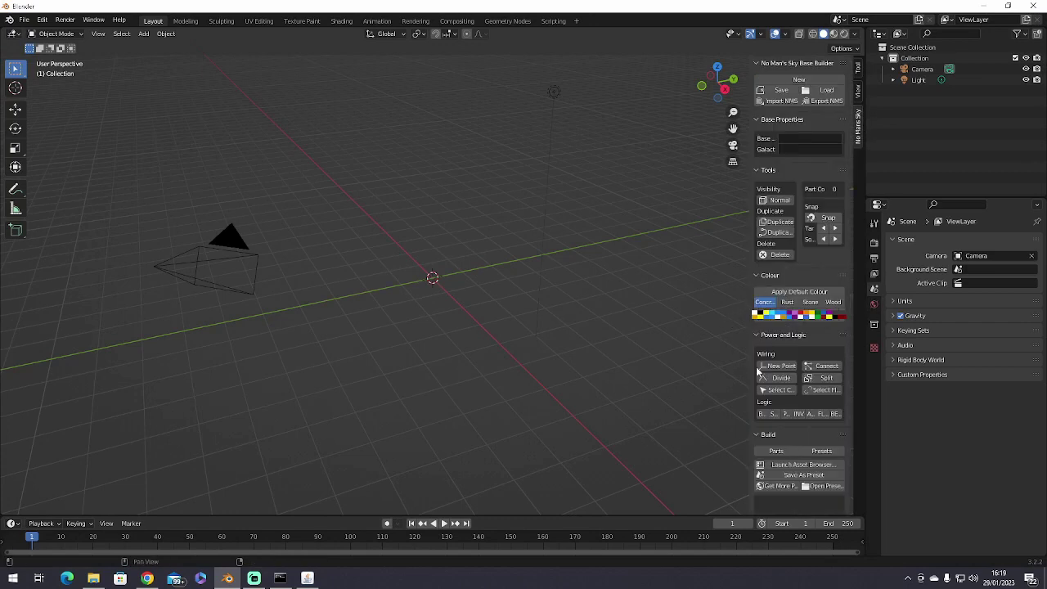
pyautogui.moveTo(748, 378); pyautogui.dragTo(555, 380)
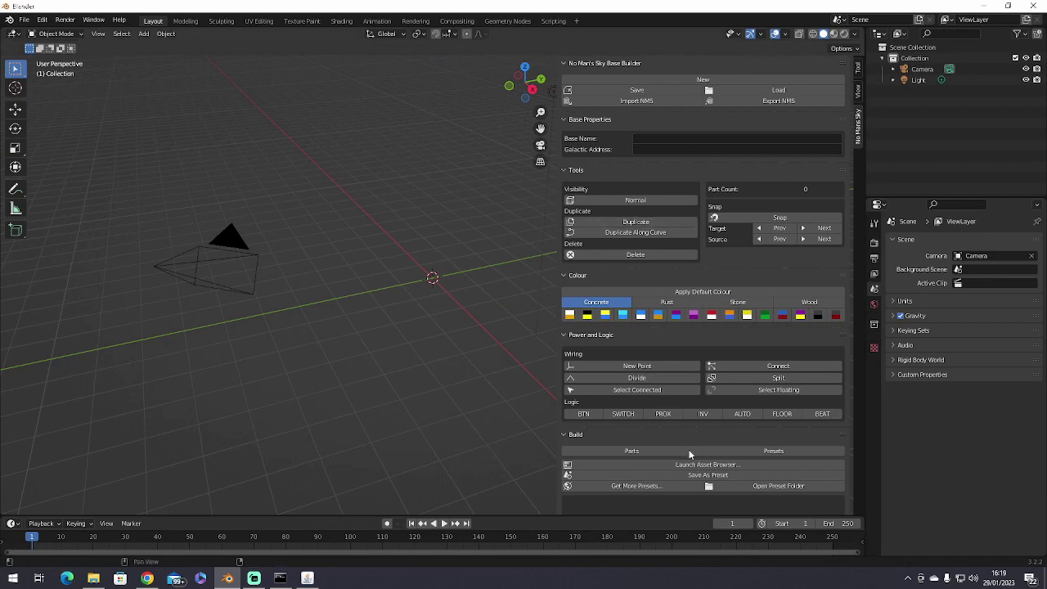
# - Show the Parts list in the Build section, collapse Power and Logic, enlarge the list and browse the available base parts
pyautogui.click(625, 451)
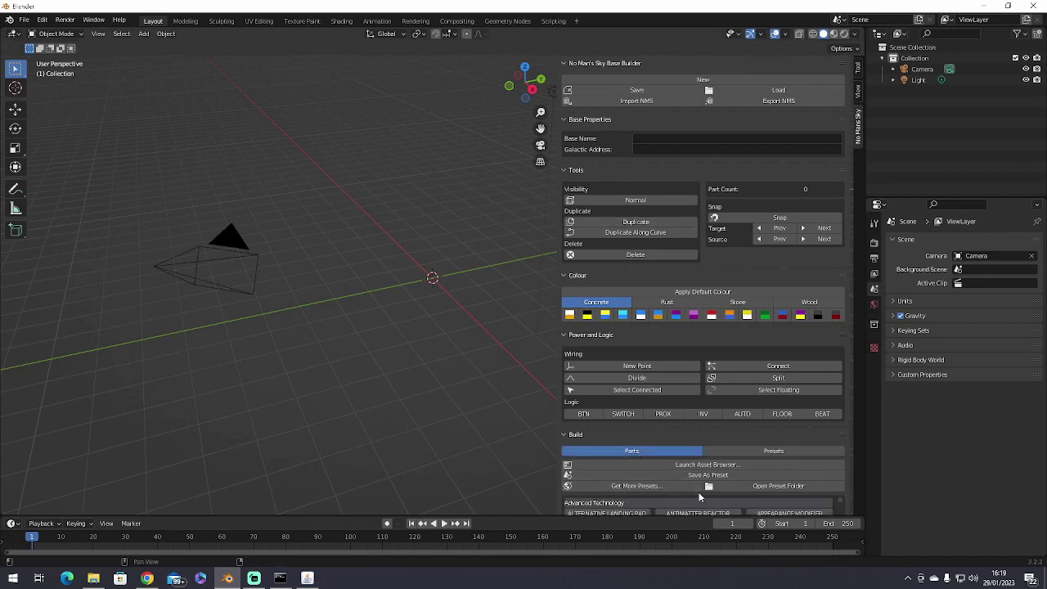
pyautogui.click(565, 335)
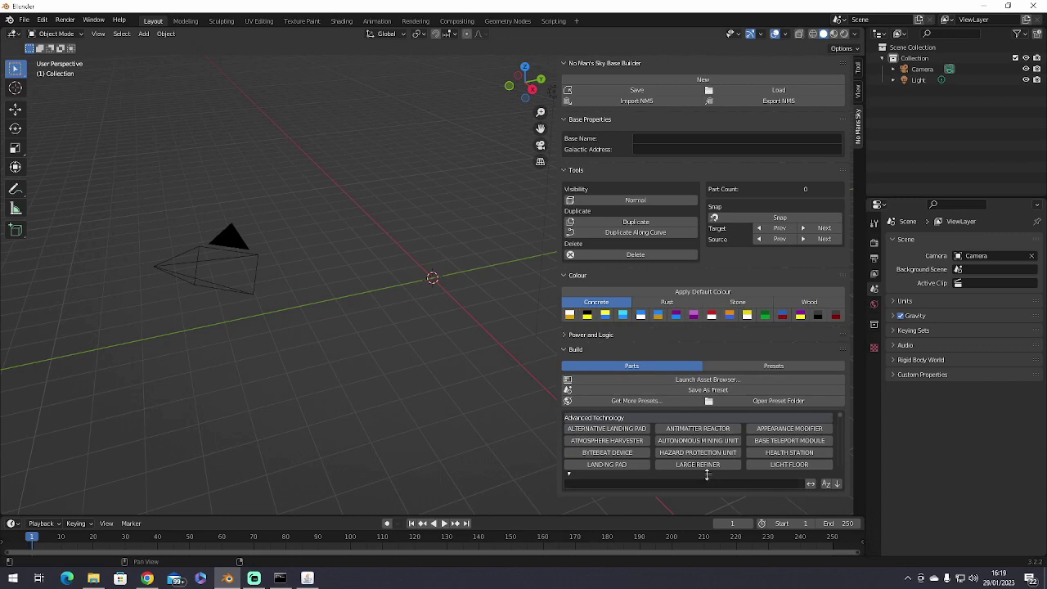
pyautogui.moveTo(707, 474); pyautogui.dragTo(717, 502)
pyautogui.scroll(-6, 691, 462)
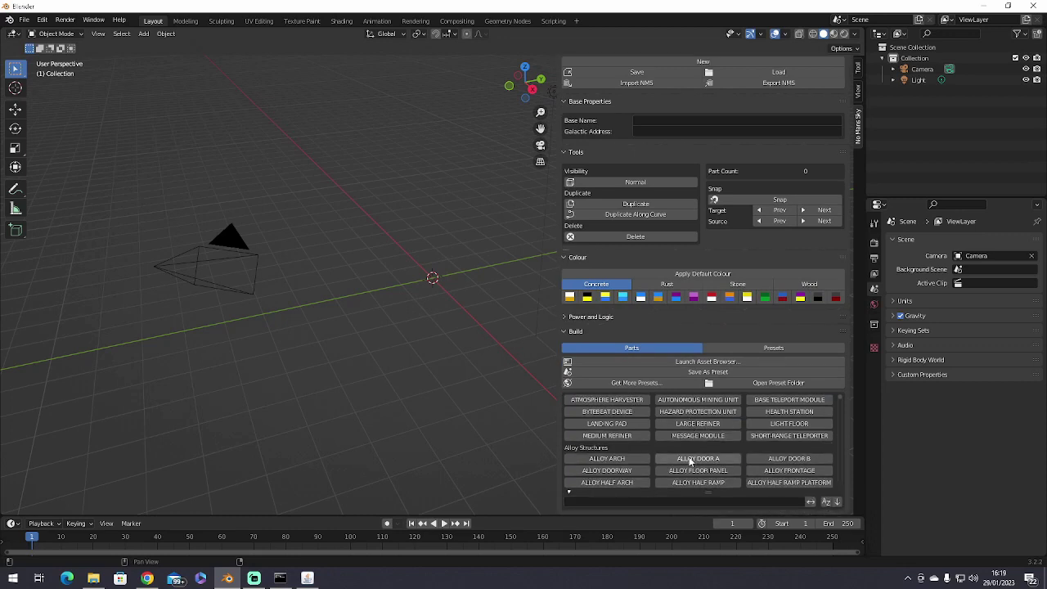
pyautogui.scroll(-5, 689, 461)
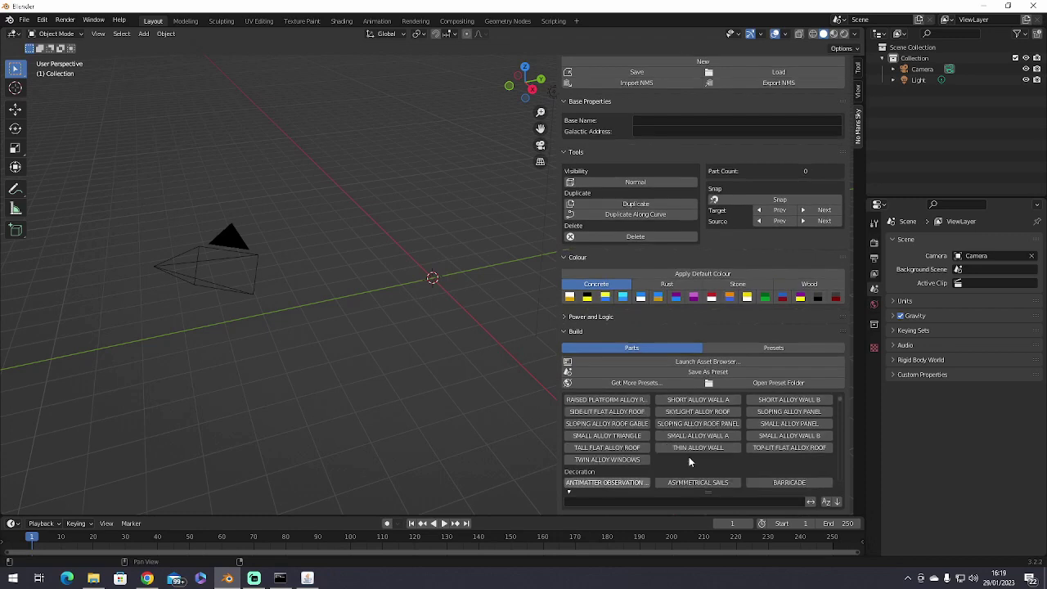
pyautogui.scroll(10, 688, 463)
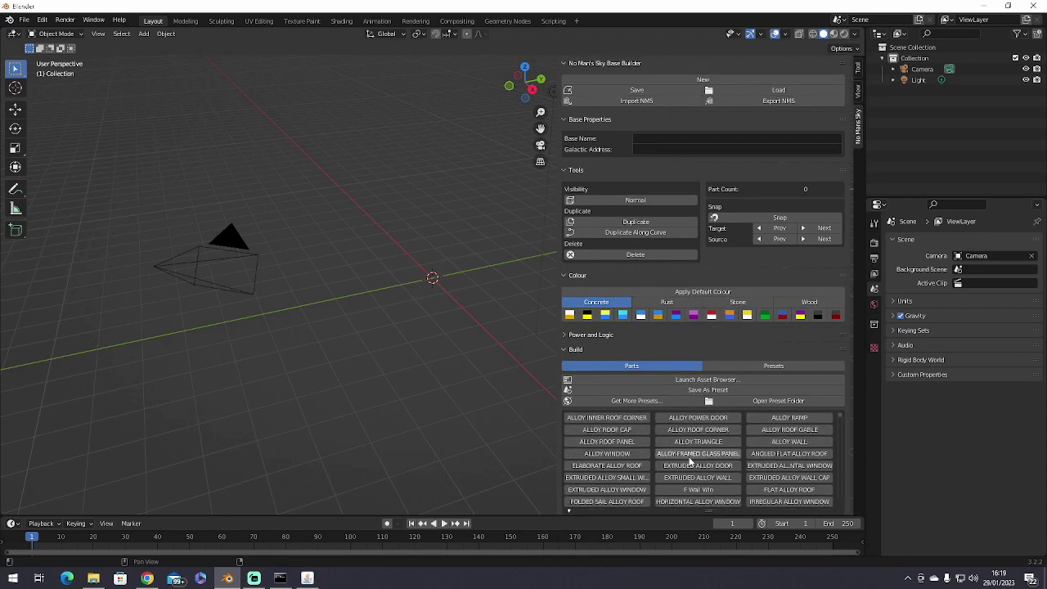
pyautogui.scroll(1, 689, 463)
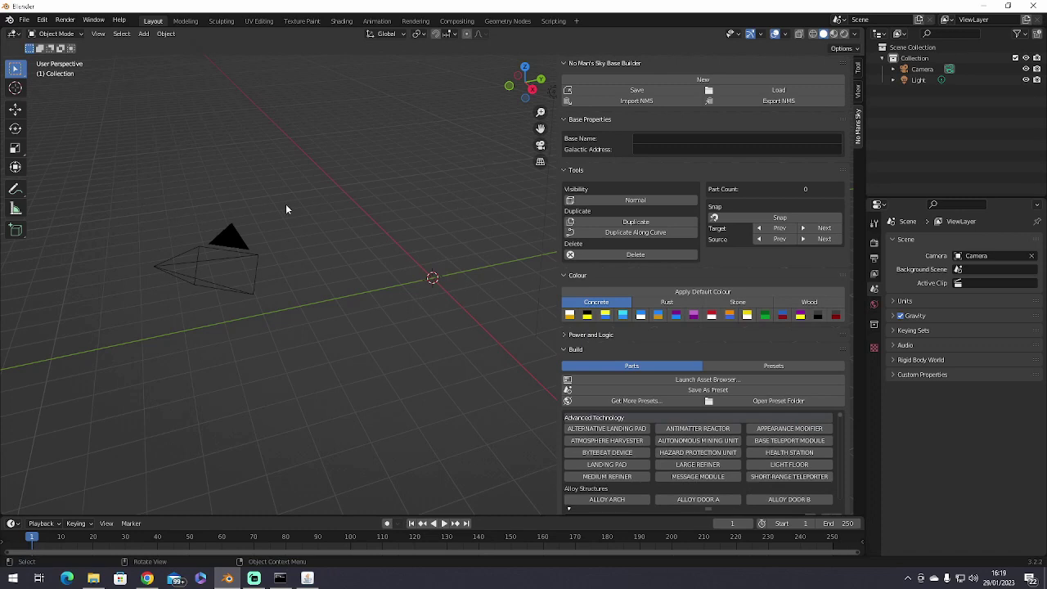
pyautogui.moveTo(321, 192); pyautogui.dragTo(376, 204, button='middle')
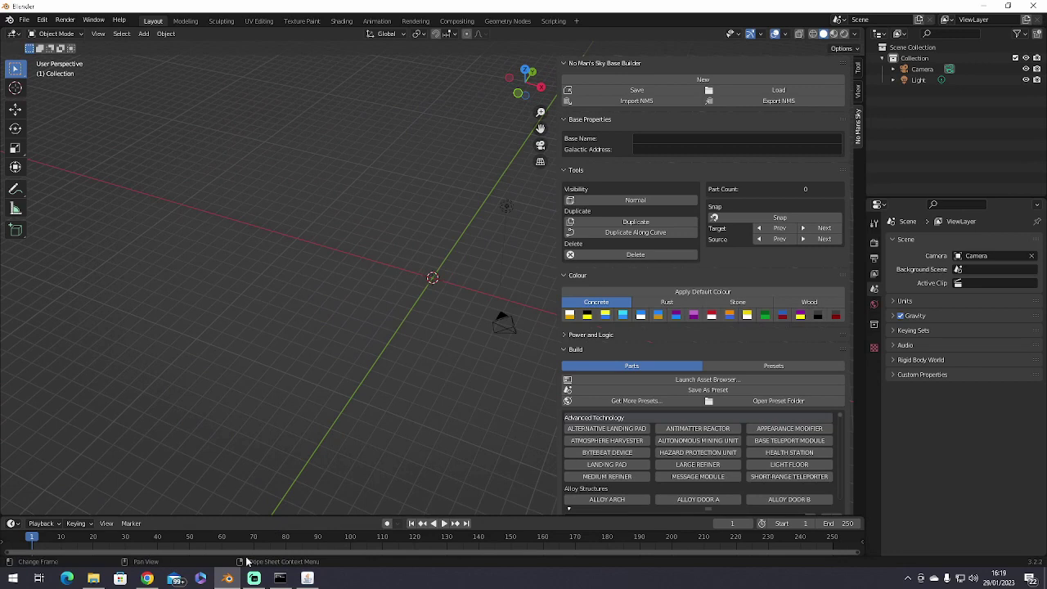
pyautogui.moveTo(254, 577)
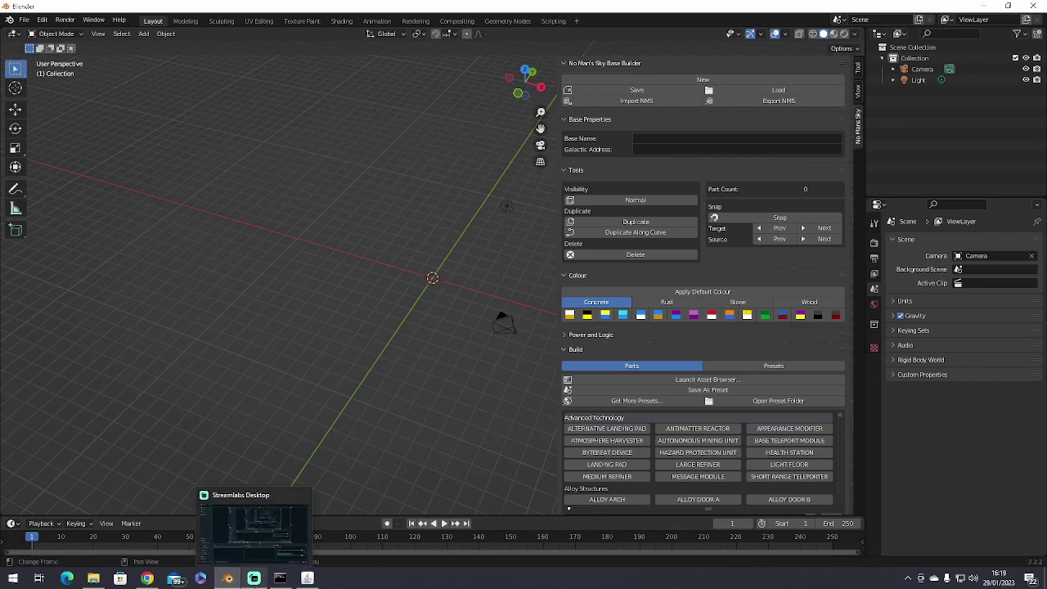
# - Check the selected base JSON in the No Man's Sky Save Editor, return to Blender and import the copied NMS base data
pyautogui.moveTo(318, 581)
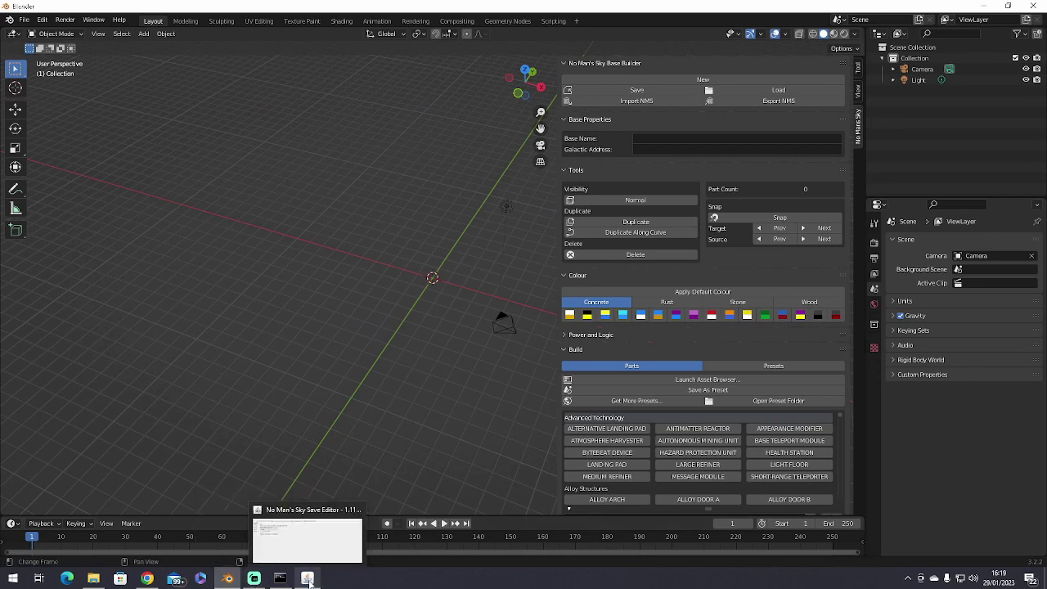
pyautogui.click(310, 581)
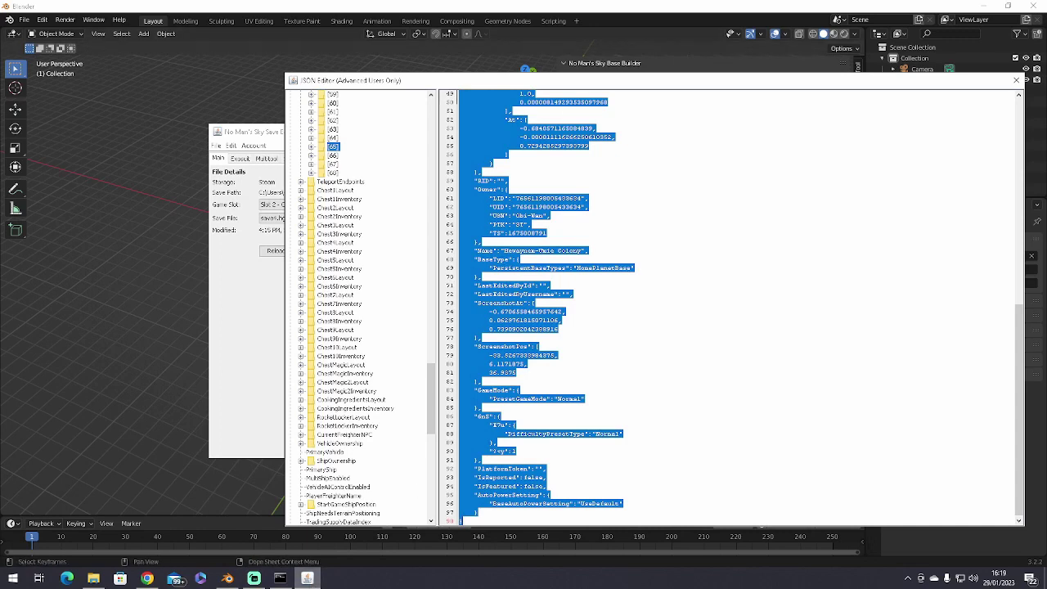
pyautogui.click(228, 578)
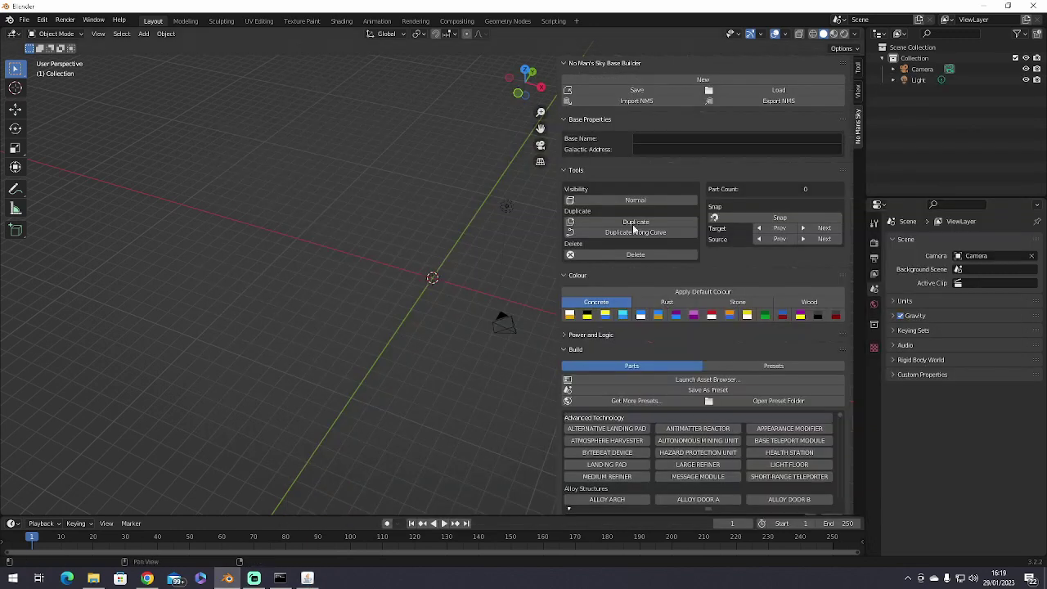
pyautogui.click(609, 102)
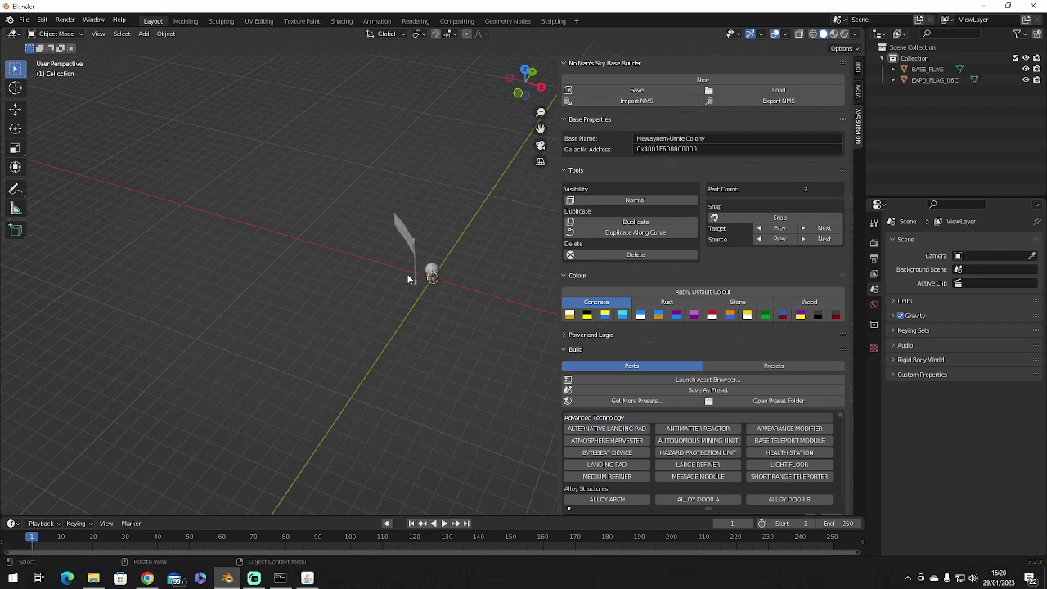
pyautogui.moveTo(355, 270); pyautogui.dragTo(444, 227, button='middle')
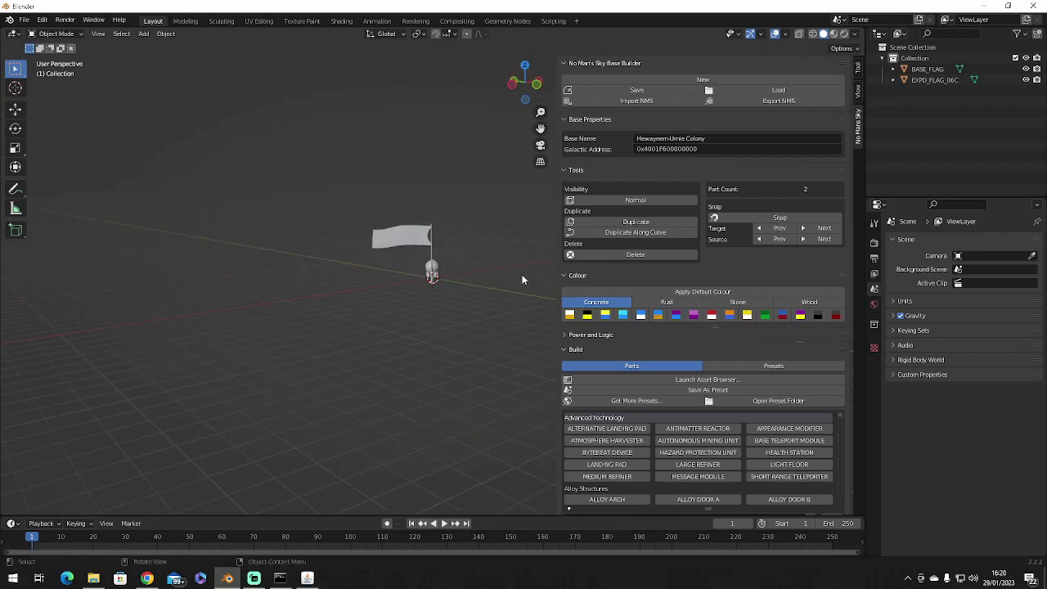
pyautogui.moveTo(334, 288); pyautogui.dragTo(270, 415, button='middle')
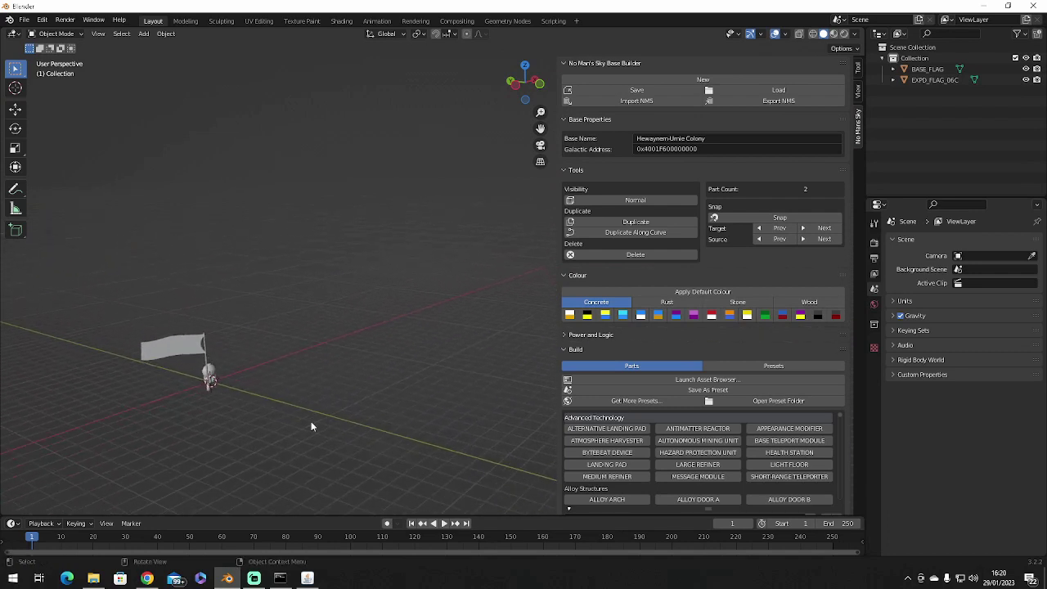
# - Add a Cylindrical Room to the base from the Large Structures category of the parts list
pyautogui.scroll(-5, 653, 463)
pyautogui.scroll(-8, 653, 463)
pyautogui.scroll(-10, 651, 463)
pyautogui.scroll(-8, 651, 461)
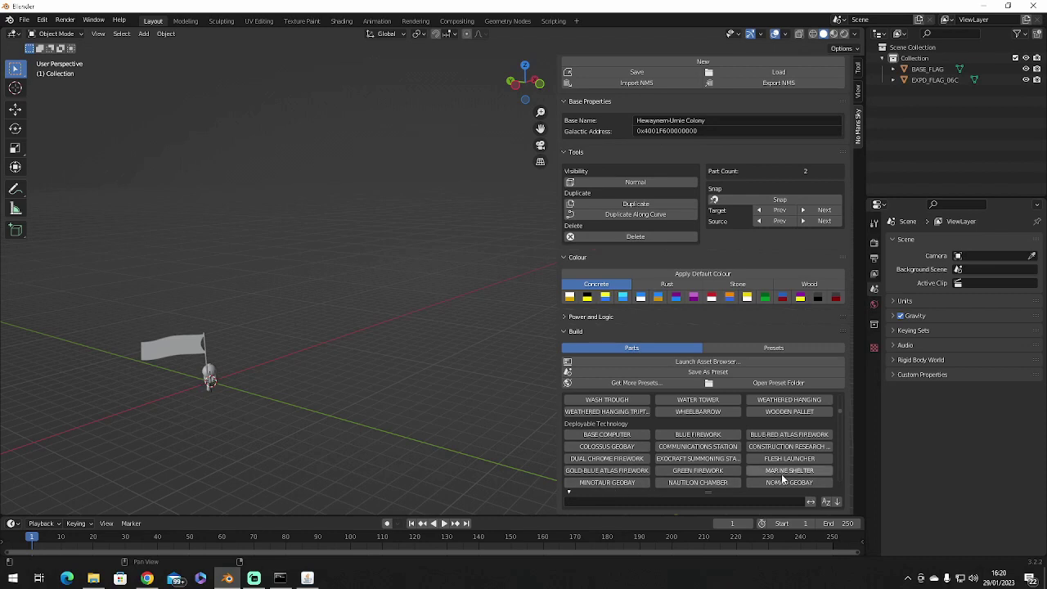
pyautogui.scroll(-5, 749, 450)
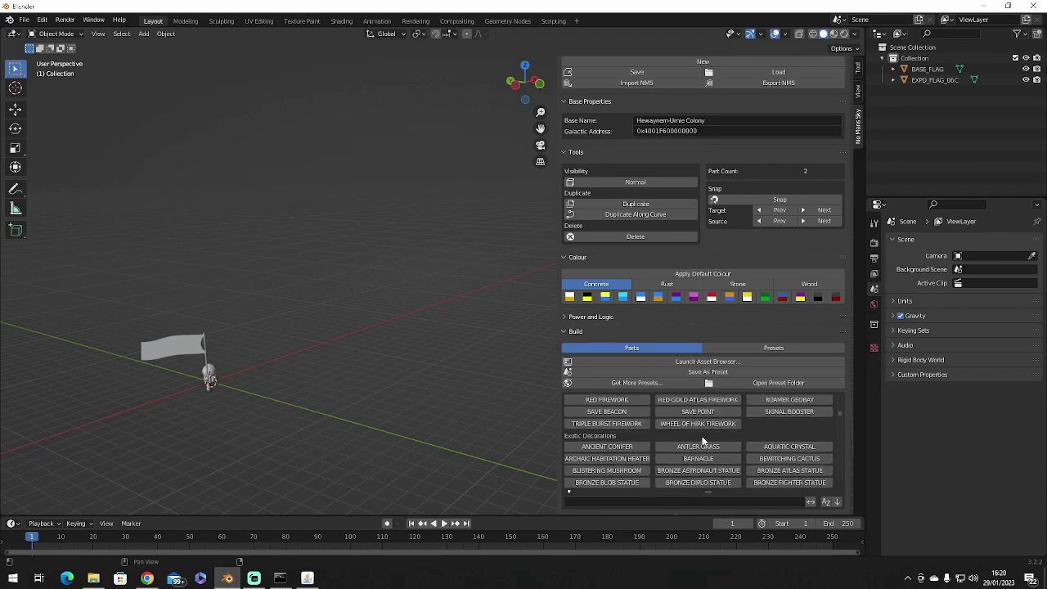
pyautogui.scroll(-10, 597, 442)
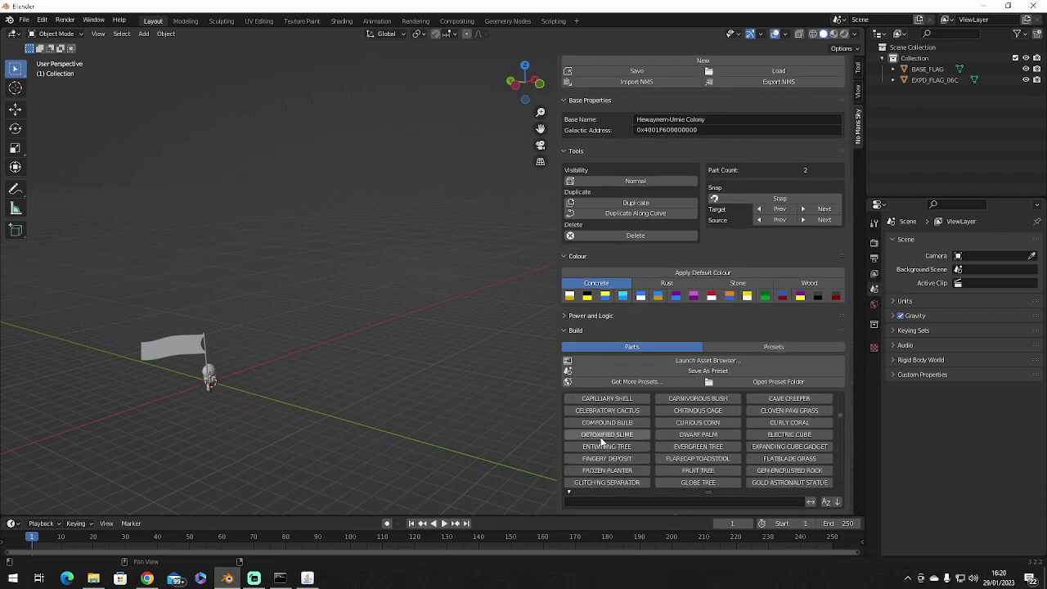
pyautogui.scroll(-8, 606, 442)
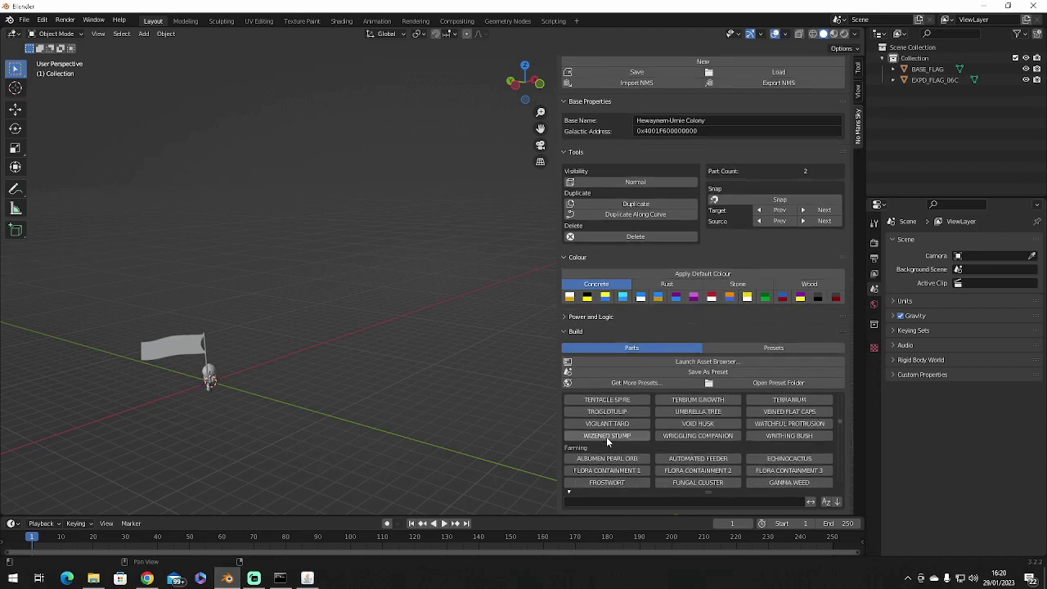
pyautogui.scroll(-8, 606, 442)
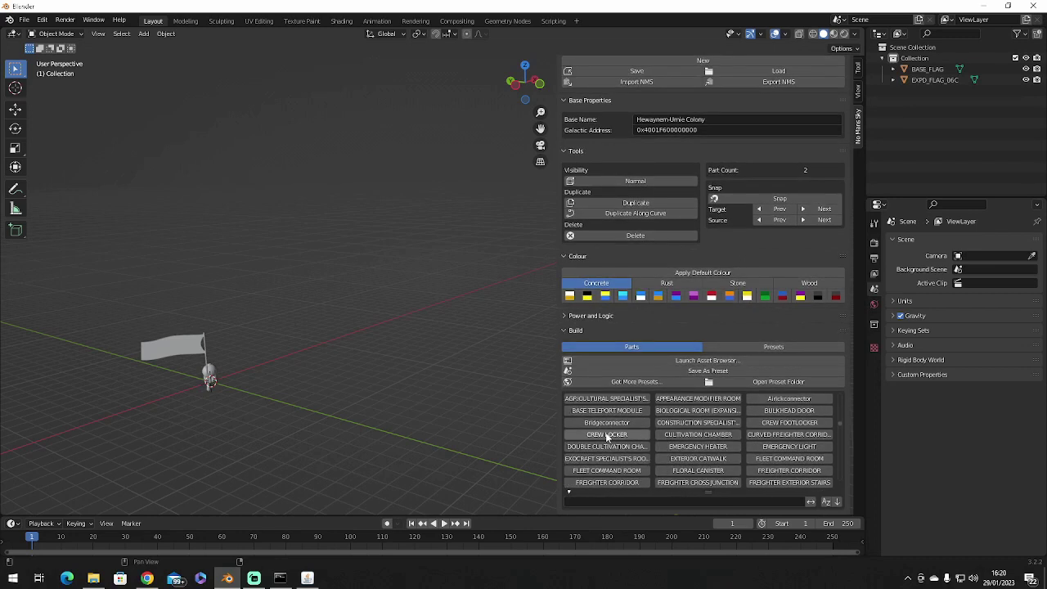
pyautogui.scroll(-8, 656, 431)
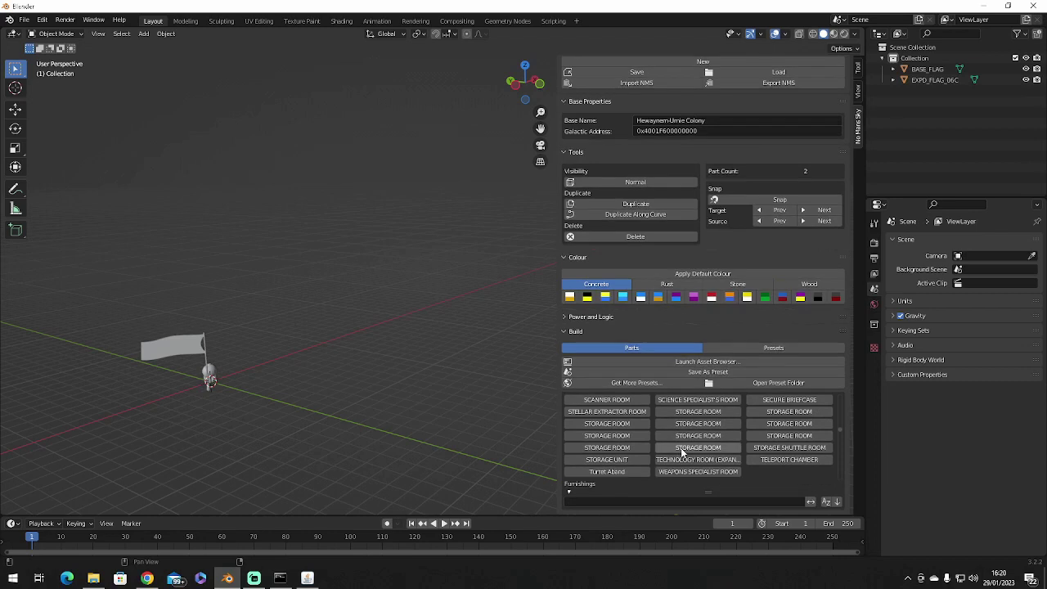
pyautogui.scroll(-8, 655, 446)
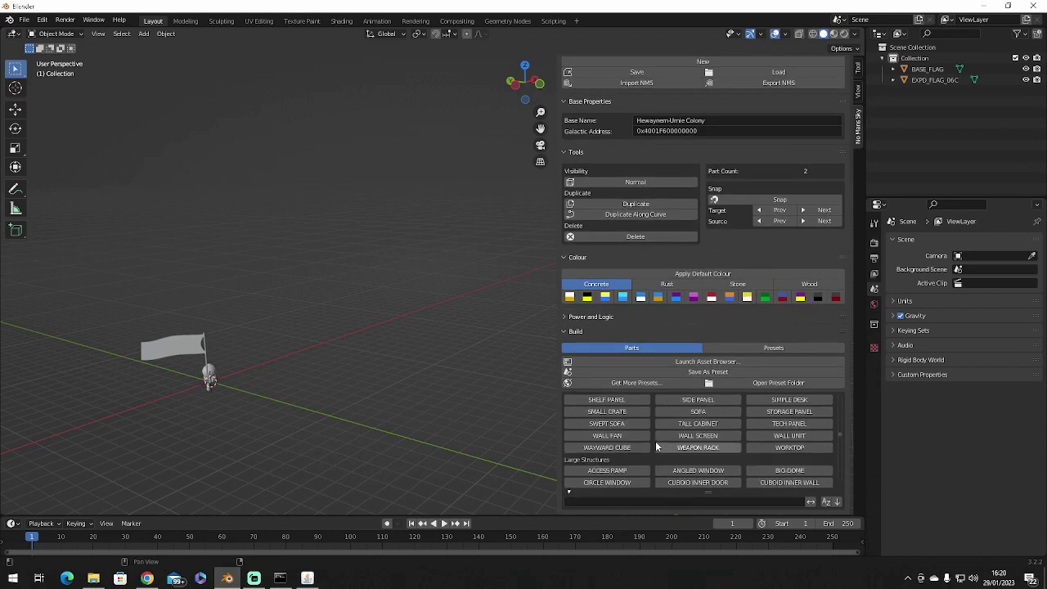
pyautogui.scroll(-1, 656, 446)
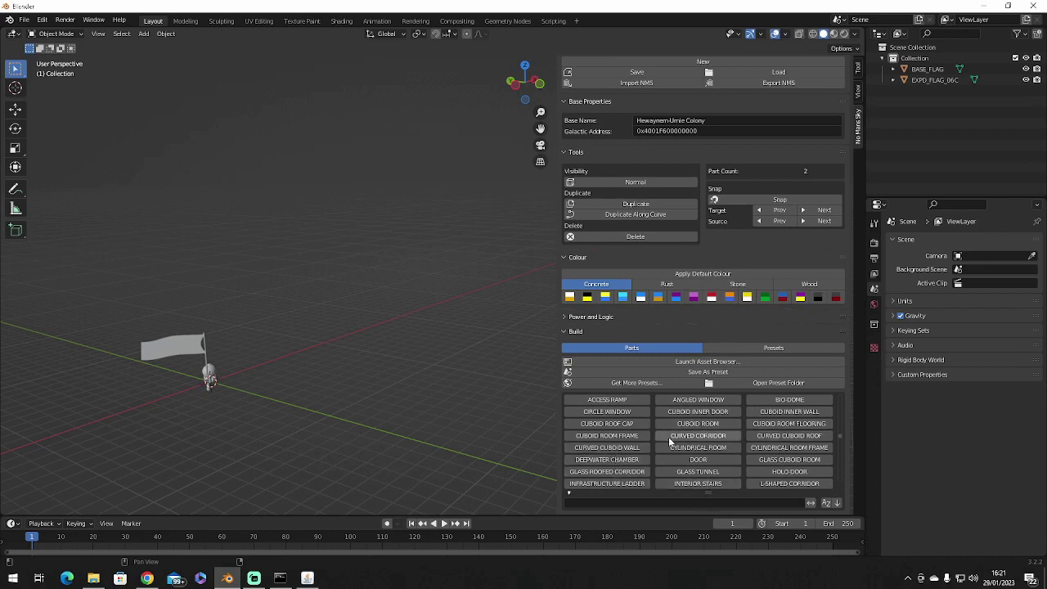
pyautogui.click(698, 447)
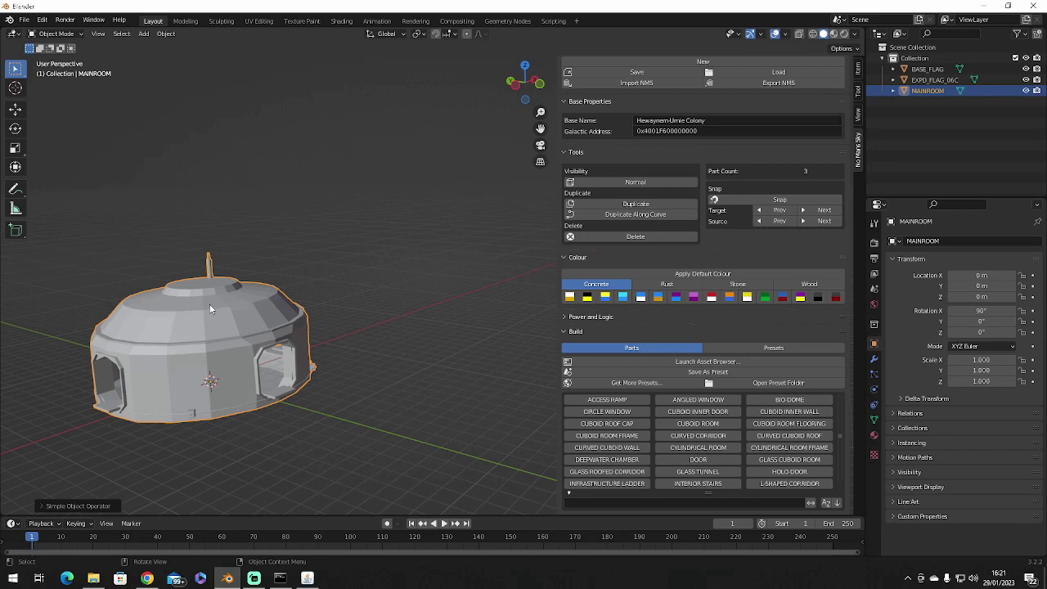
# - Move the cylindrical room away from the flag to about X 9.26 m and Y -13.07 m with the Move tool
pyautogui.click(17, 111)
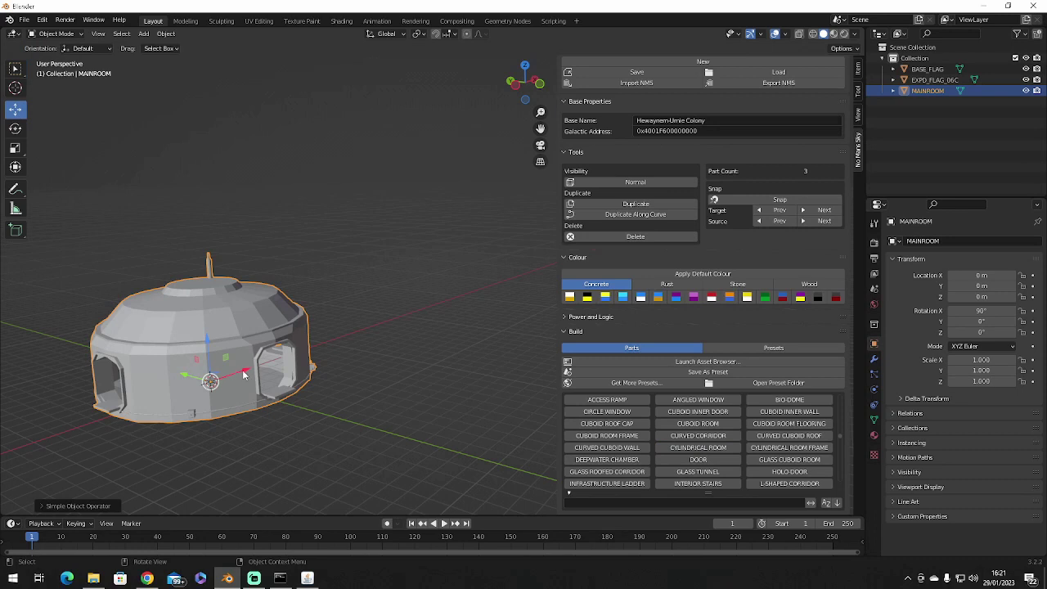
pyautogui.moveTo(248, 373); pyautogui.dragTo(354, 335)
pyautogui.moveTo(267, 366); pyautogui.dragTo(327, 363, button='middle')
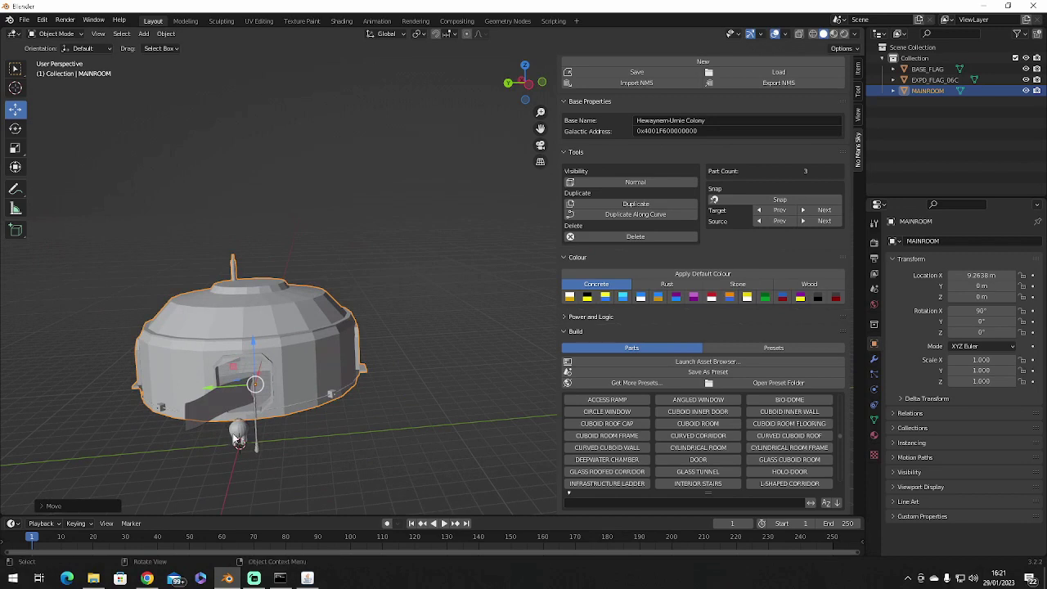
pyautogui.moveTo(252, 366); pyautogui.dragTo(60, 448, button='middle')
pyautogui.moveTo(55, 461); pyautogui.dragTo(52, 458, button='middle')
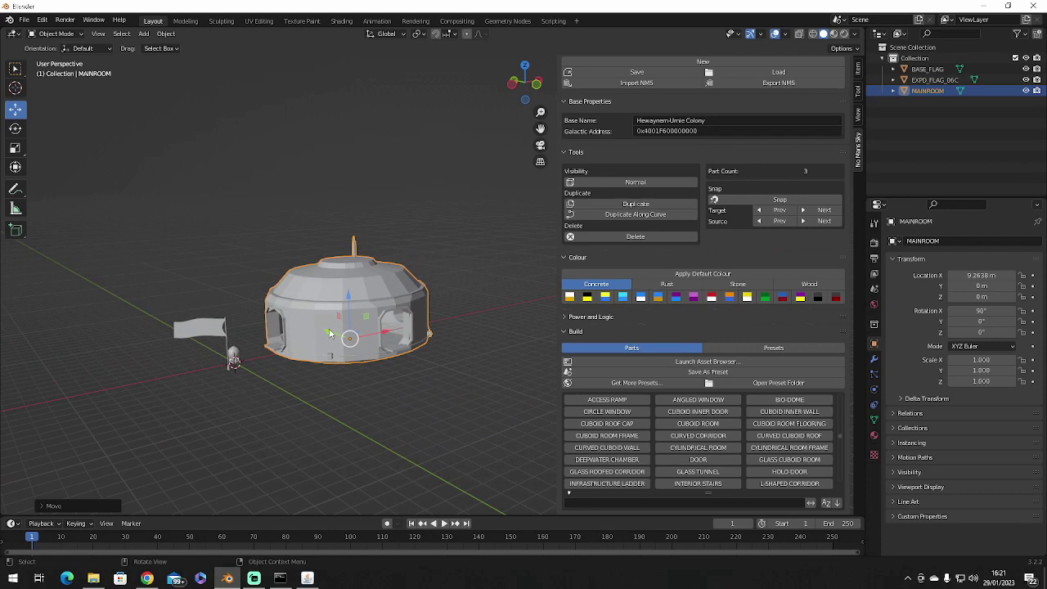
pyautogui.moveTo(330, 336); pyautogui.dragTo(437, 401)
# - Attach a Glass Roofed Corridor from the Large Structures parts to the selected cylindrical room
pyautogui.scroll(-3, 335, 421)
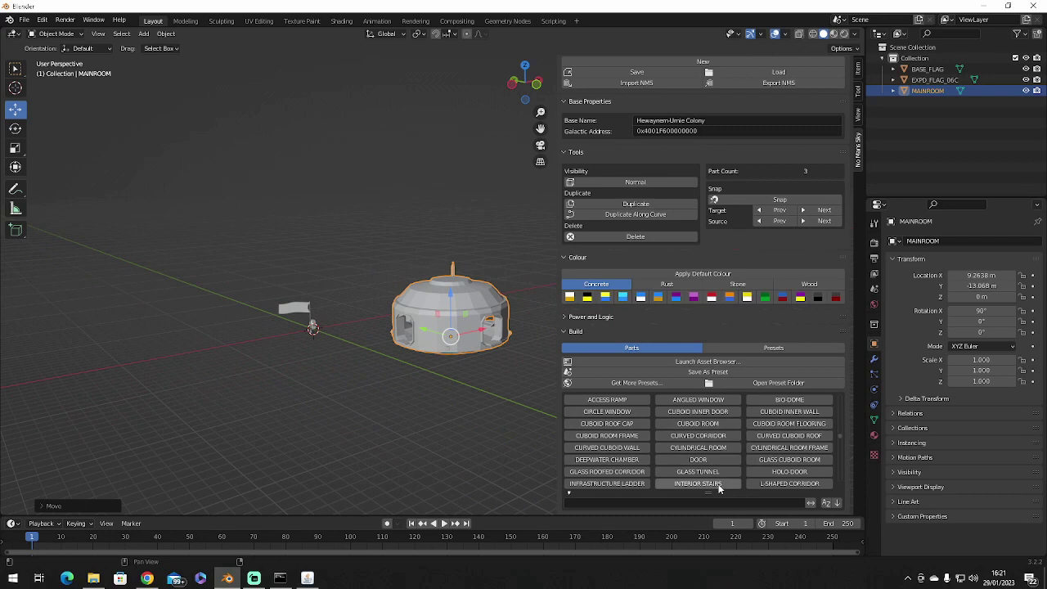
pyautogui.scroll(-1, 708, 482)
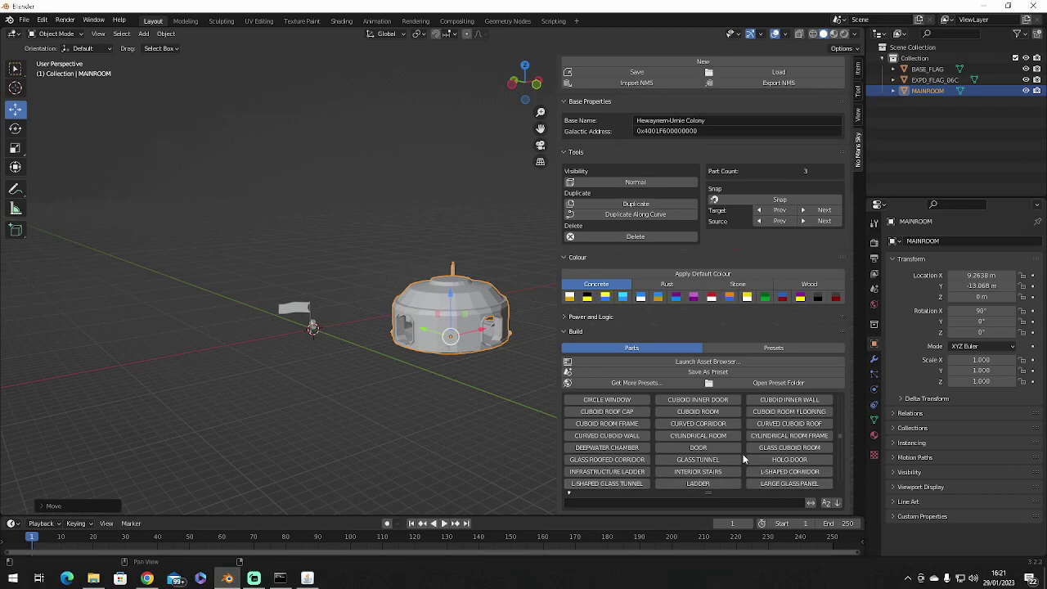
pyautogui.scroll(-1, 737, 455)
pyautogui.scroll(3, 736, 451)
pyautogui.scroll(-3, 736, 451)
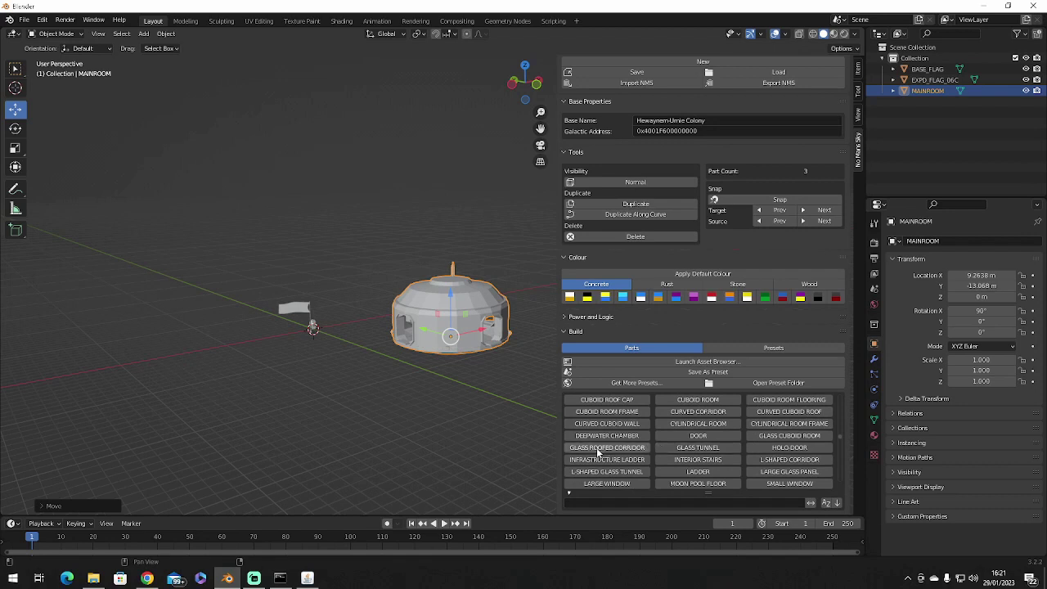
pyautogui.click(596, 449)
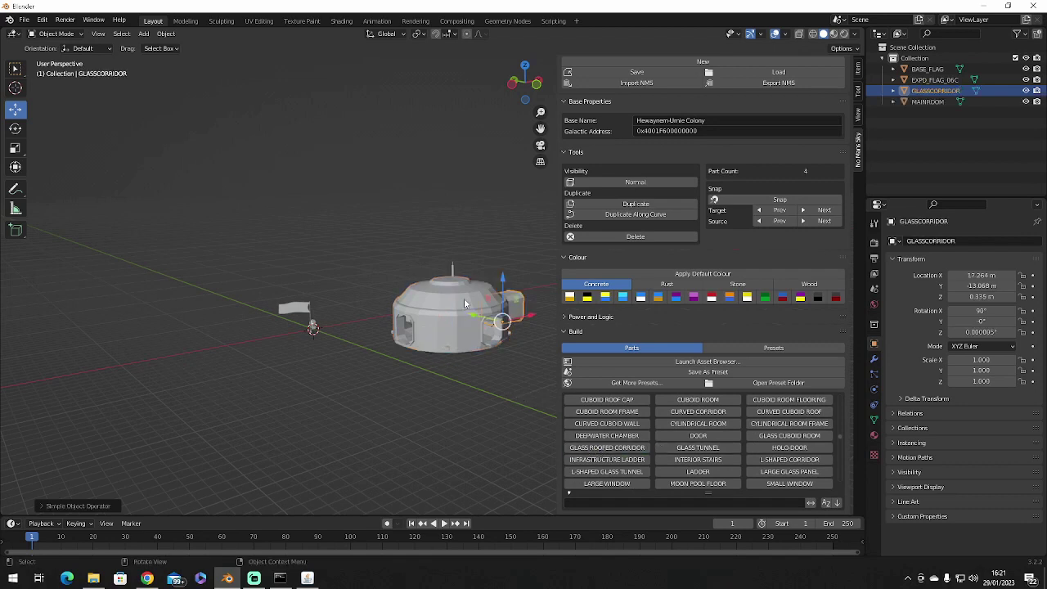
# - In top view, cycle the glass corridor through the room's next snap targets until it attaches on the negative Y side
pyautogui.click(525, 66)
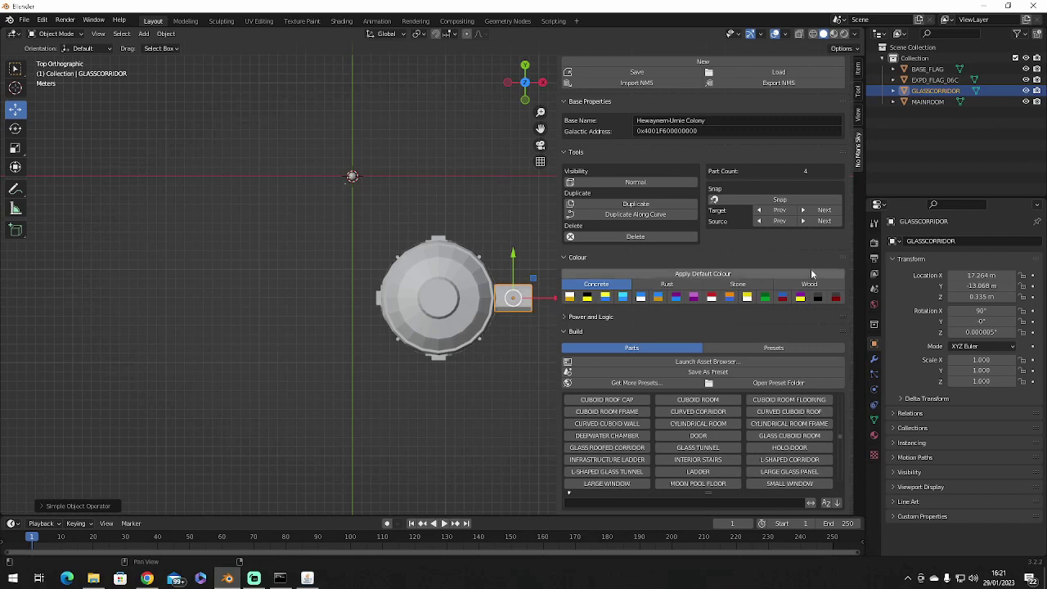
pyautogui.click(816, 213)
pyautogui.click(816, 213)
pyautogui.click(816, 214)
pyautogui.click(817, 213)
pyautogui.click(816, 213)
pyautogui.click(816, 213)
pyautogui.click(816, 214)
pyautogui.click(816, 213)
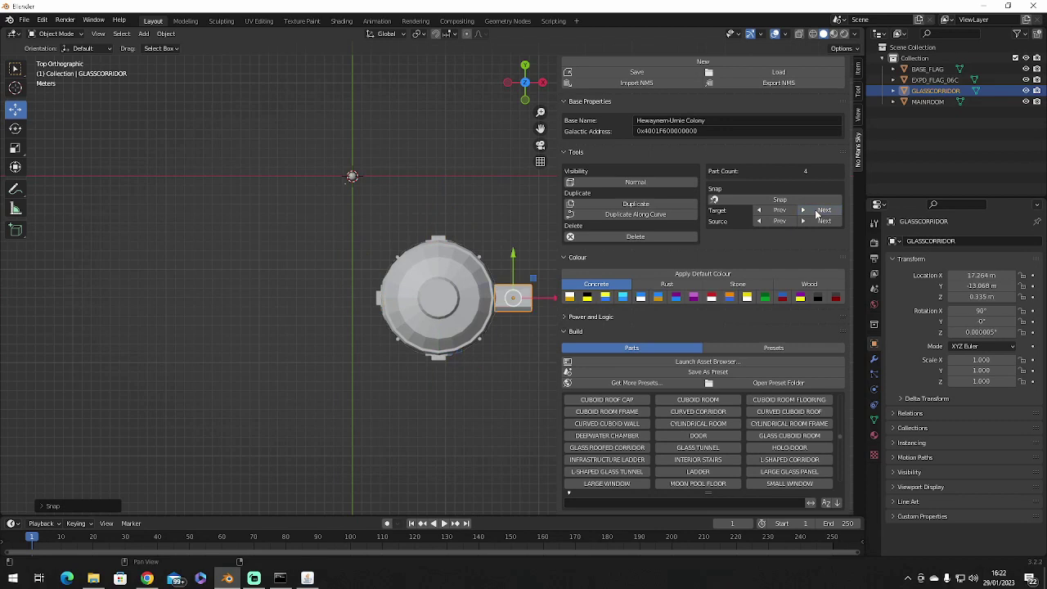
pyautogui.click(816, 214)
pyautogui.click(816, 213)
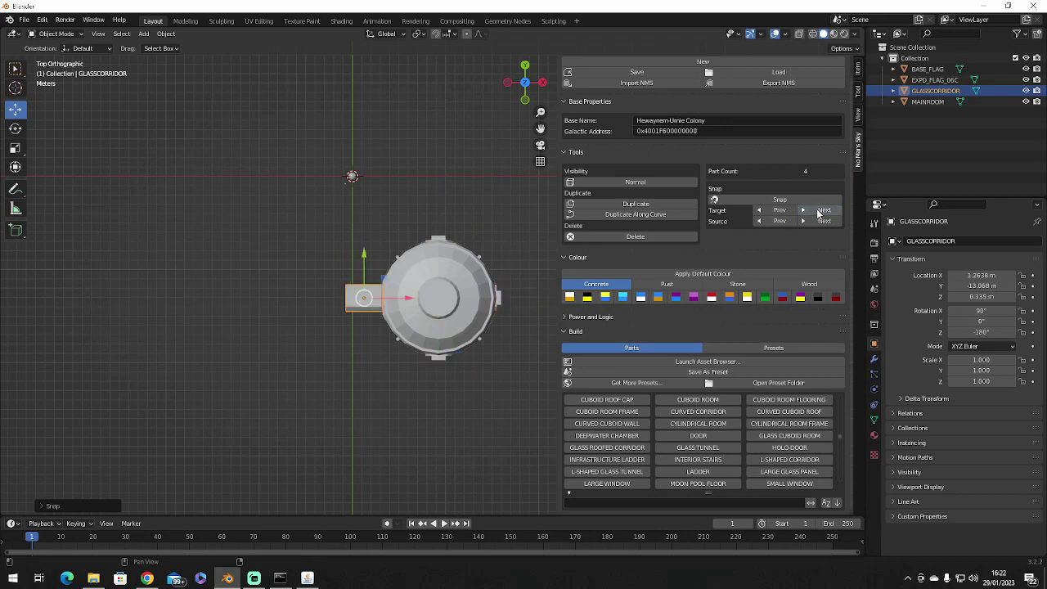
pyautogui.click(818, 212)
pyautogui.click(818, 212)
pyautogui.click(818, 212)
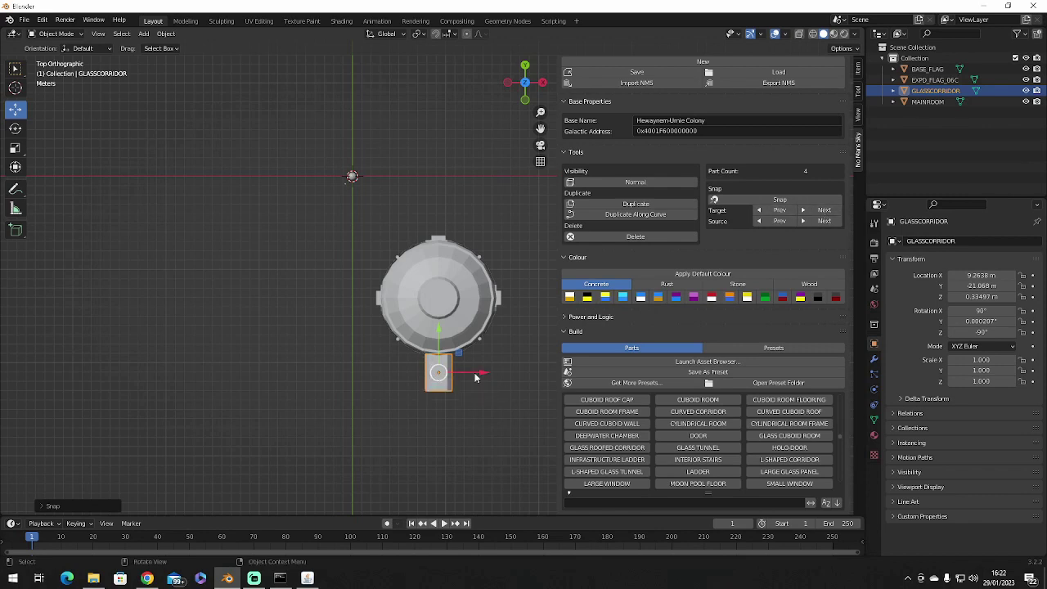
# - Move the glass corridor away along X to about -9.17 m and snap it back onto the cylindrical room
pyautogui.moveTo(481, 375); pyautogui.dragTo(311, 376)
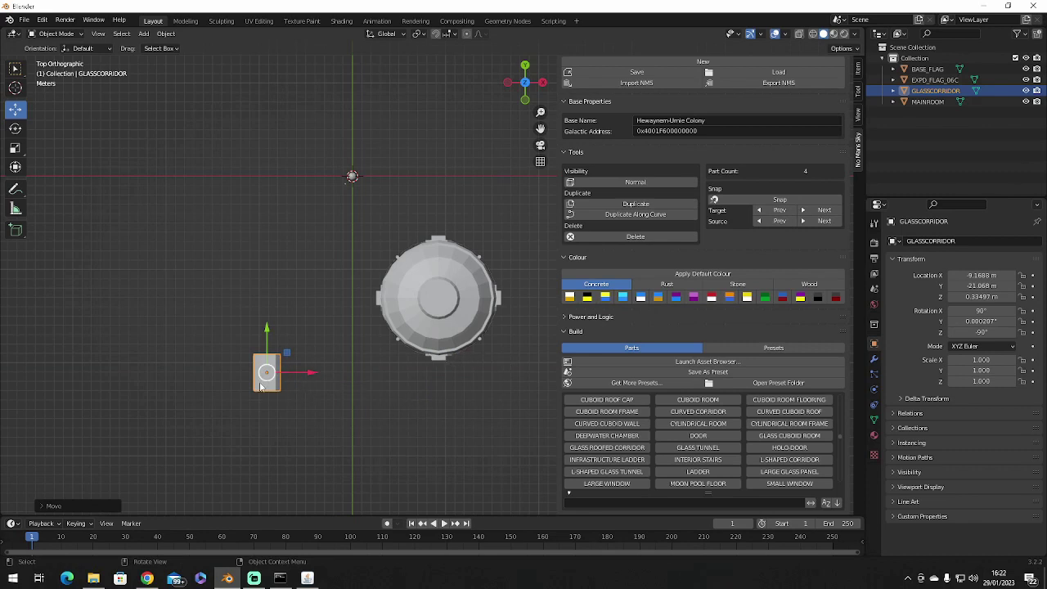
pyautogui.click(471, 297)
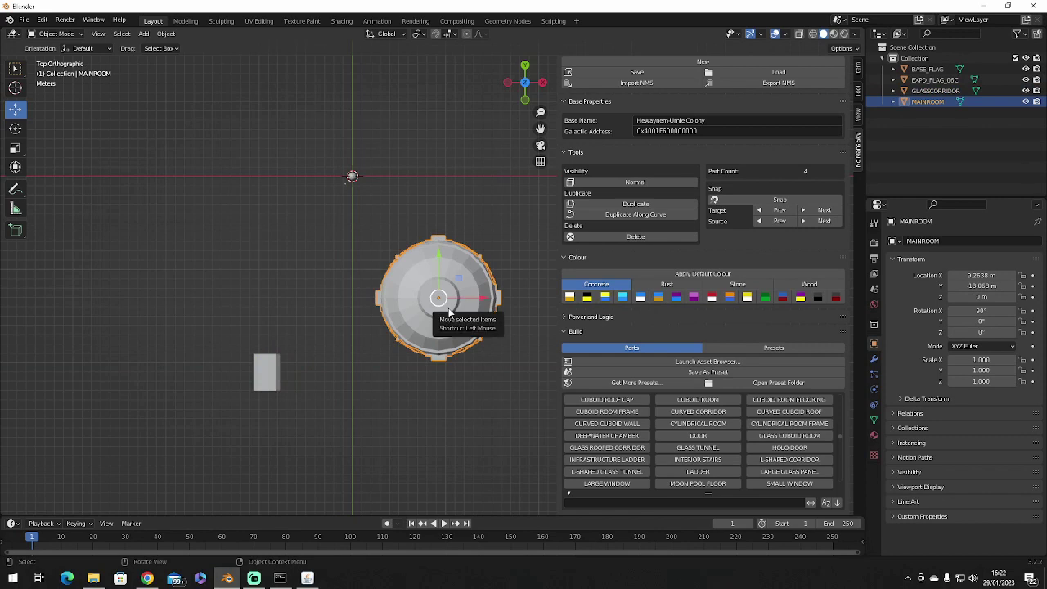
pyautogui.keyDown('shift'); pyautogui.click(276, 381); pyautogui.keyUp('shift')
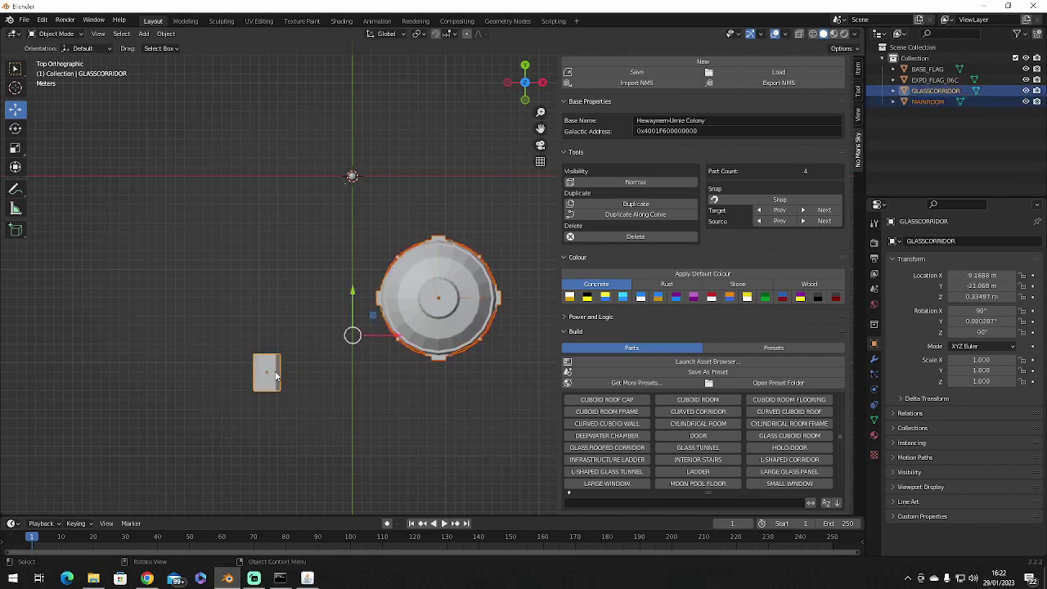
pyautogui.click(276, 375)
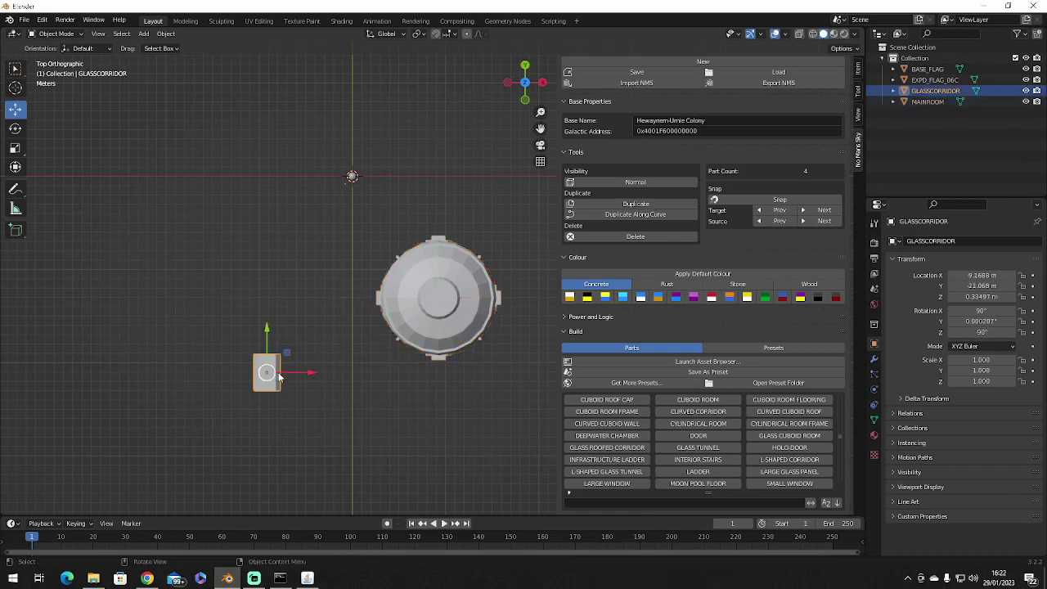
pyautogui.keyDown('shift'); pyautogui.click(412, 322); pyautogui.keyUp('shift')
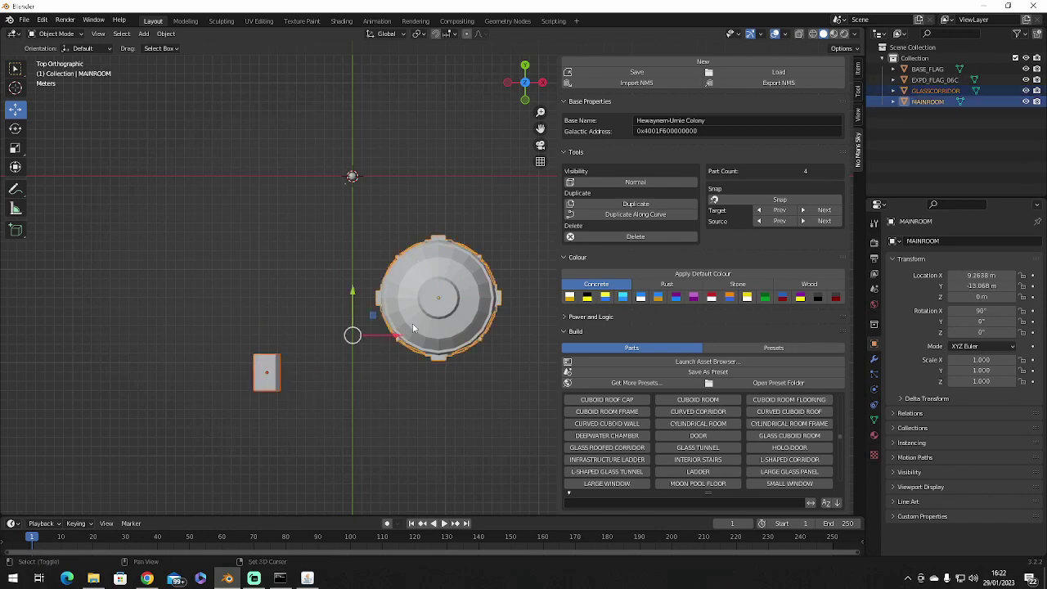
pyautogui.click(803, 198)
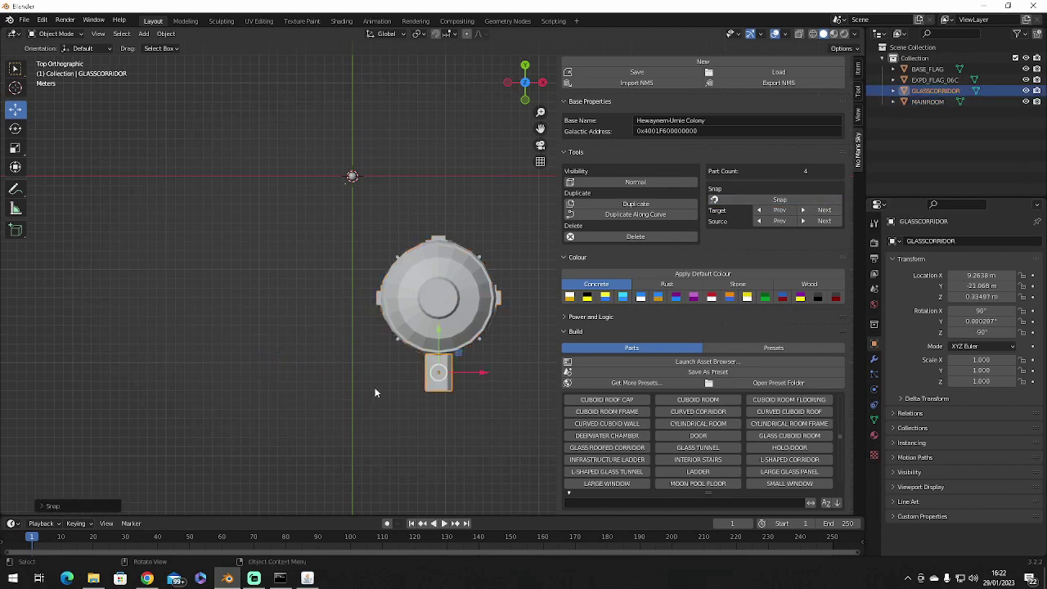
# - Cycle the corridor's snap target, leaving it on the room's negative Y side, and add a second Cylindrical Room at its free end
pyautogui.click(826, 210)
pyautogui.click(827, 211)
pyautogui.click(827, 211)
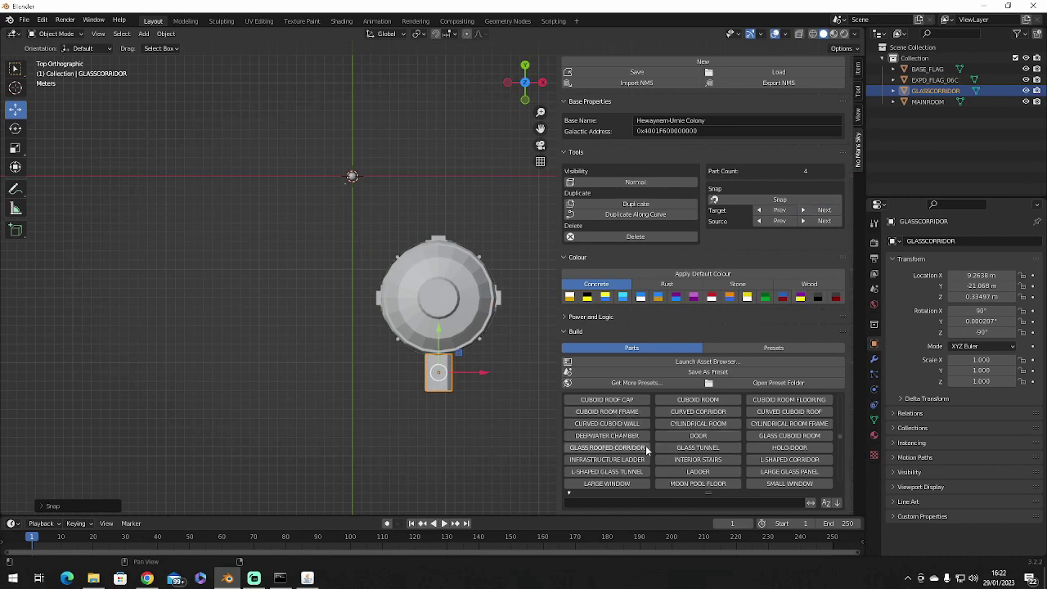
pyautogui.click(699, 425)
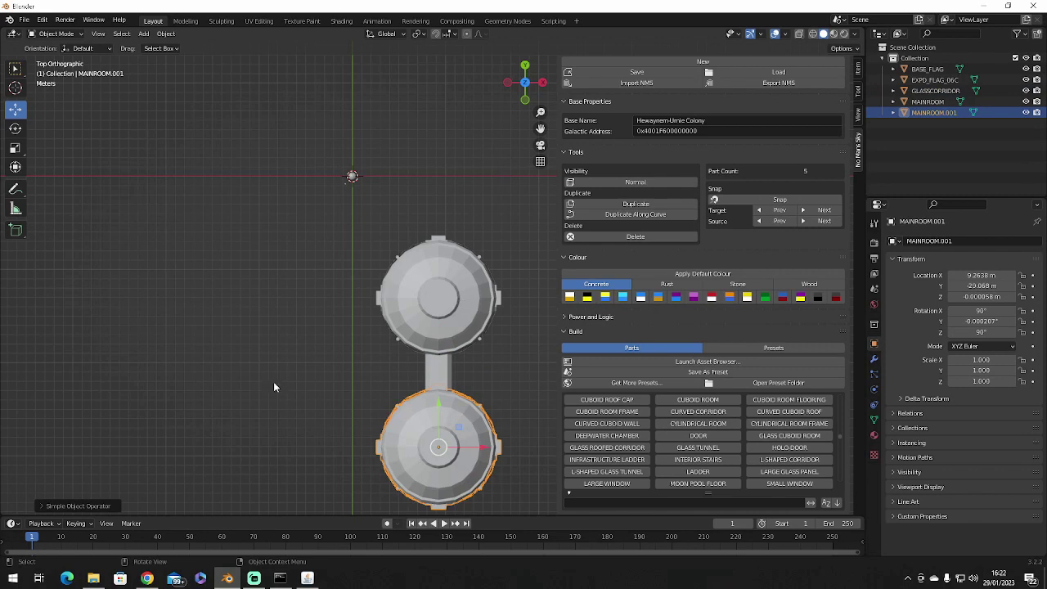
pyautogui.moveTo(296, 390); pyautogui.dragTo(381, 282, button='middle')
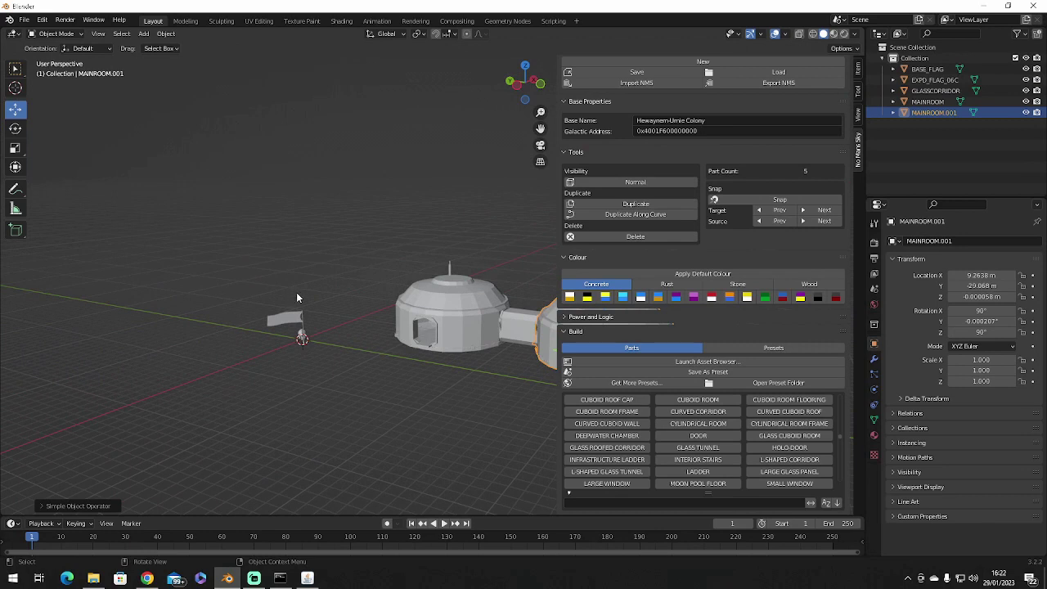
# - Examine the two cylindrical rooms and their connecting corridor by walking through the scene in walk navigation
pyautogui.press('`')
pyautogui.hotkey('shift', '`')
pyautogui.press('w')
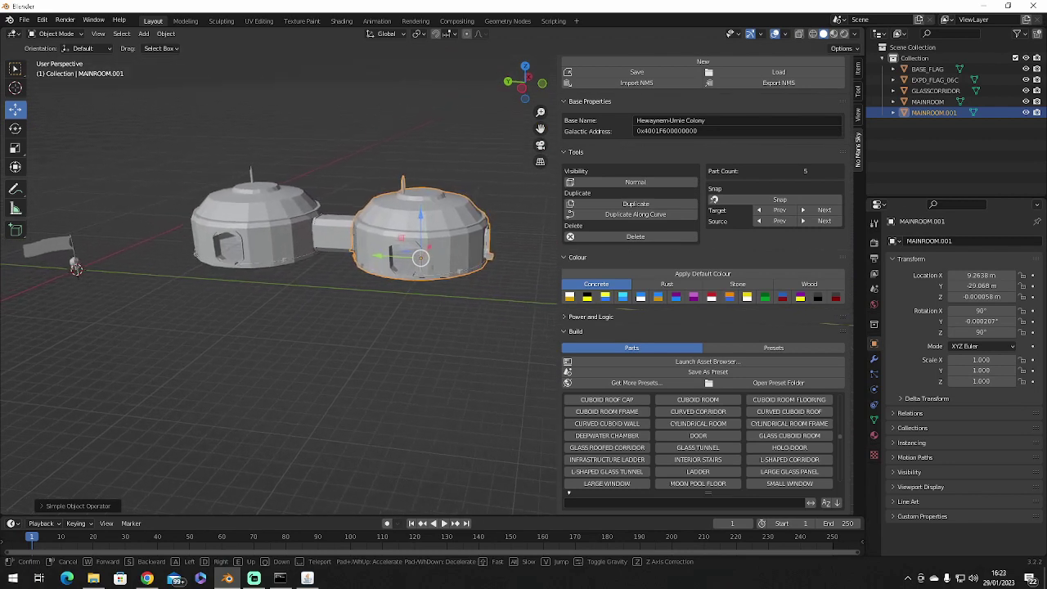
pyautogui.press('s')
pyautogui.press('w')
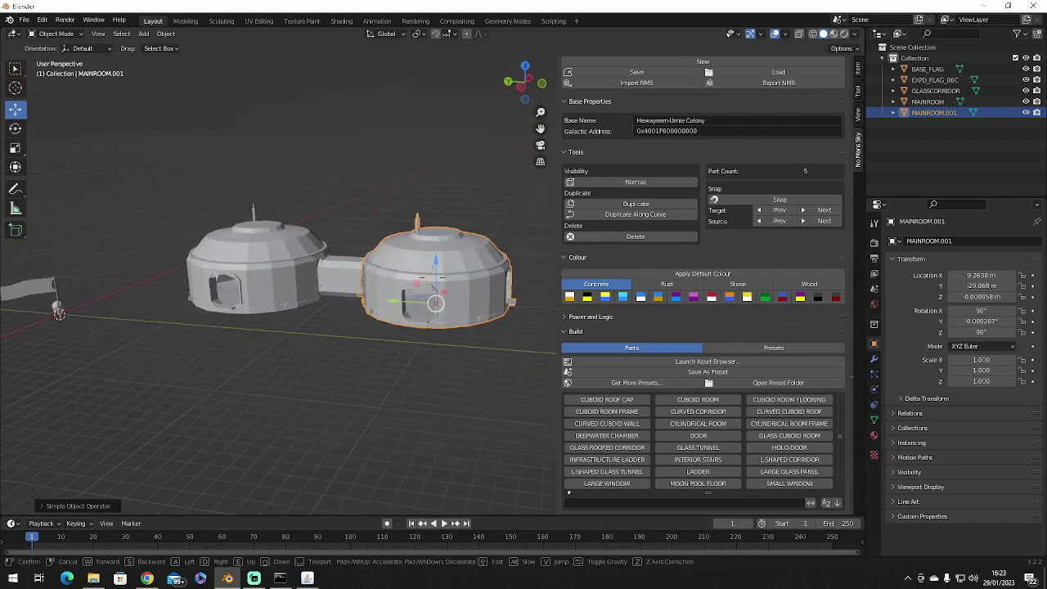
pyautogui.press('w')
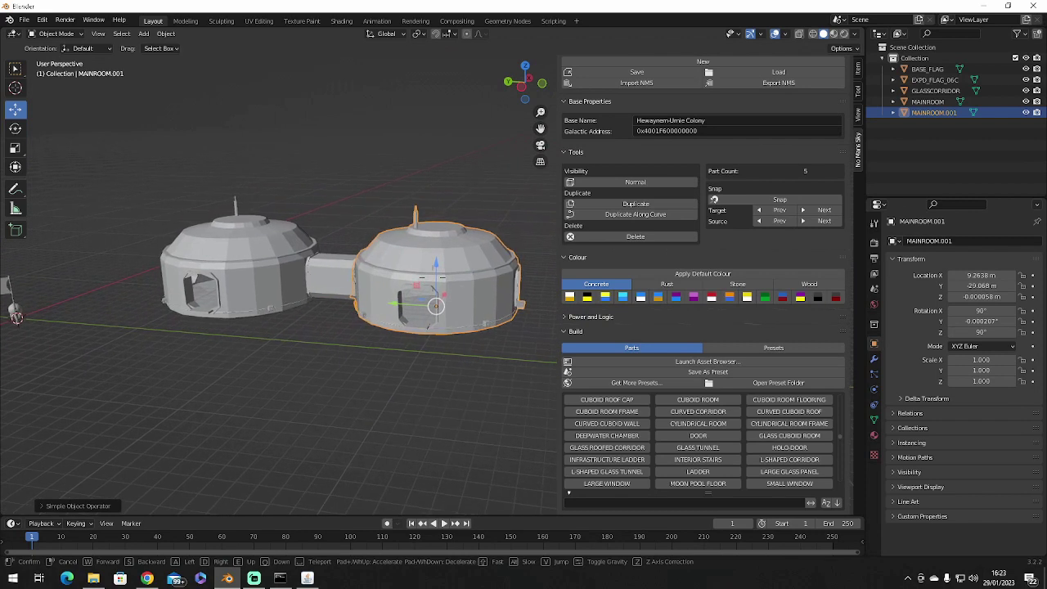
pyautogui.press('w')
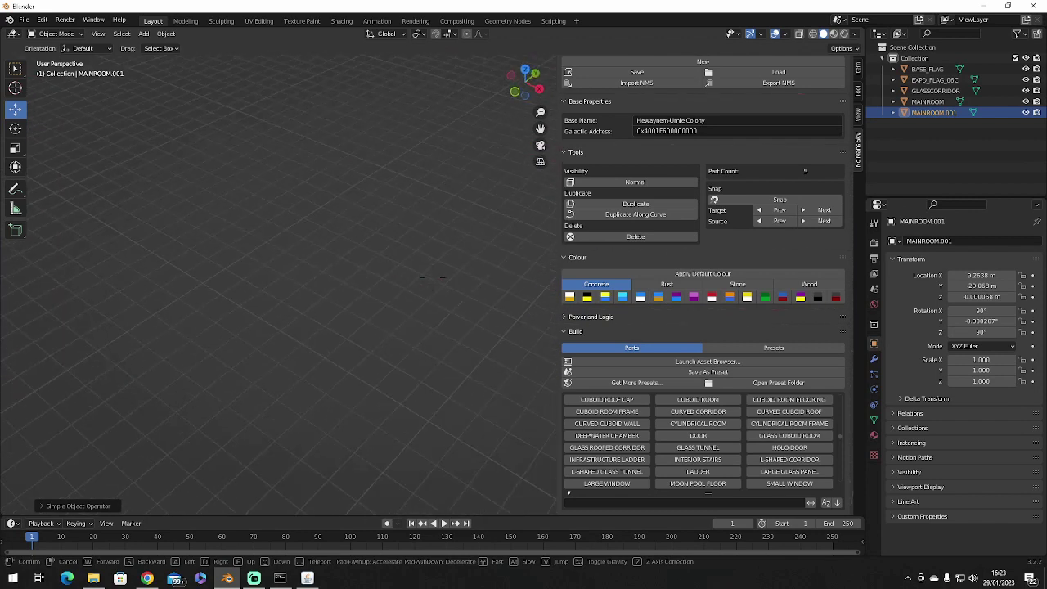
pyautogui.press('Escape')
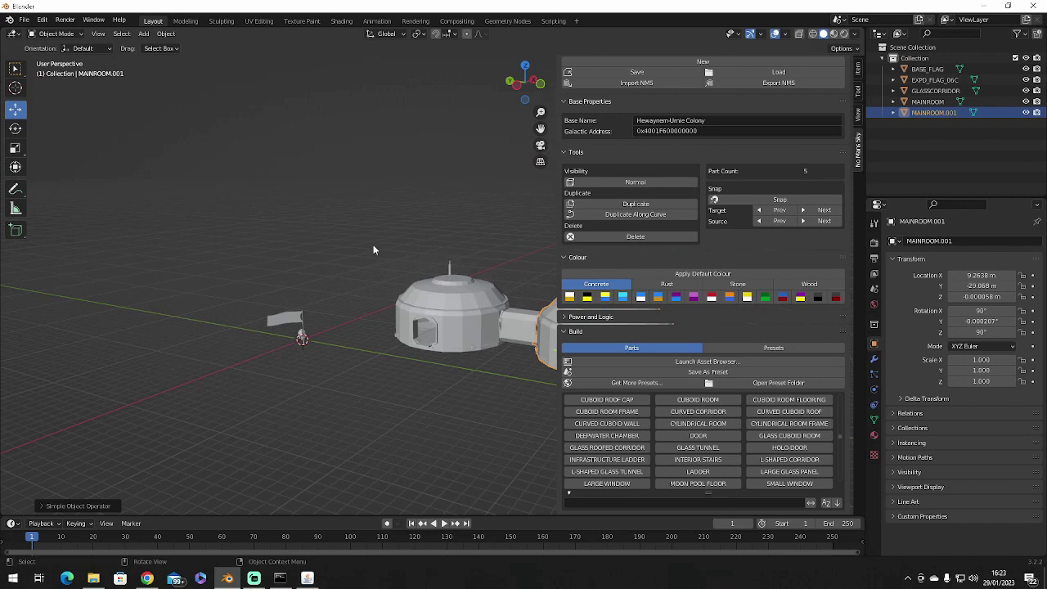
pyautogui.moveTo(383, 247); pyautogui.dragTo(482, 138, button='middle')
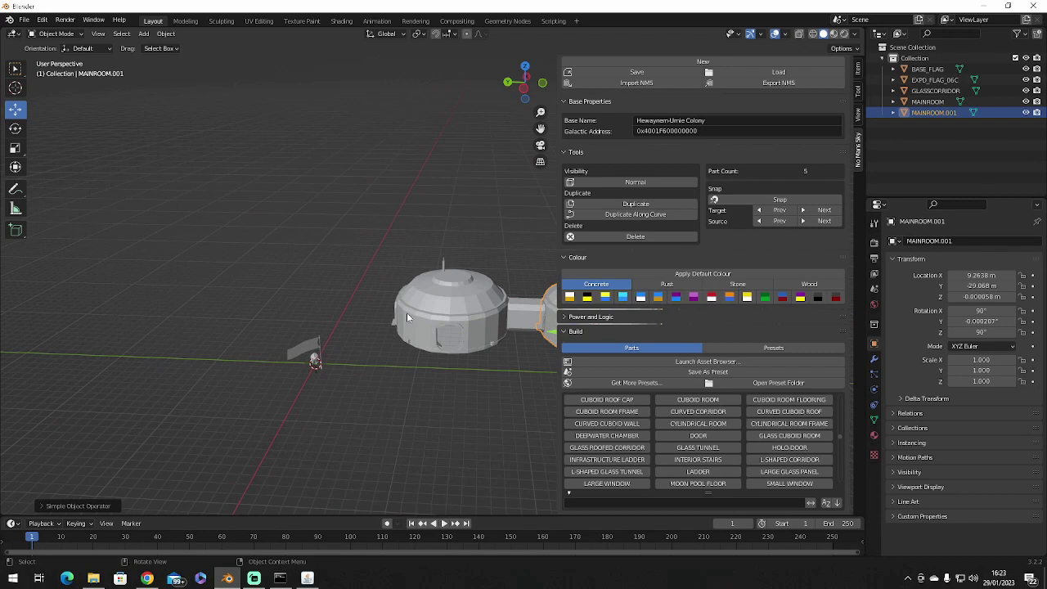
pyautogui.scroll(-5, 632, 433)
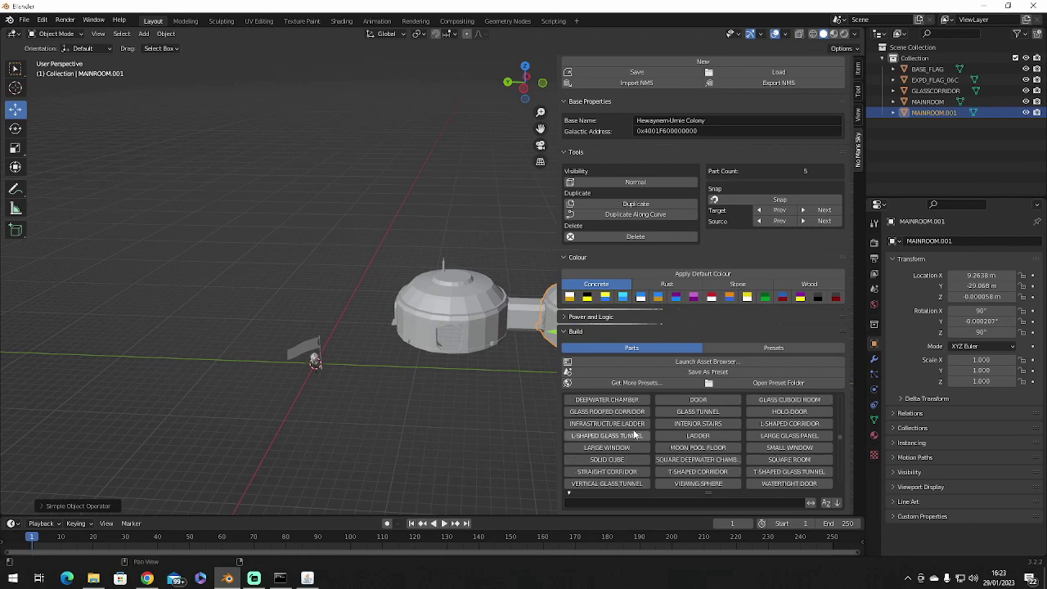
pyautogui.scroll(-8, 632, 429)
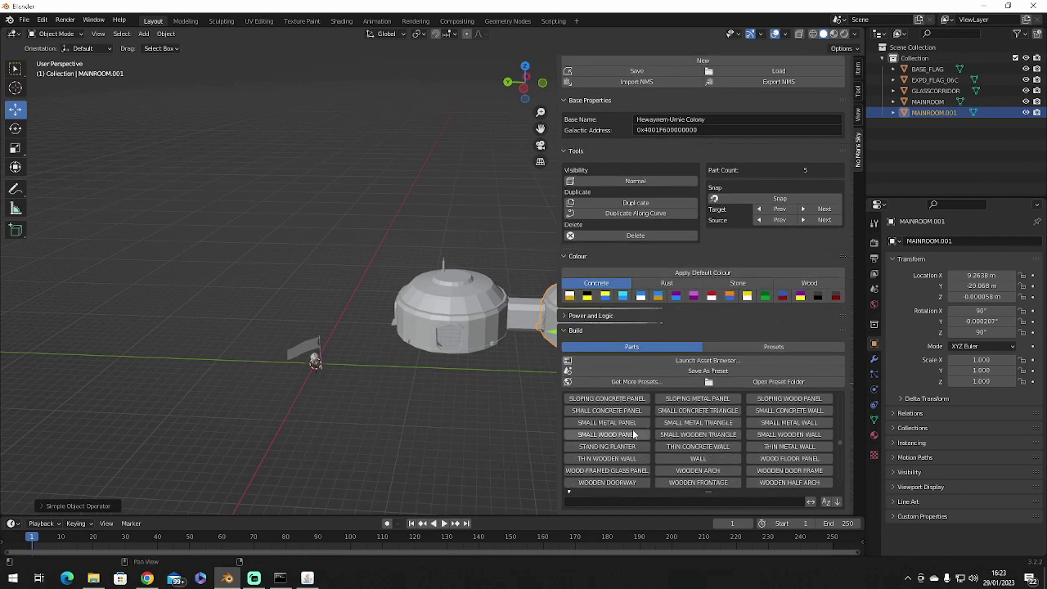
pyautogui.scroll(-6, 632, 434)
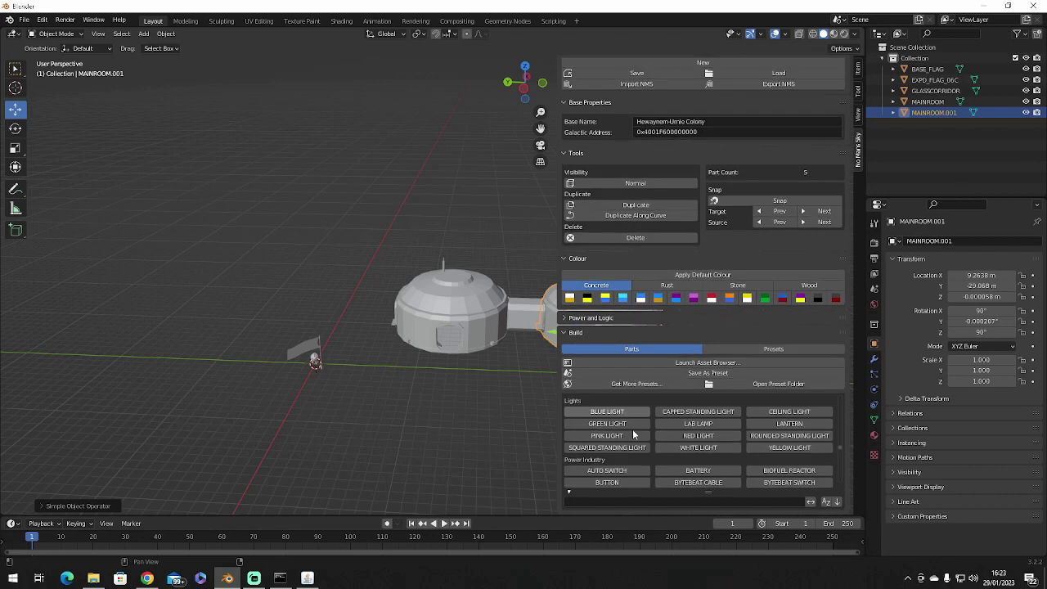
pyautogui.scroll(-2, 634, 433)
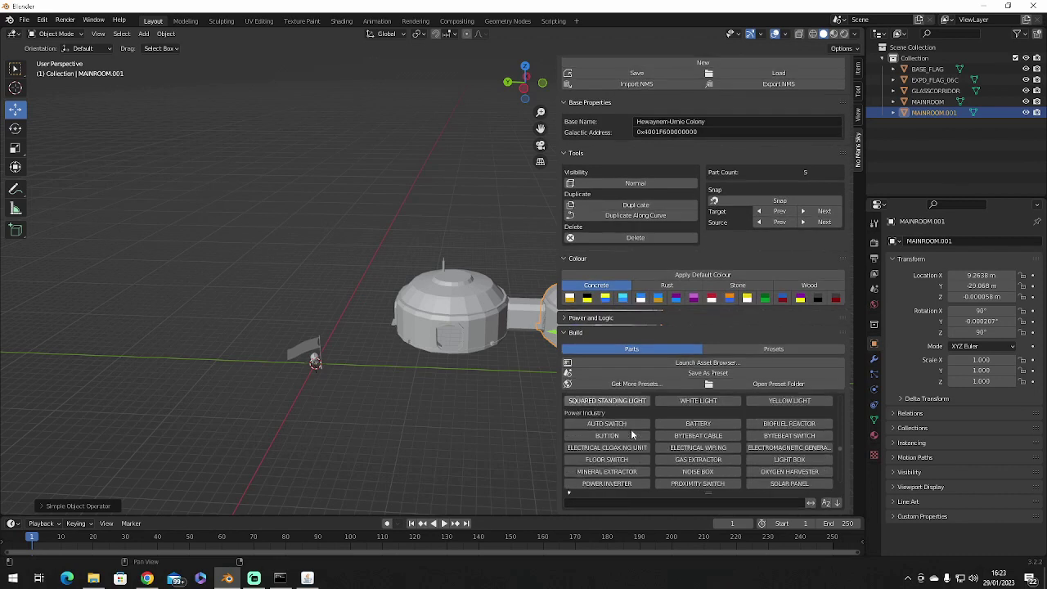
pyautogui.click(698, 423)
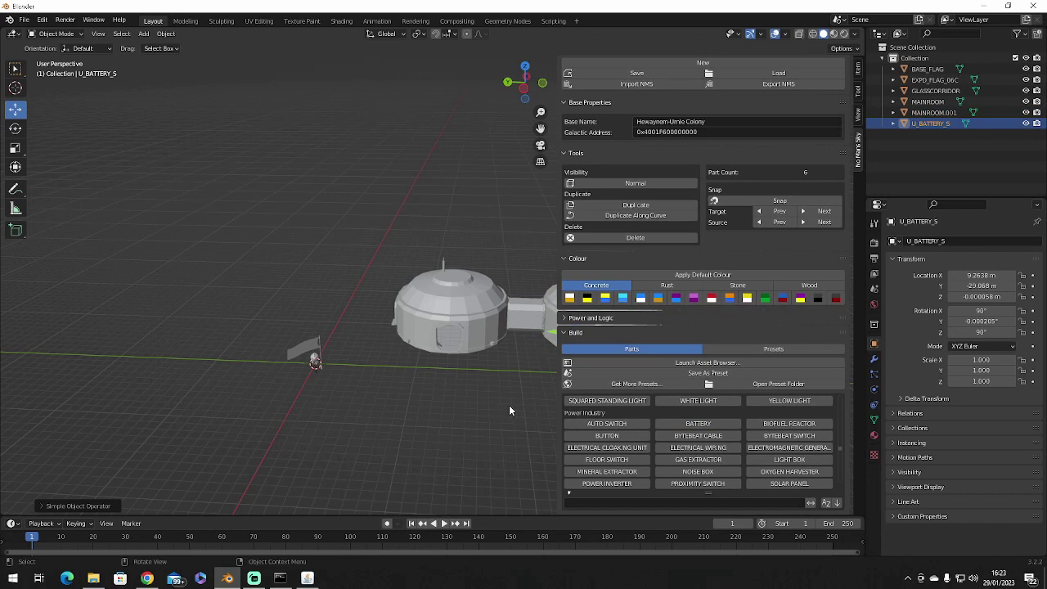
pyautogui.moveTo(515, 404); pyautogui.dragTo(302, 396, button='middle')
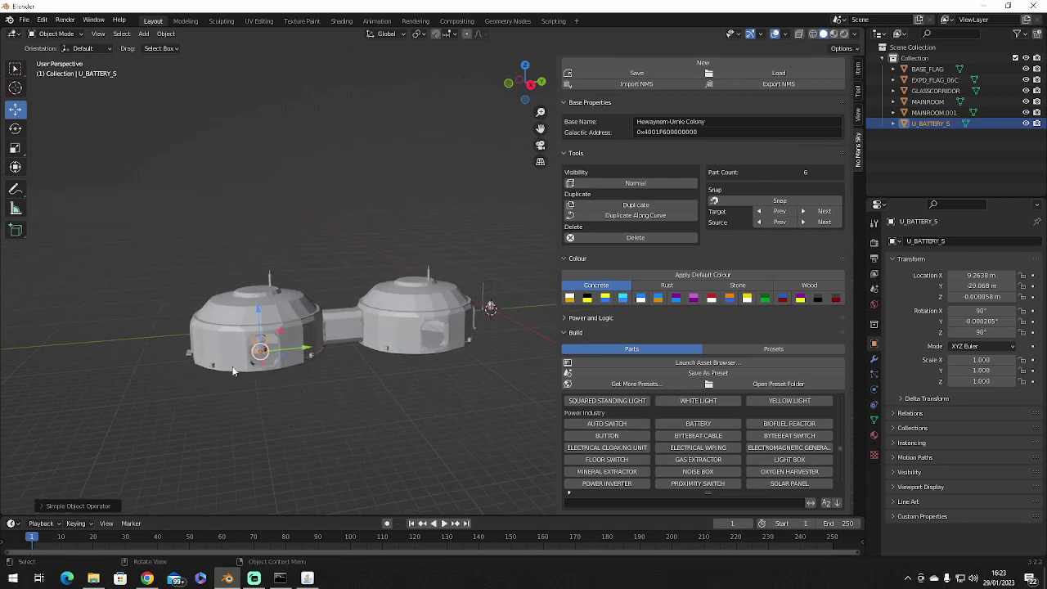
pyautogui.press('Delete')
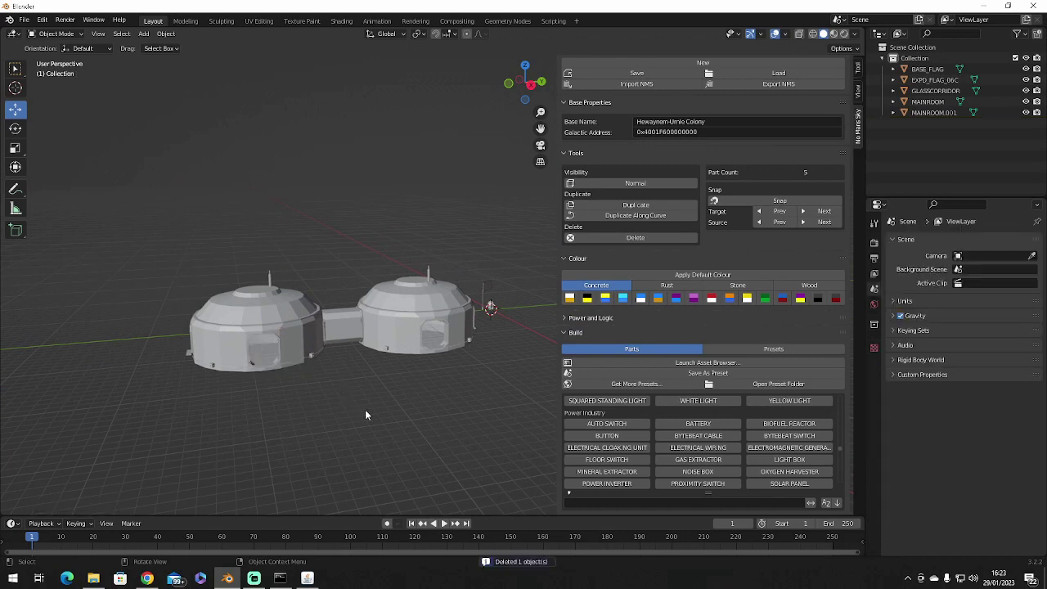
pyautogui.rightClick(489, 418)
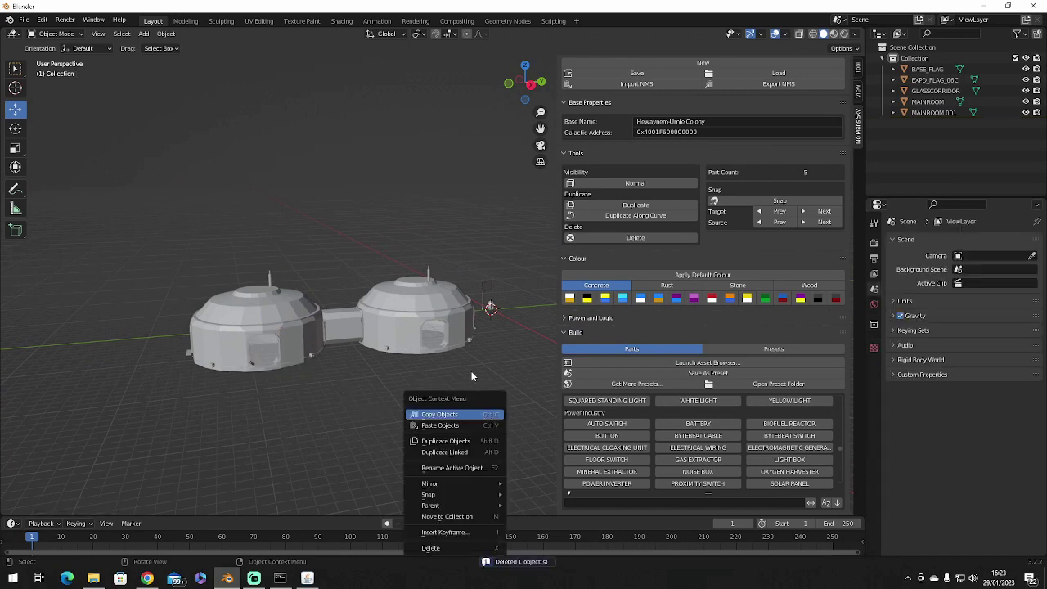
# - Add a Battery from the Power Industry parts at the origin and move it along X to about 10.72 m
pyautogui.click(687, 425)
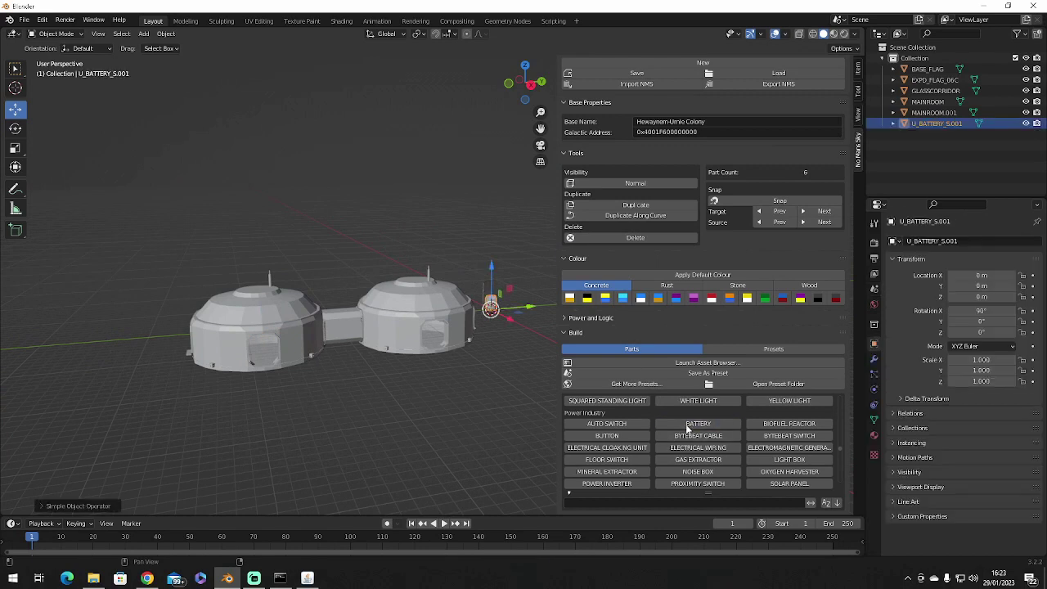
pyautogui.moveTo(484, 363); pyautogui.dragTo(704, 396, button='middle')
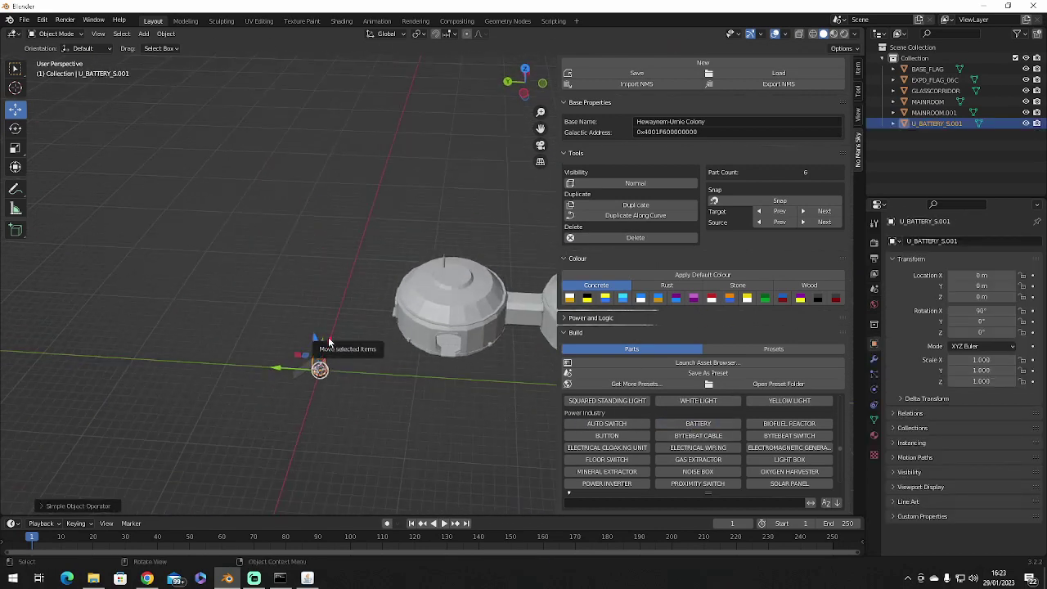
pyautogui.moveTo(329, 343); pyautogui.dragTo(355, 277)
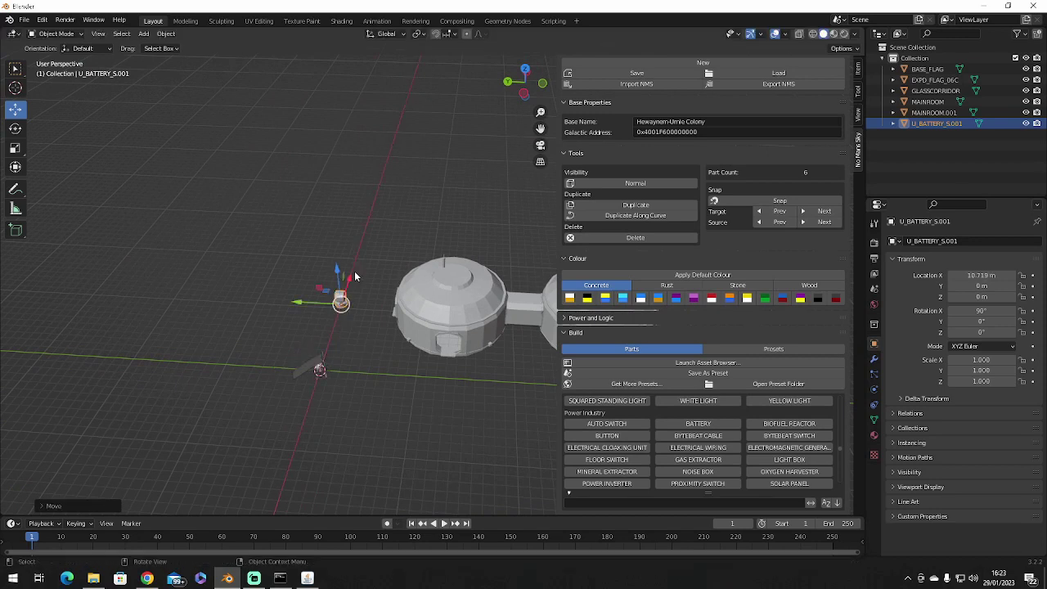
# - Duplicate the battery twice along the Y axis, placing the copies at Y about 3.01 m and 5.88 m
pyautogui.click(652, 206)
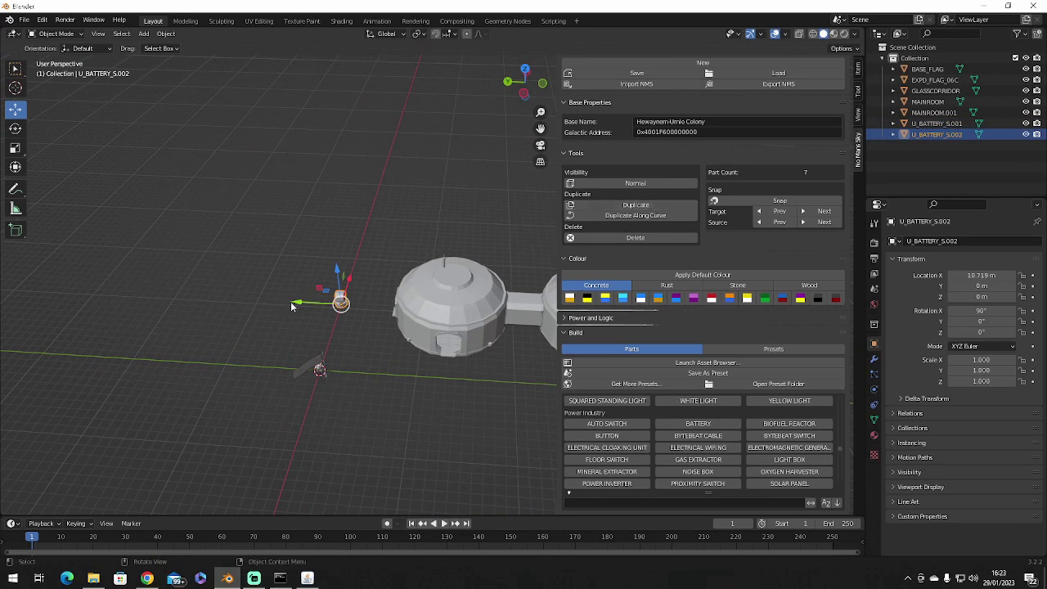
pyautogui.press('g')
pyautogui.press('y')
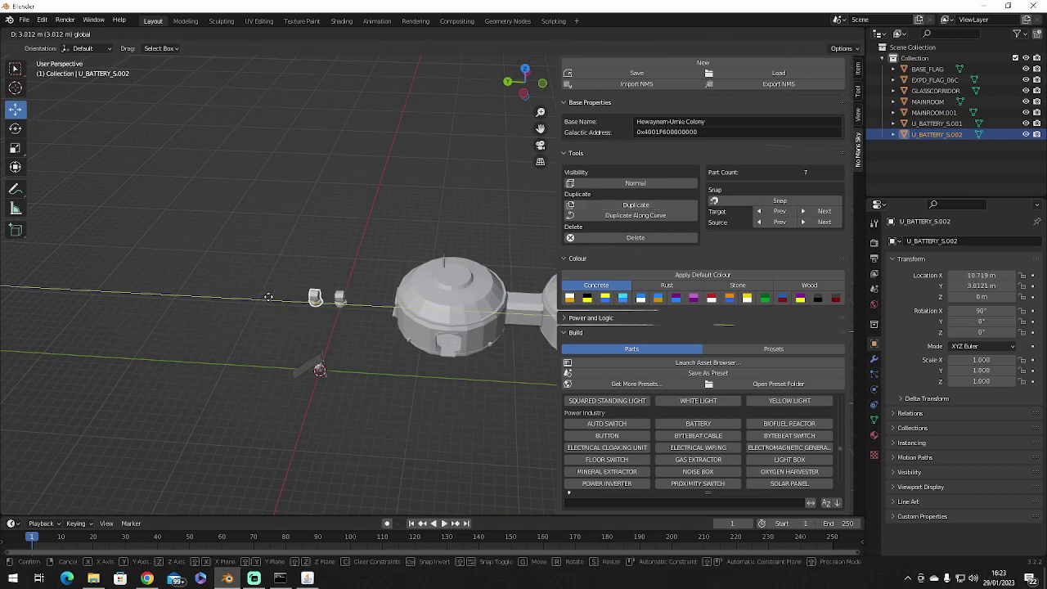
pyautogui.click(269, 296)
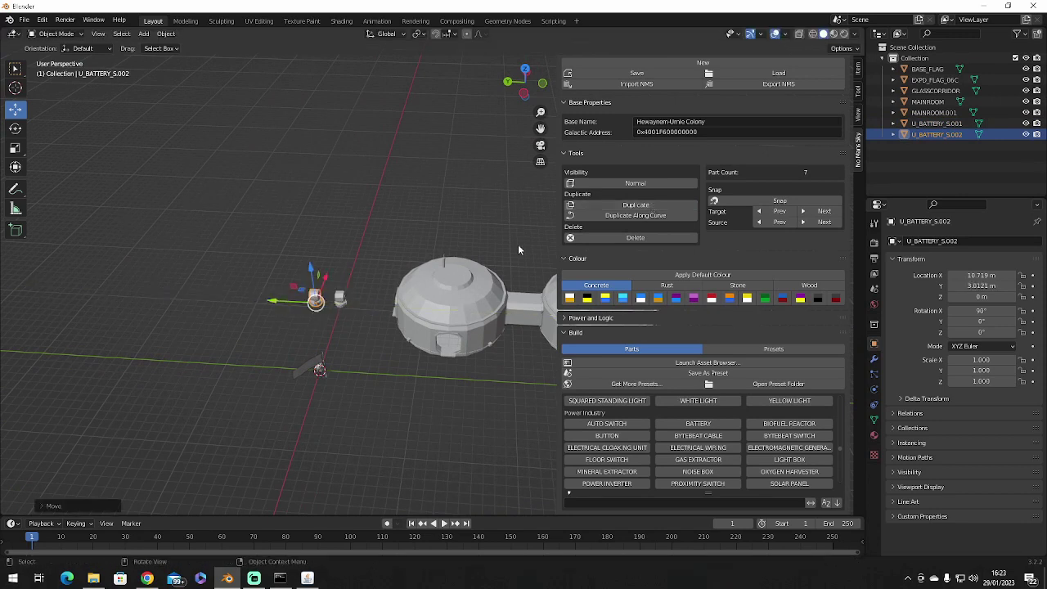
pyautogui.click(625, 206)
pyautogui.press('g')
pyautogui.press('y')
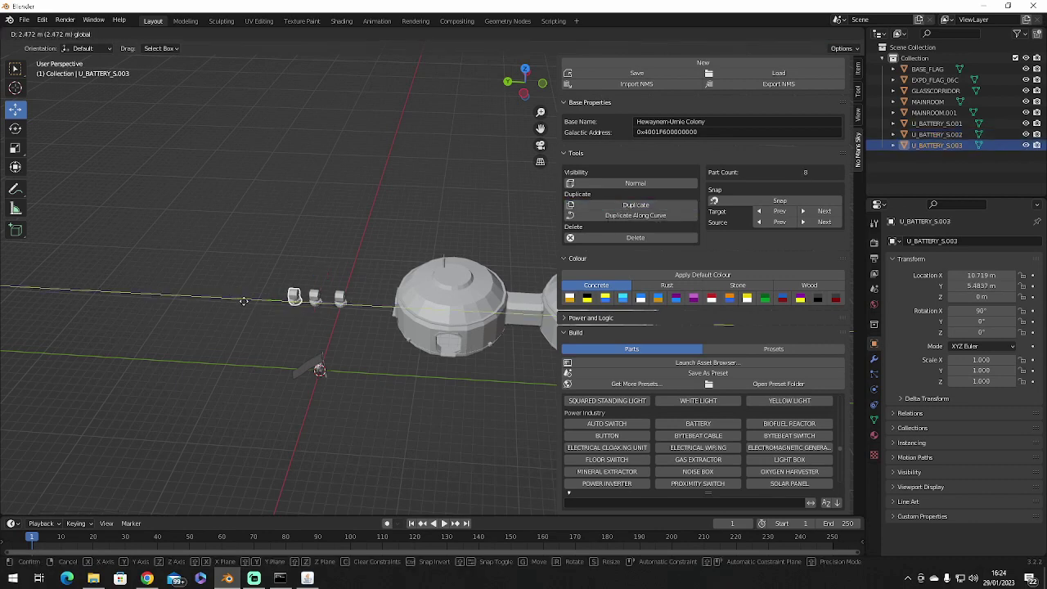
pyautogui.click(245, 303)
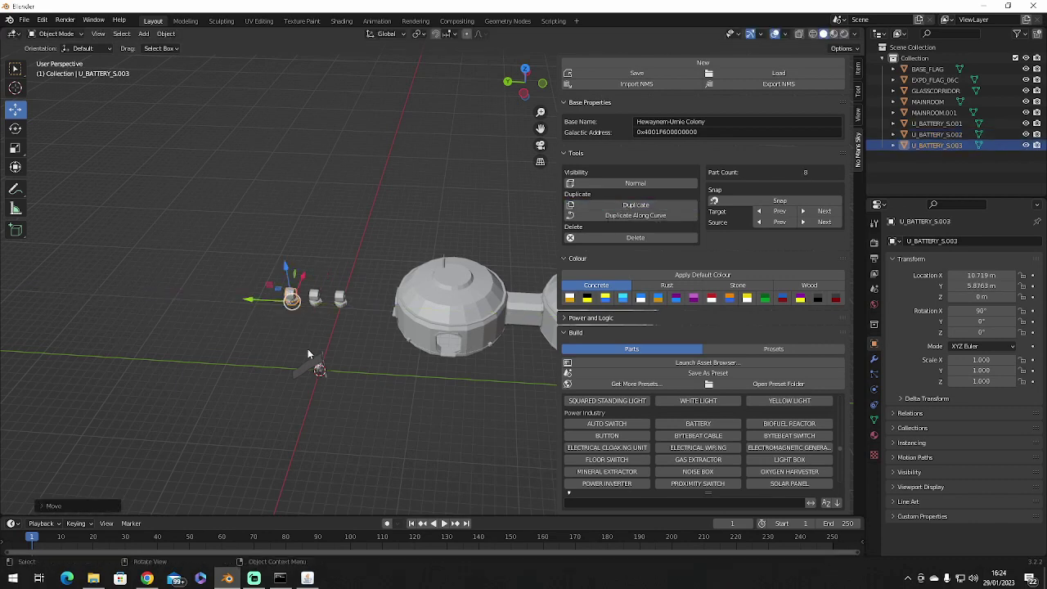
# - With nothing selected, add a Solar Panel from the Power Industry parts and move it along X to about 16.28 m
pyautogui.click(357, 360)
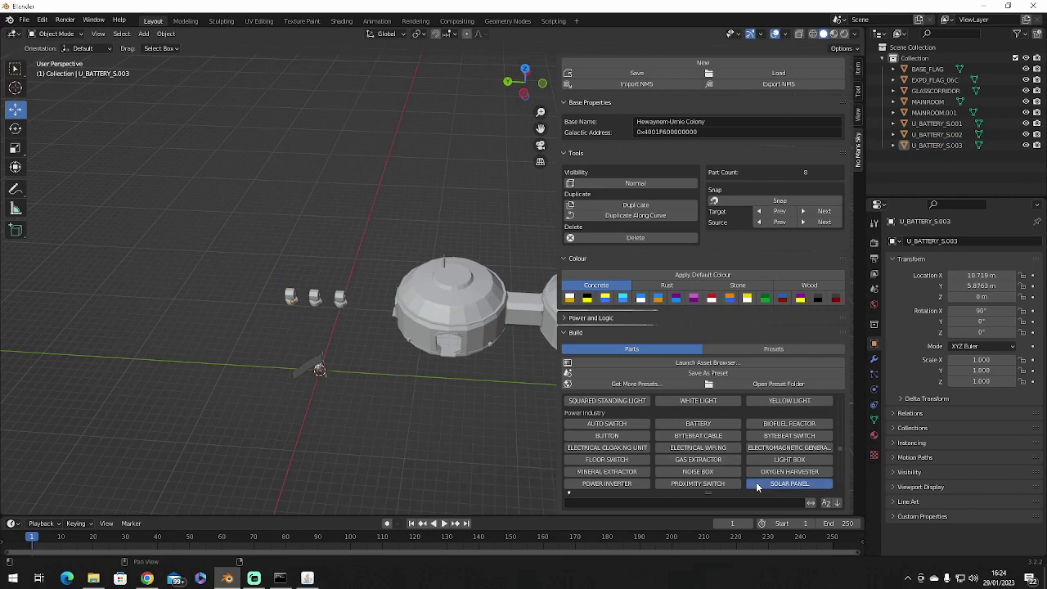
pyautogui.click(789, 483)
pyautogui.moveTo(327, 344); pyautogui.dragTo(350, 245)
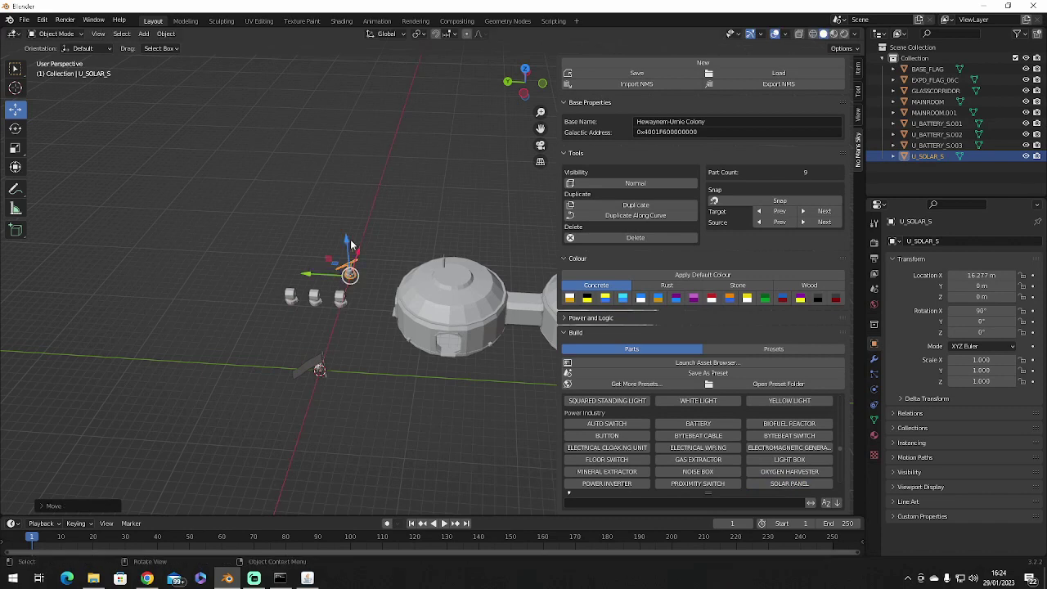
# - Duplicate the solar panel twice along the Y axis, placing the copies at Y about 3.93 m and 6.74 m
pyautogui.click(636, 206)
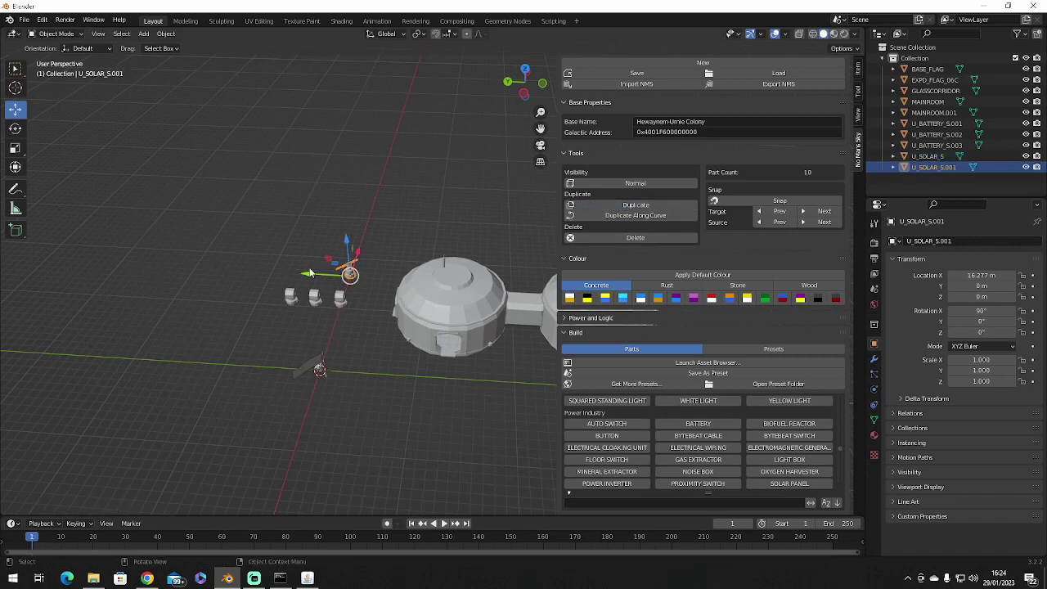
pyautogui.moveTo(307, 274); pyautogui.dragTo(273, 273)
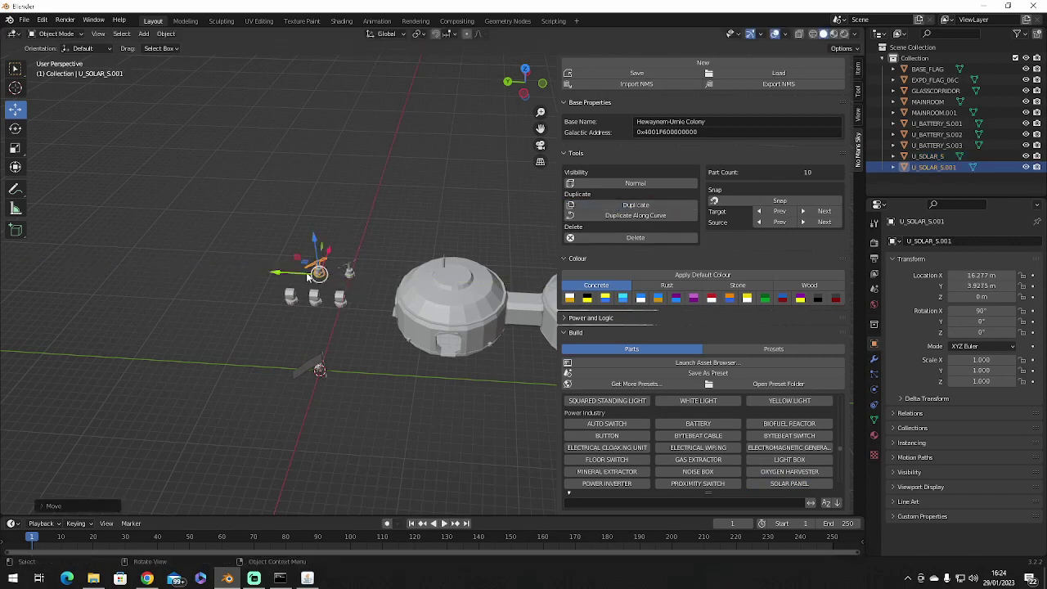
pyautogui.click(622, 206)
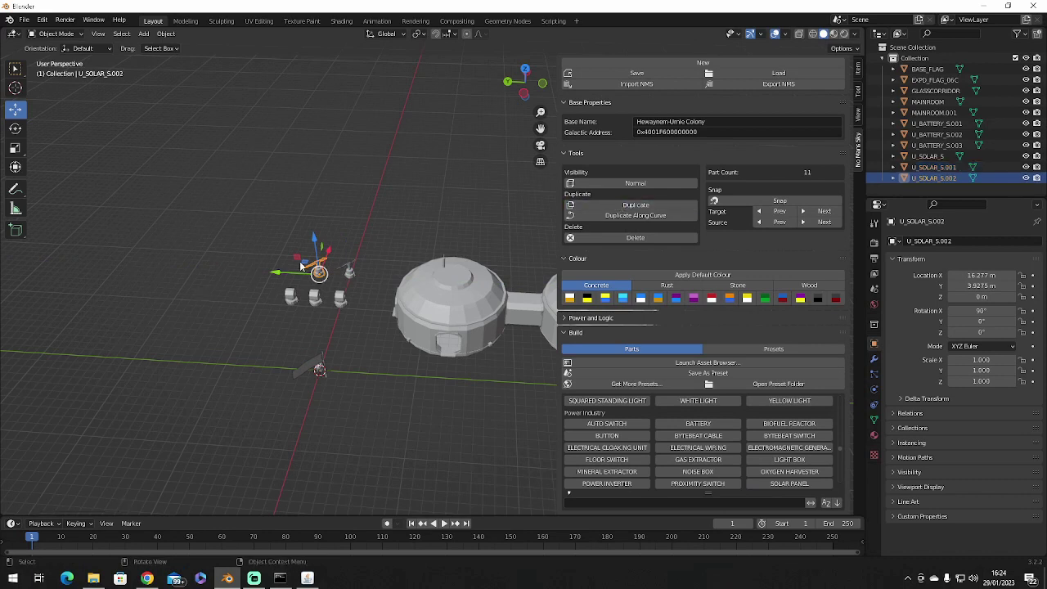
pyautogui.moveTo(274, 275); pyautogui.dragTo(252, 277)
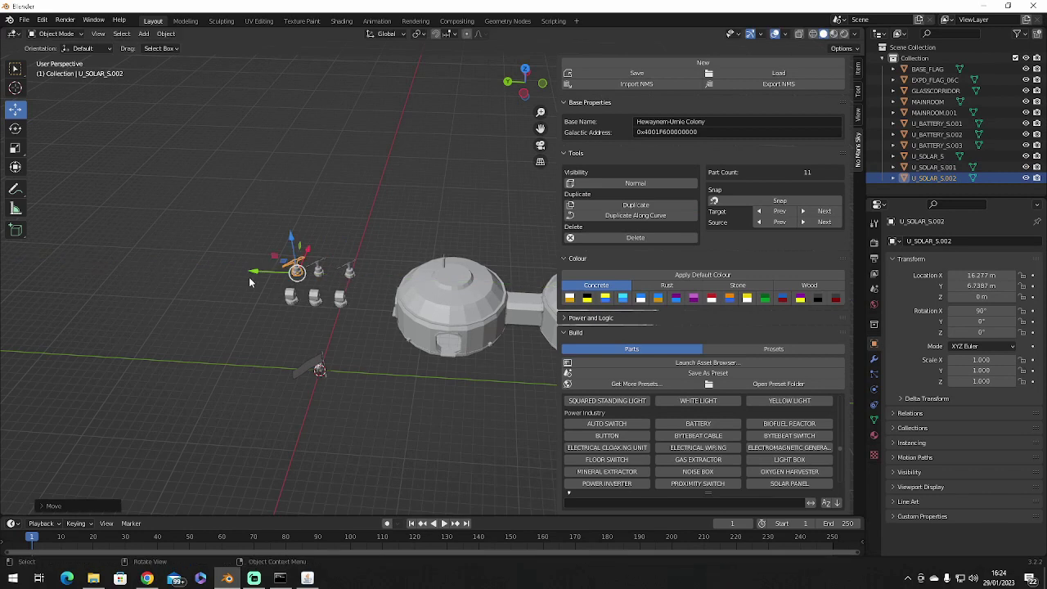
# - Select all three batteries and all three solar panels and wire them together with the Connect tool
pyautogui.moveTo(264, 240); pyautogui.dragTo(357, 327)
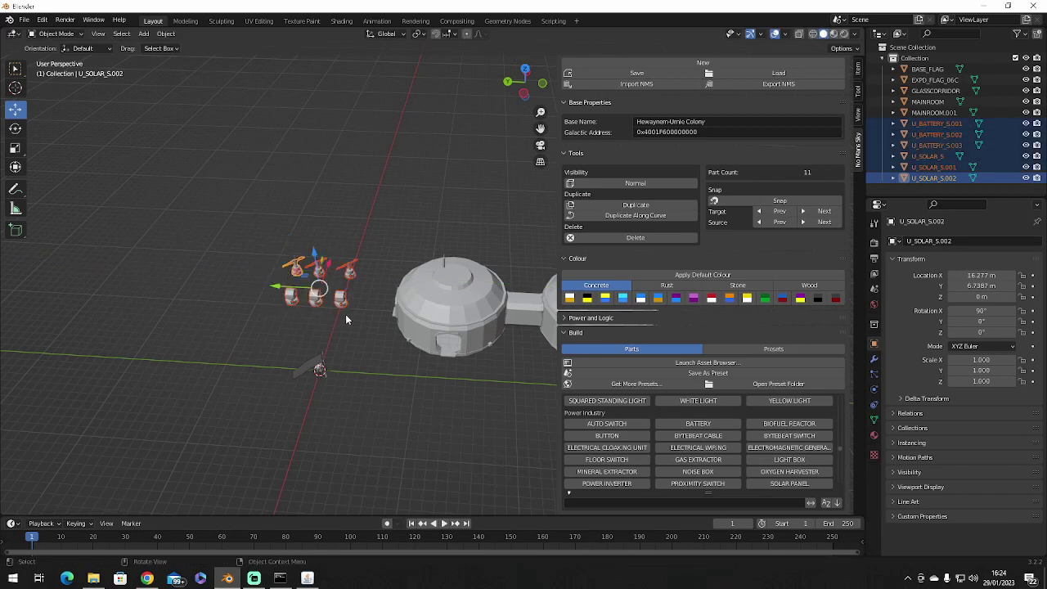
pyautogui.click(564, 318)
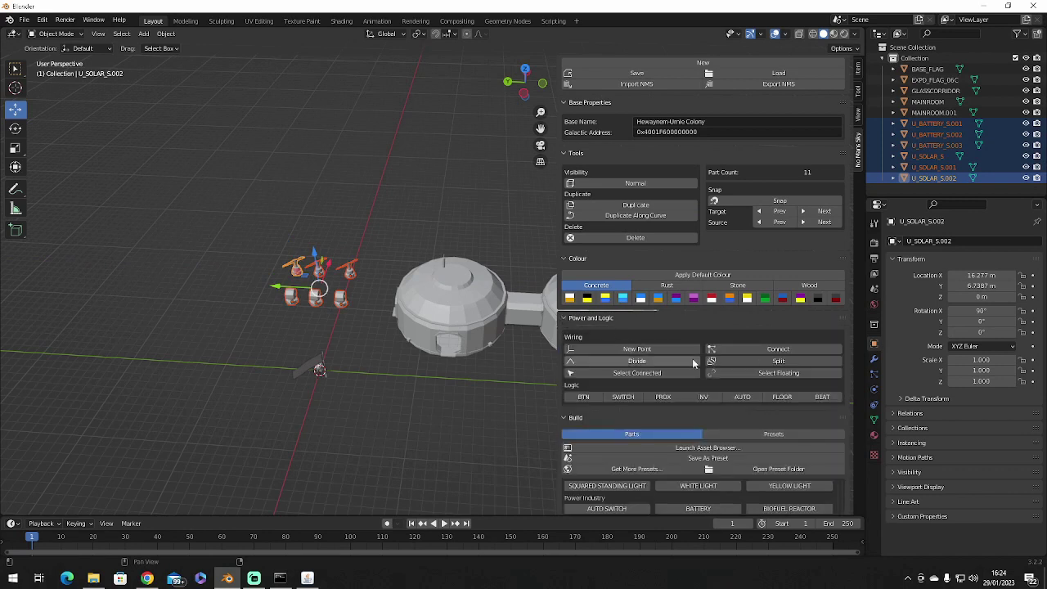
pyautogui.click(766, 350)
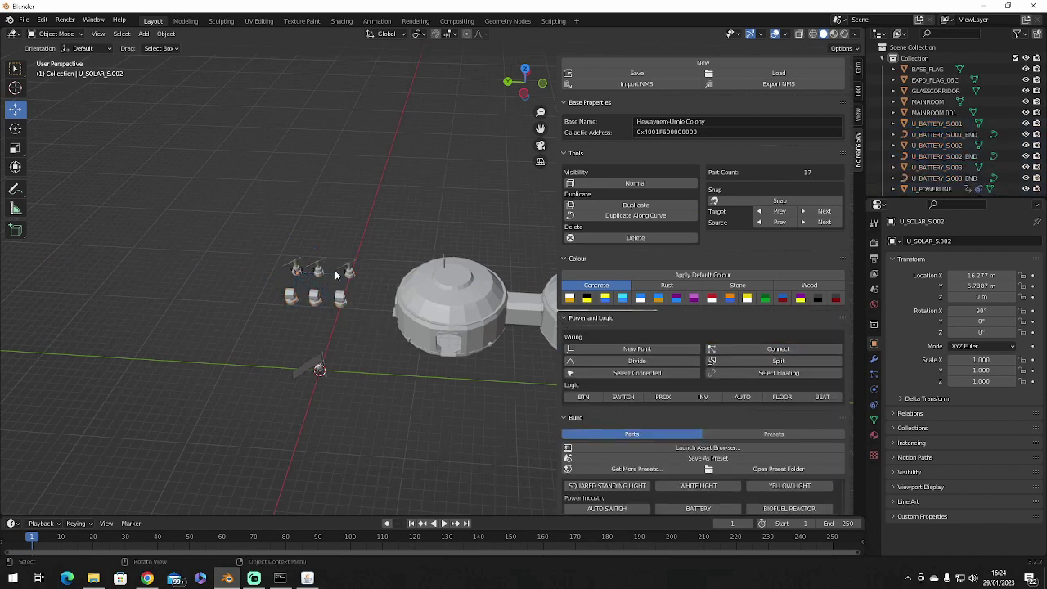
# - Connect the first cylindrical room to the battery nearest it with a power line and clear the selection
pyautogui.click(416, 308)
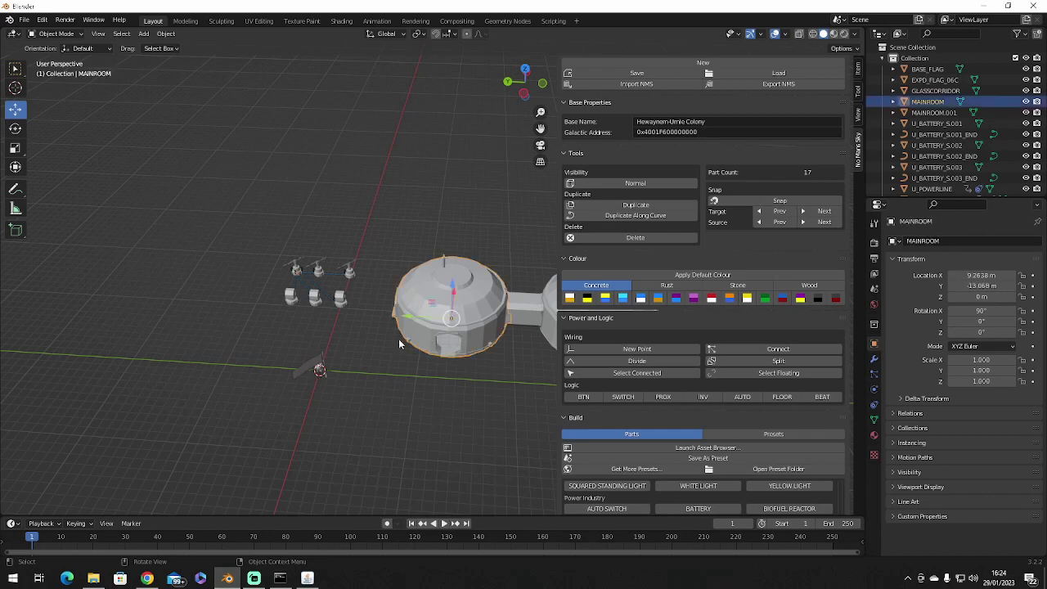
pyautogui.keyDown('shift'); pyautogui.click(342, 303); pyautogui.keyUp('shift')
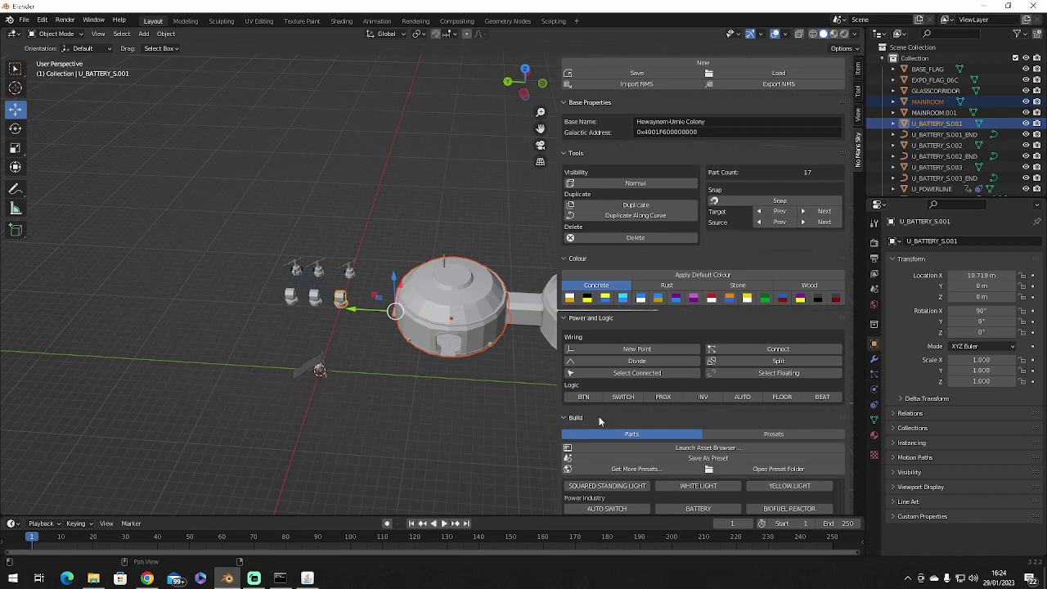
pyautogui.click(757, 347)
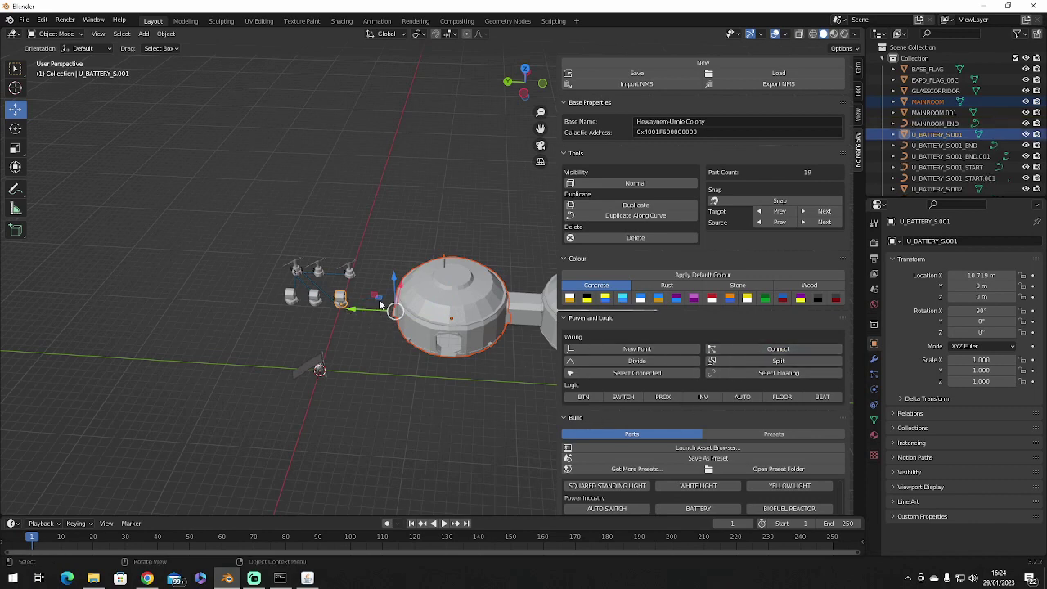
pyautogui.click(386, 370)
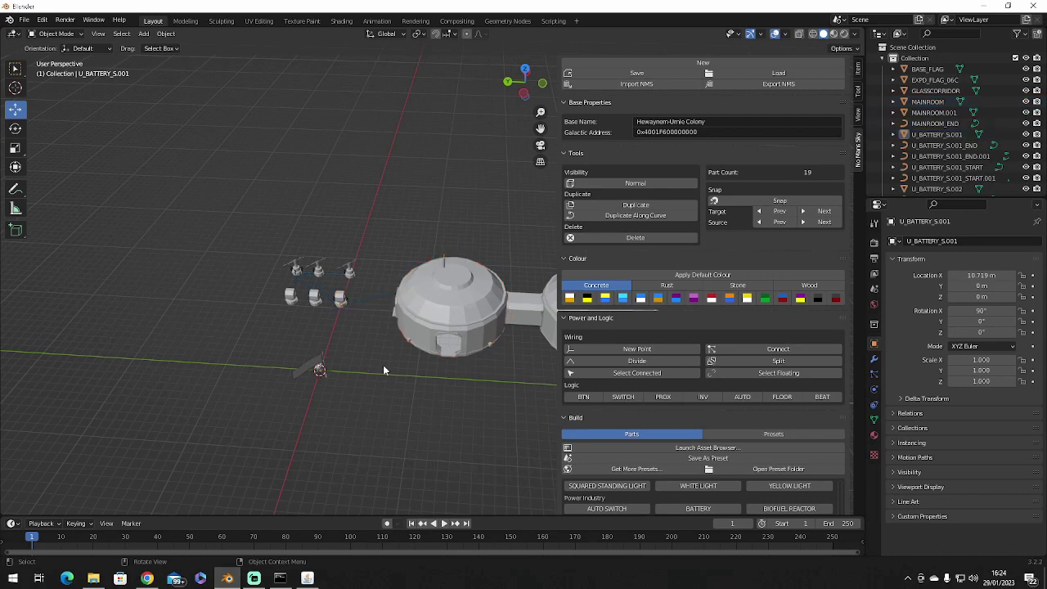
# - Select every part of the base, including the power wiring, and export it as No Man's Sky base data
pyautogui.scroll(-1, 444, 353)
pyautogui.scroll(-2, 442, 353)
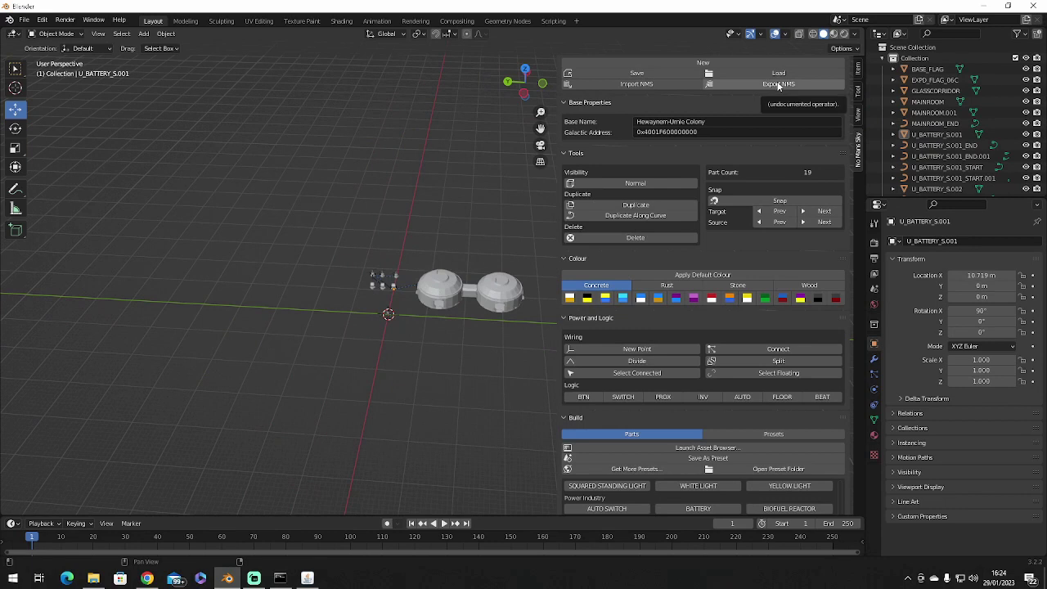
pyautogui.click(26, 21)
pyautogui.scroll(-2, 774, 87)
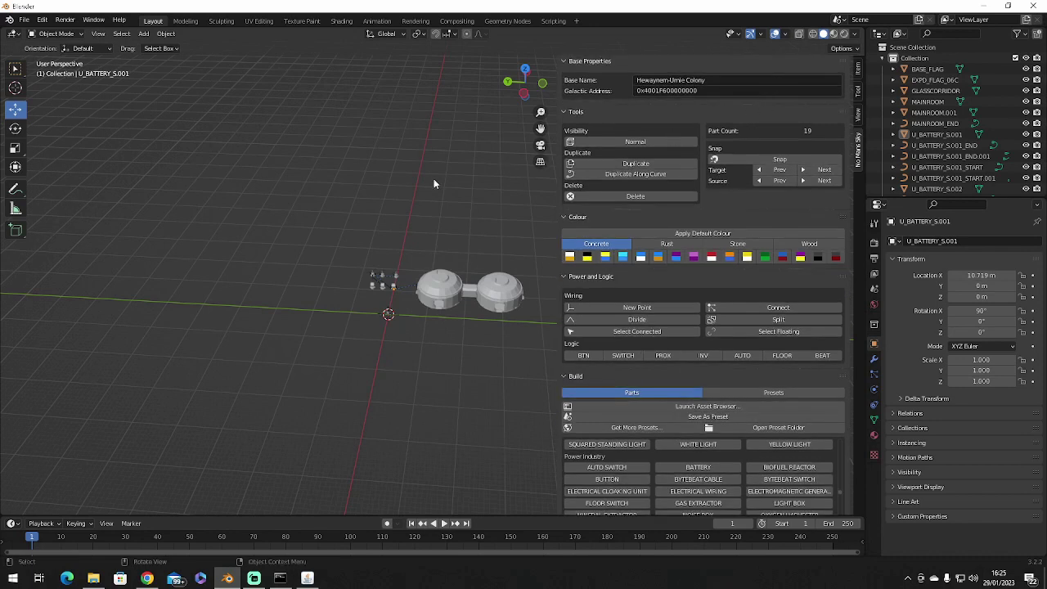
pyautogui.press('a')
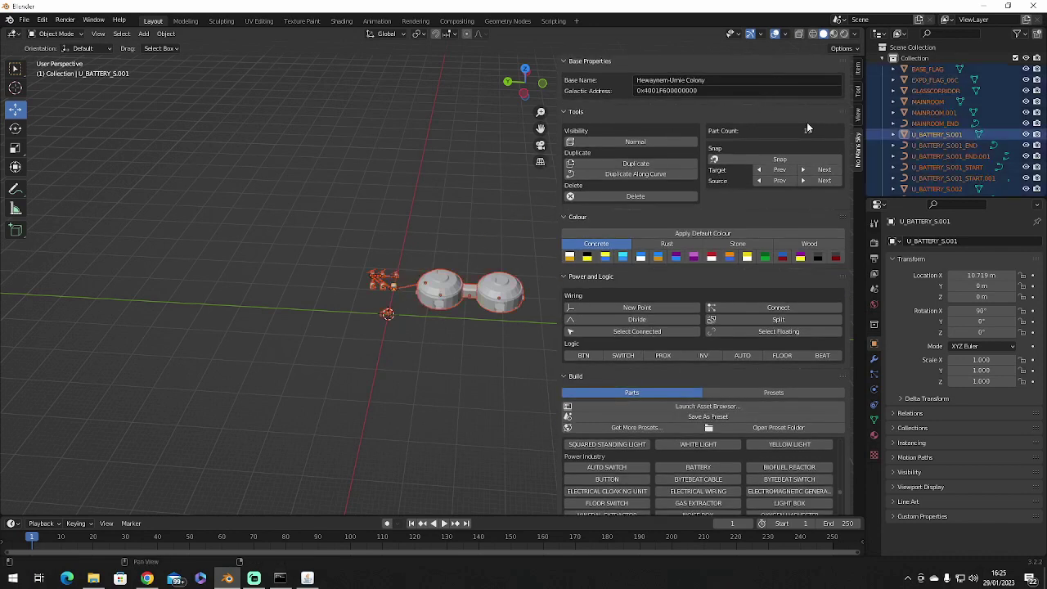
pyautogui.scroll(1, 751, 154)
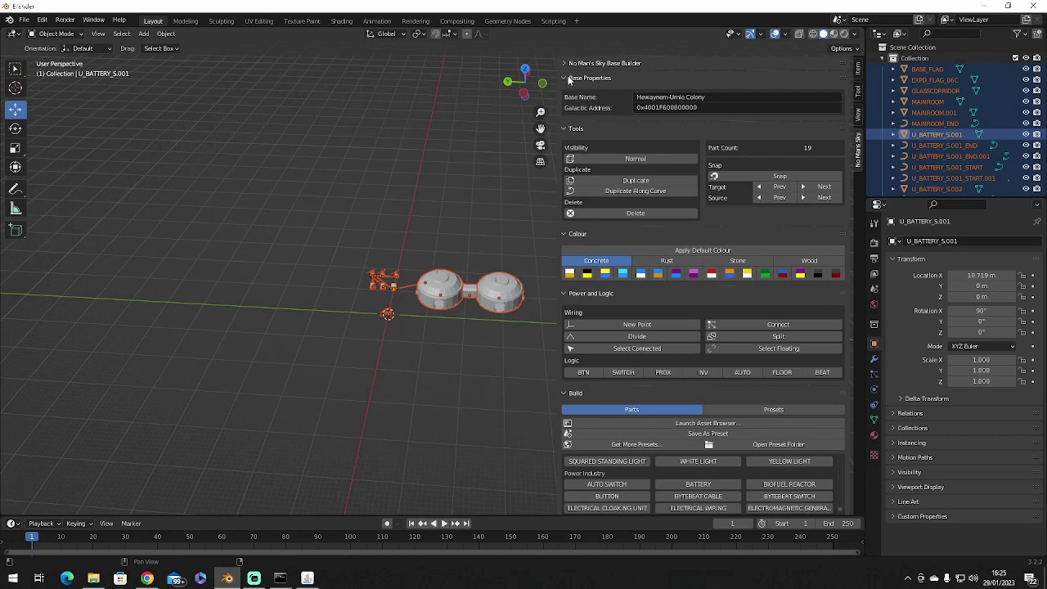
pyautogui.scroll(2, 762, 108)
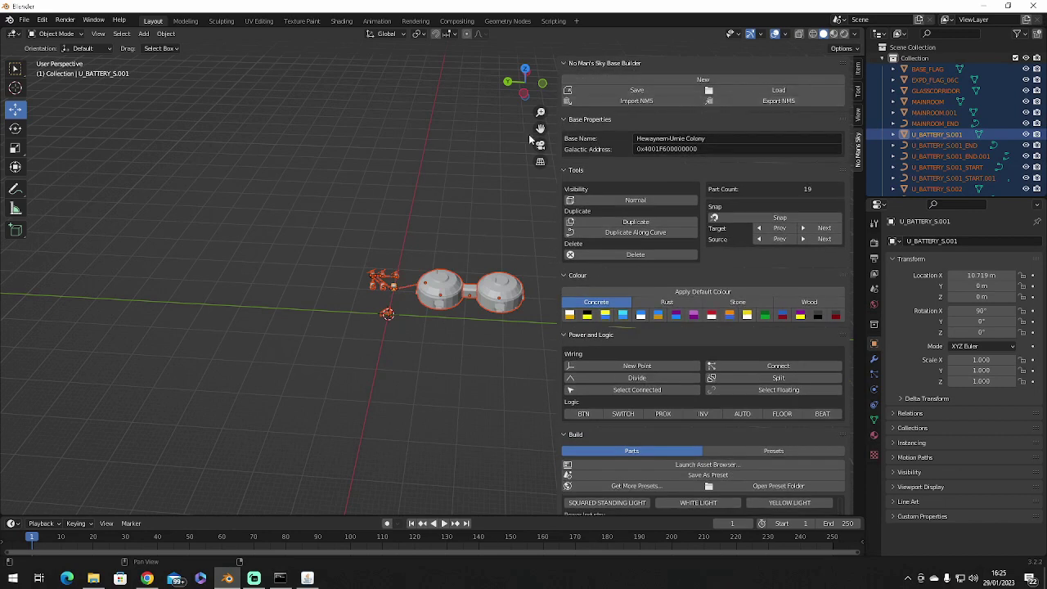
# - Switch to the save editor's JSON Editor, replace all of base entry [65] with the exported data, and apply the changes to the save file
pyautogui.click(307, 578)
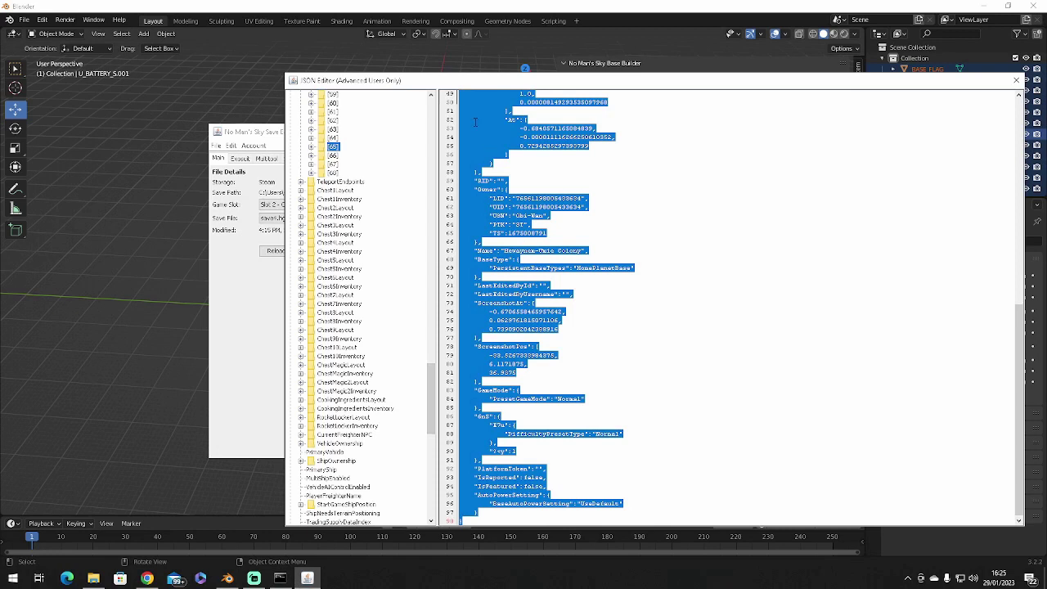
pyautogui.hotkey('ctrl', 'v')
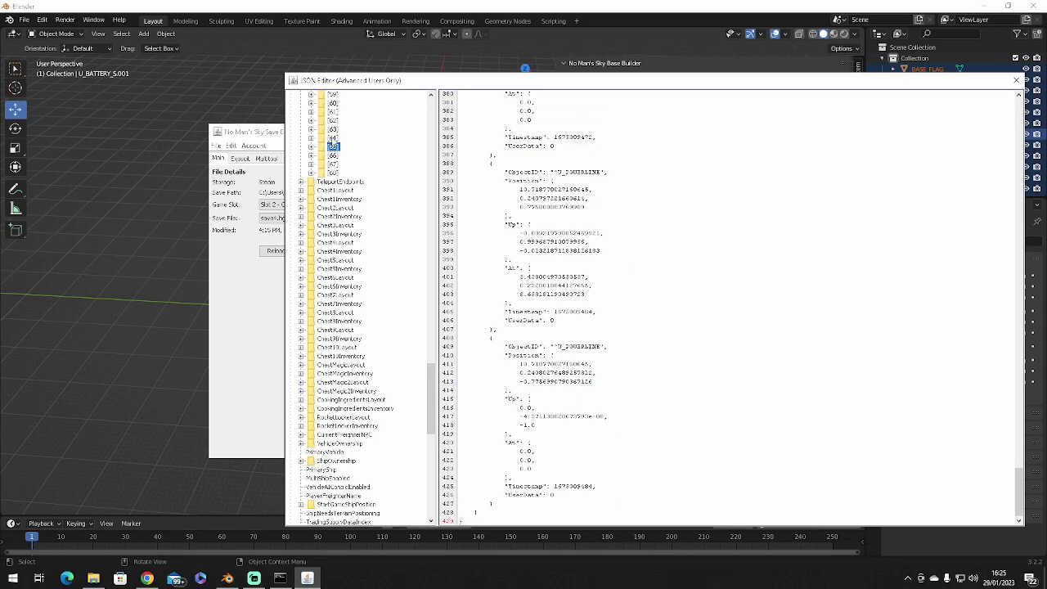
pyautogui.click(333, 137)
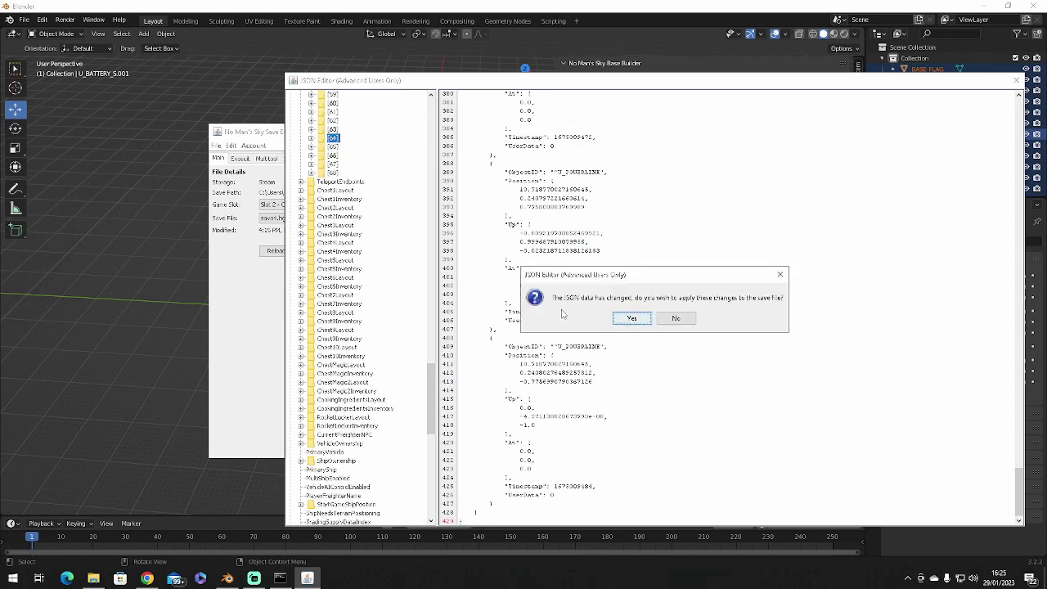
pyautogui.click(637, 321)
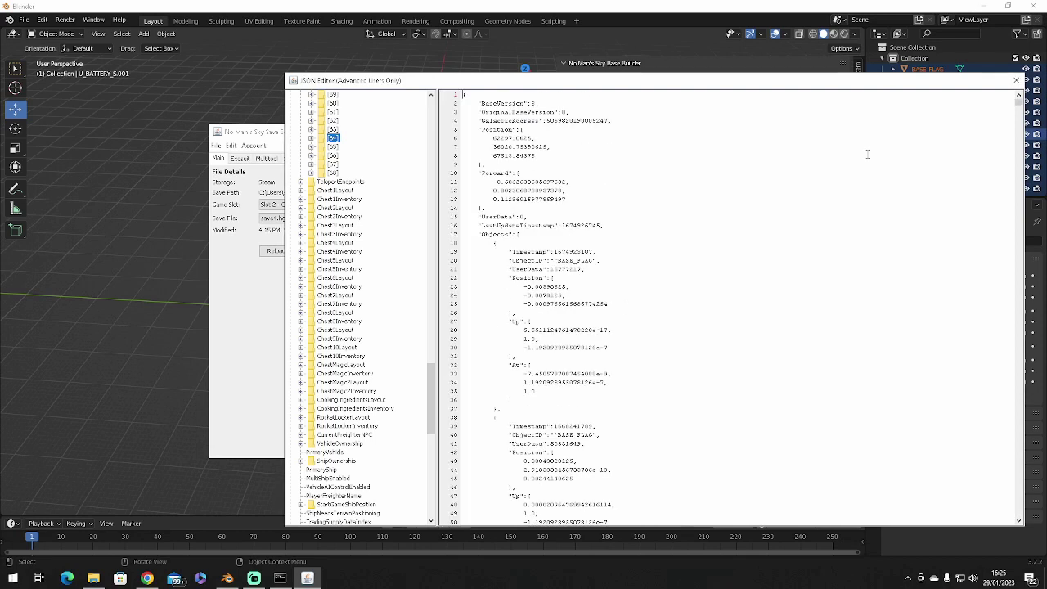
# - Close the JSON Editor, save the changes to the game's save file, and exit the save editor
pyautogui.click(1017, 83)
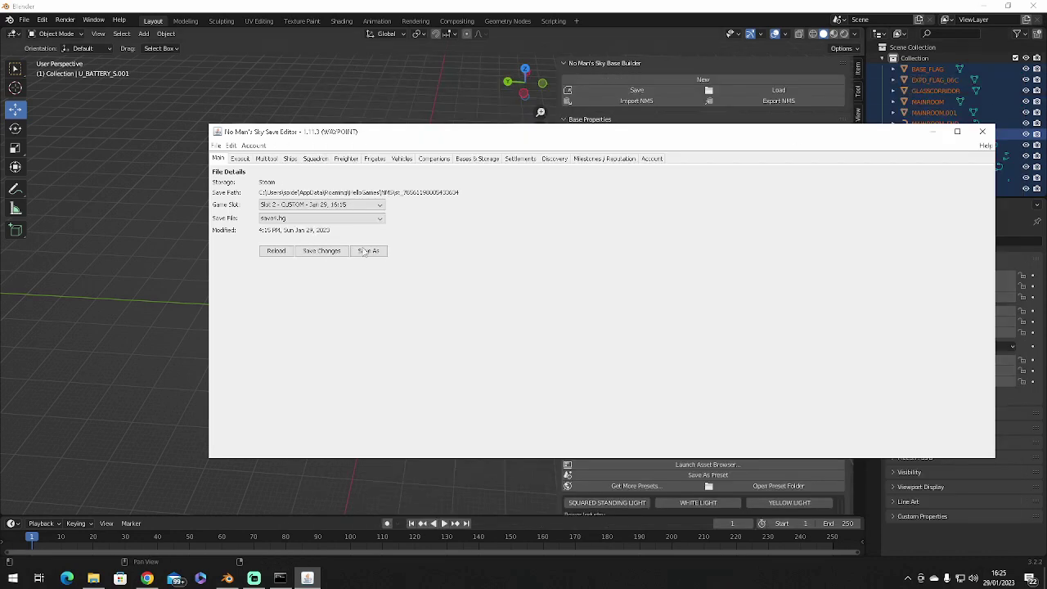
pyautogui.click(317, 252)
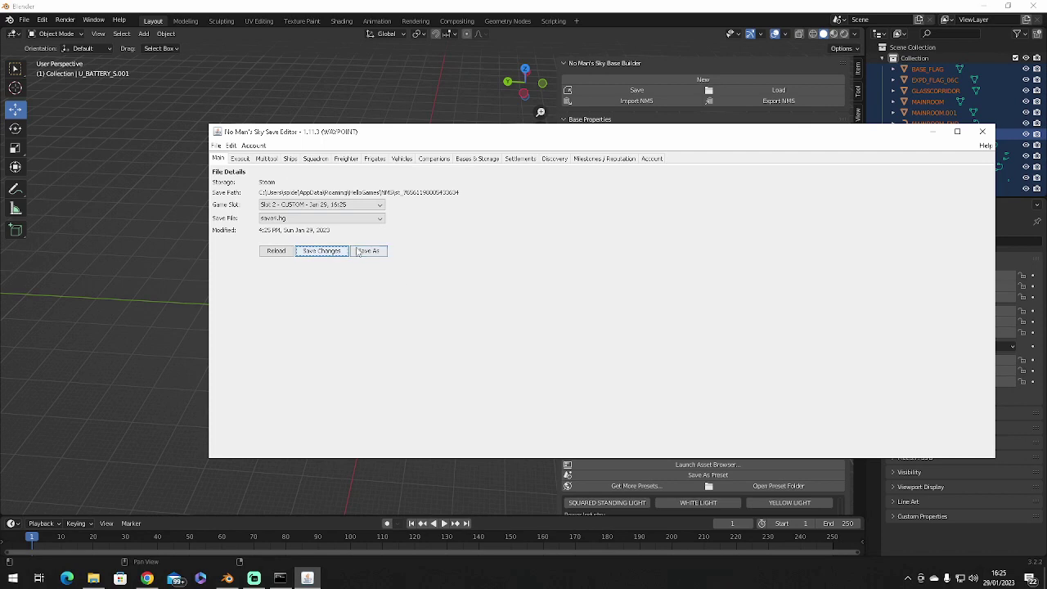
pyautogui.click(982, 131)
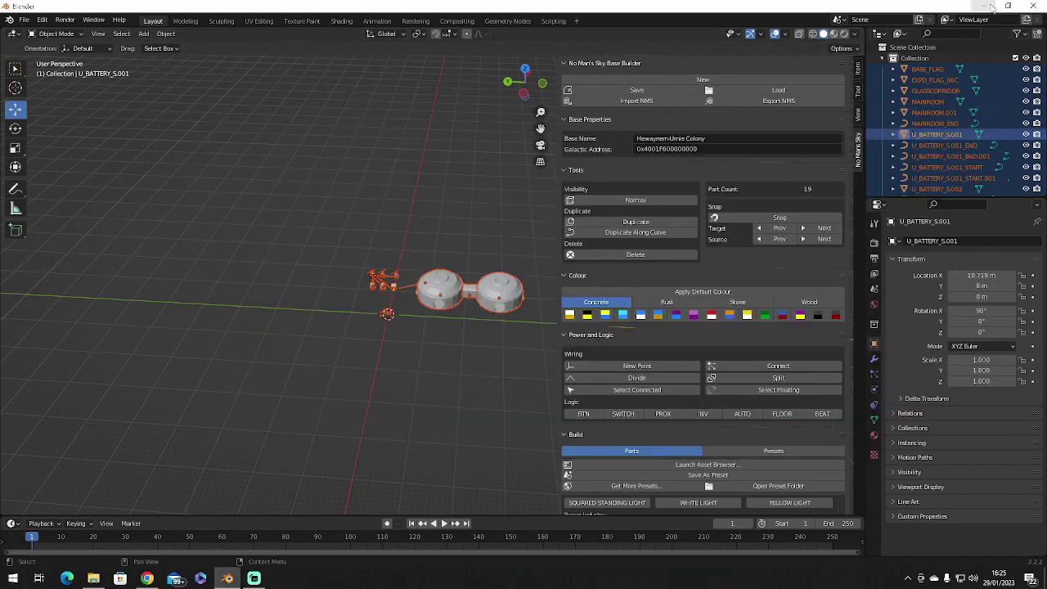
# - Launch No Man's Sky through Steam and load the Normal save located within Hewaynem-Umie Colony
pyautogui.click(1005, 7)
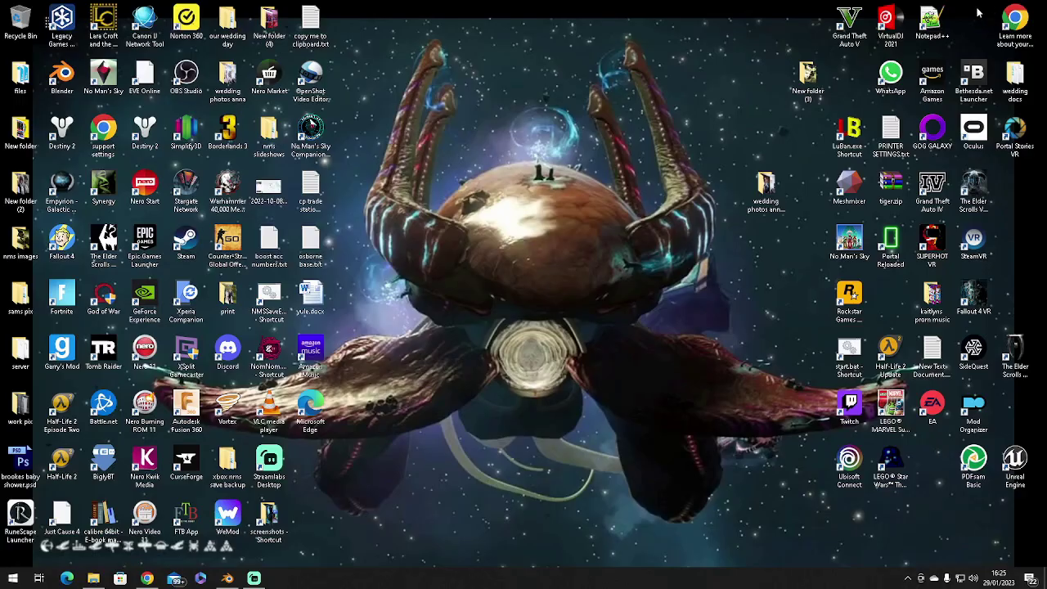
pyautogui.click(908, 579)
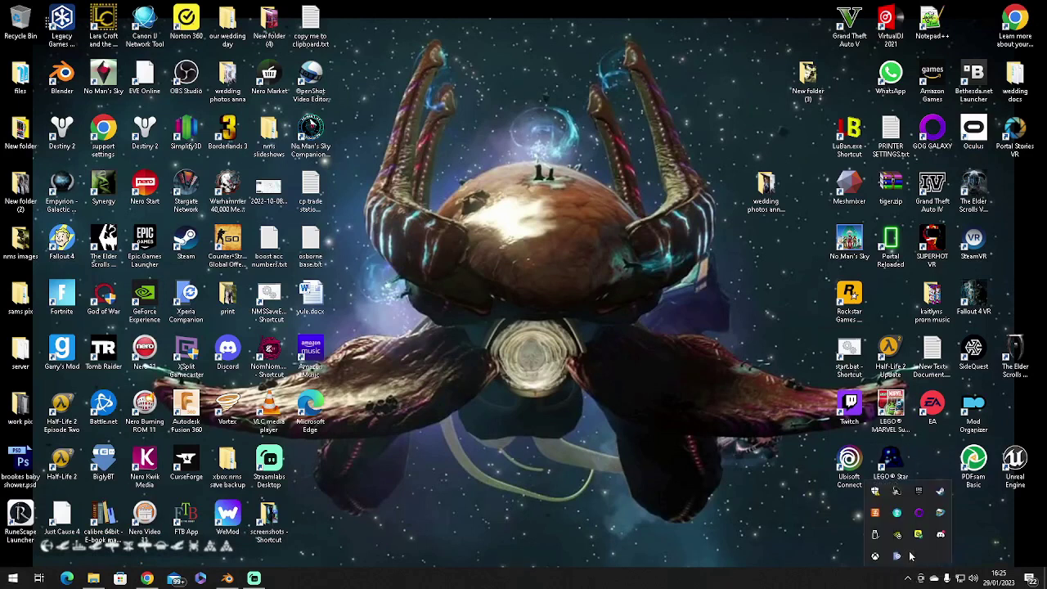
pyautogui.rightClick(940, 491)
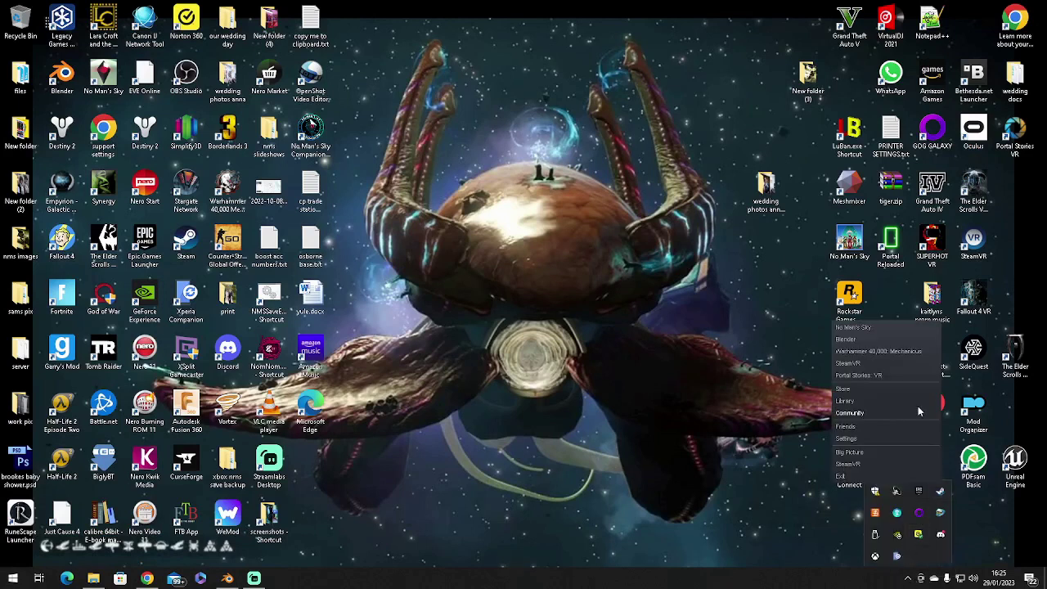
pyautogui.click(851, 328)
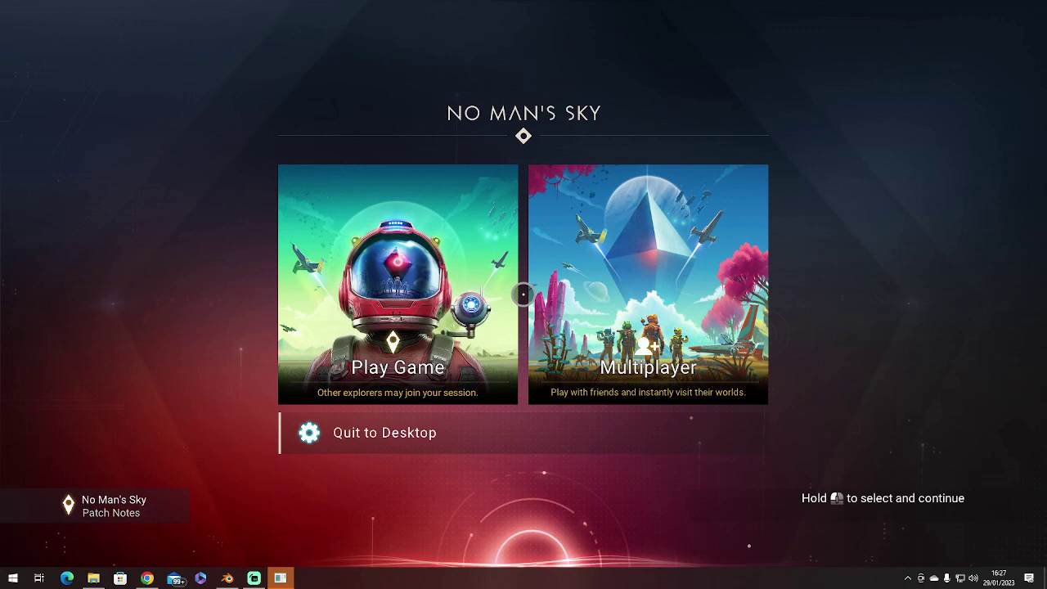
pyautogui.click(398, 327)
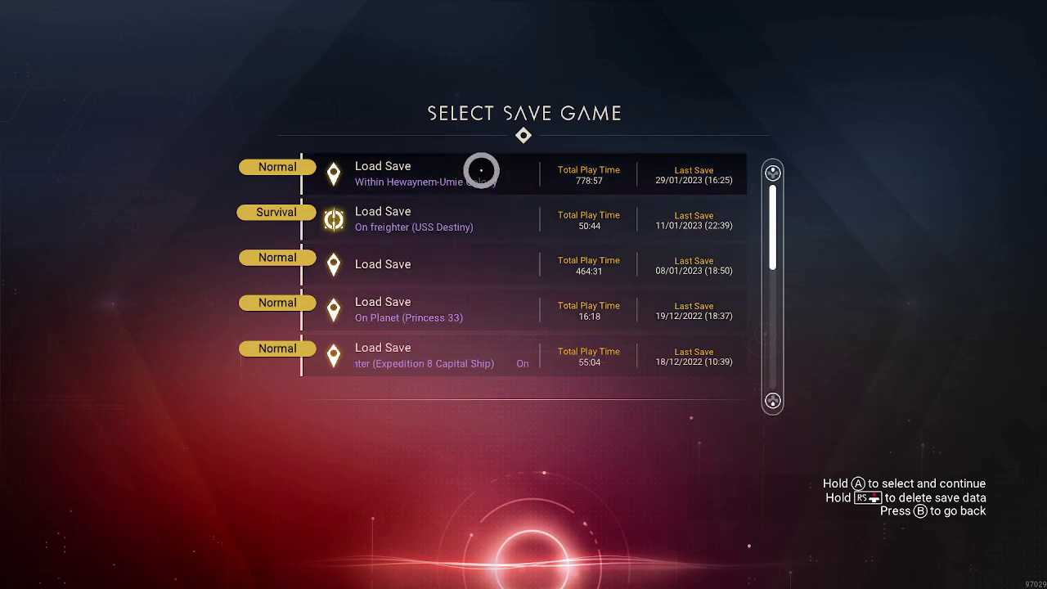
pyautogui.click(533, 170)
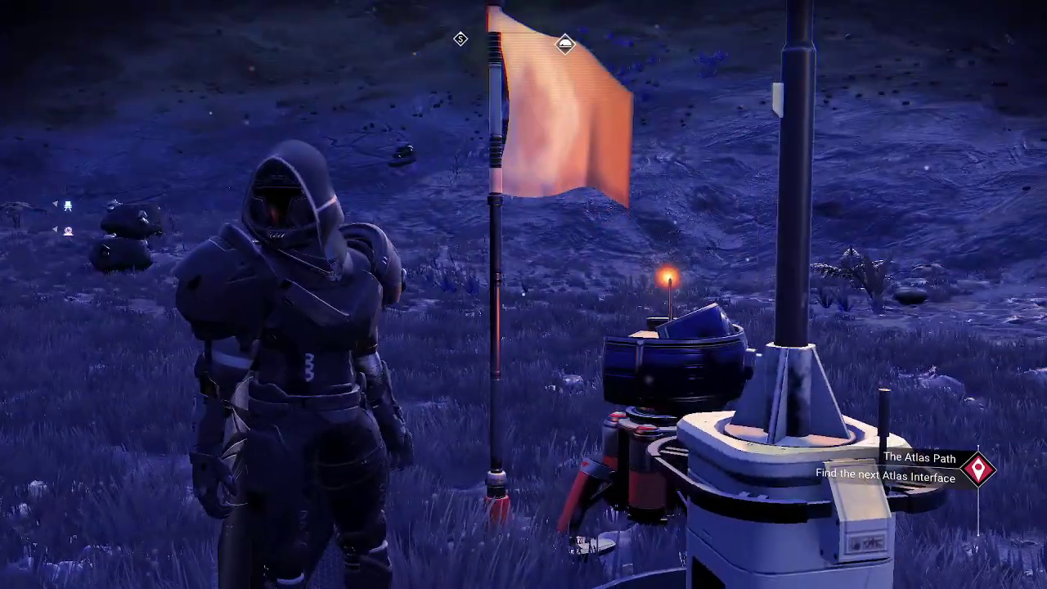
# - Walk around the colony and examine the batteries, solar panels, power lines, and the two cylindrical rooms joined by the glass corridor
pyautogui.press('w')
pyautogui.press('w')
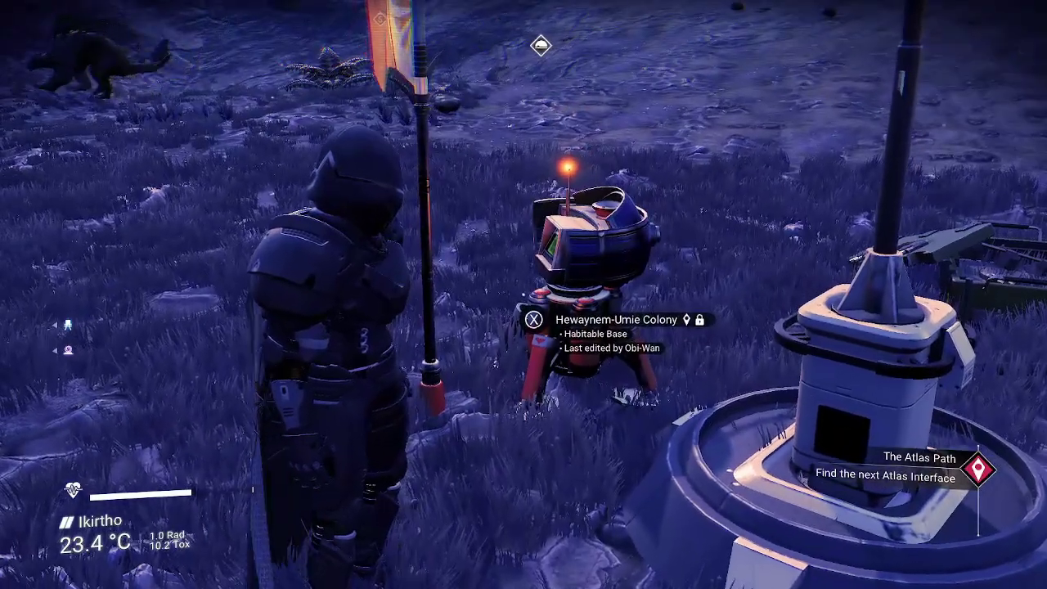
pyautogui.press('w')
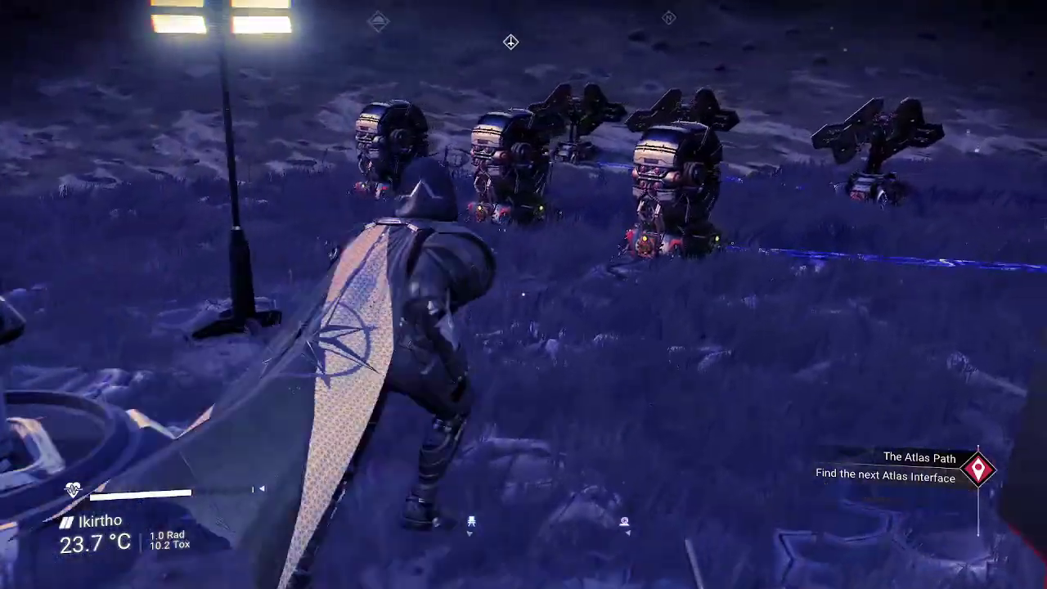
pyautogui.press('w')
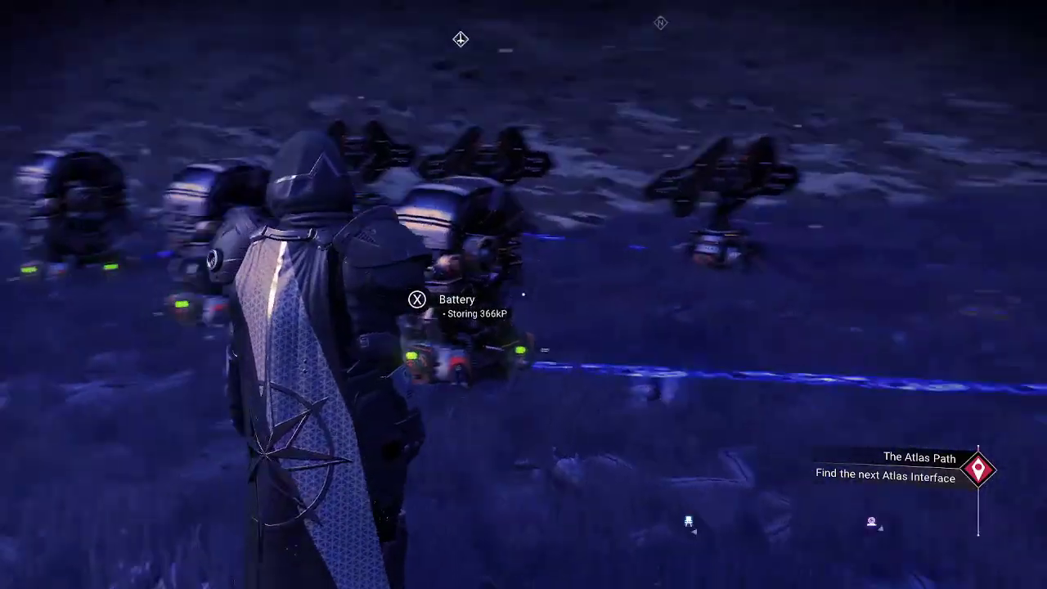
pyautogui.press('w')
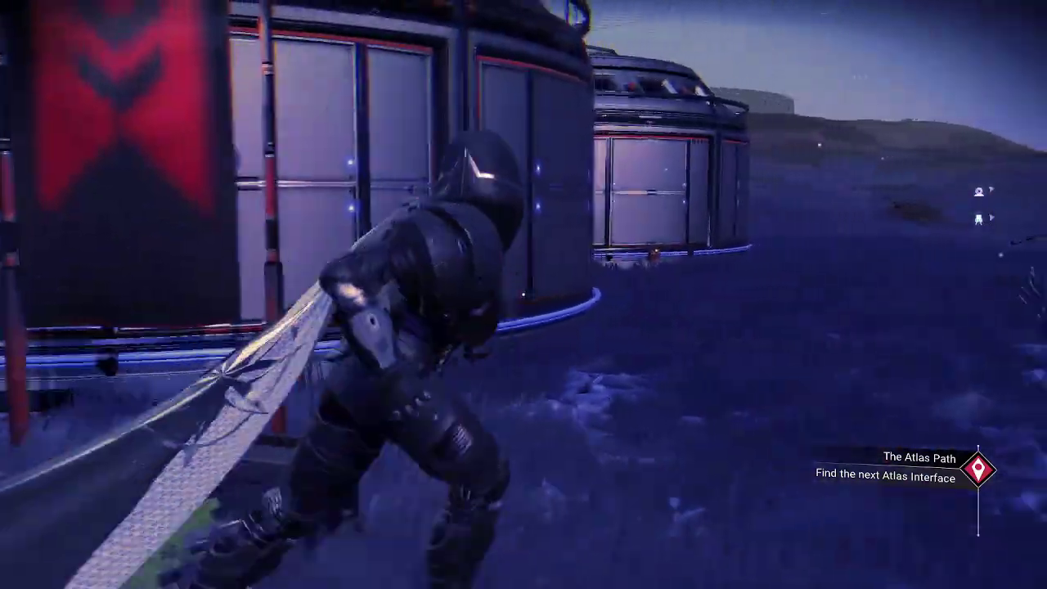
pyautogui.press('w')
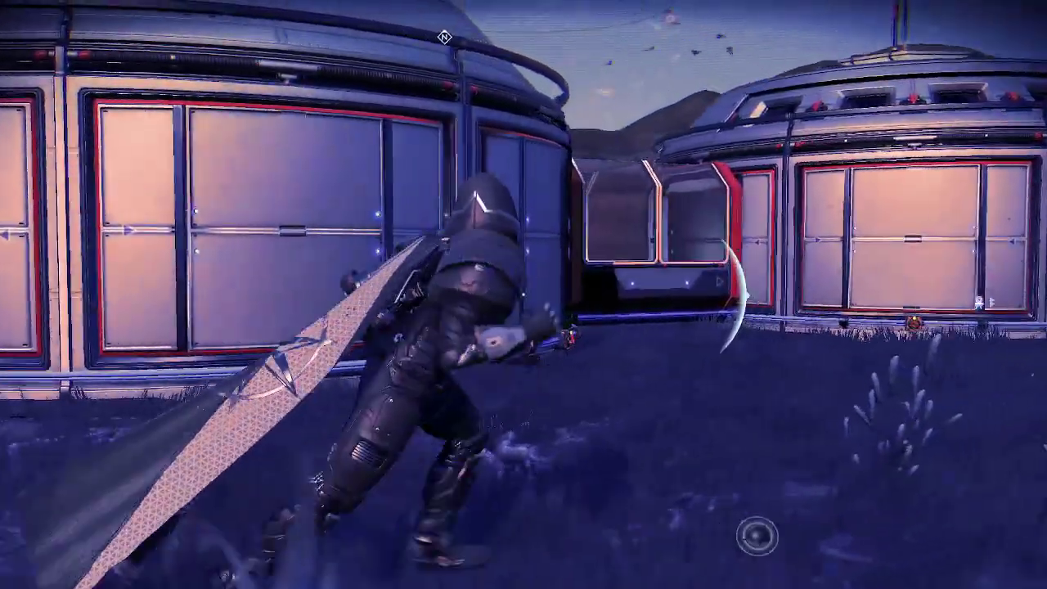
pyautogui.press('w')
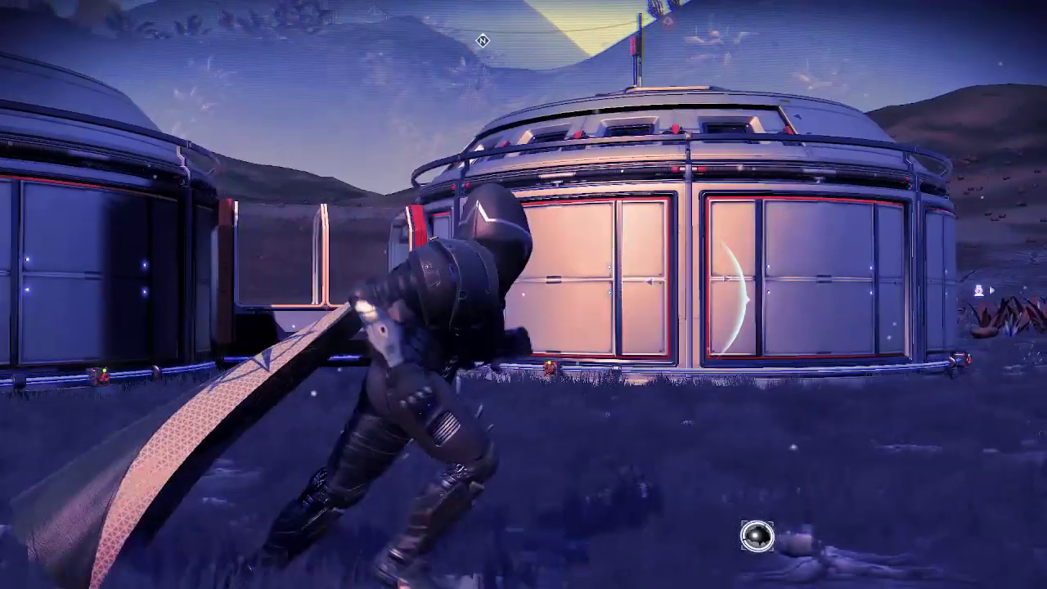
pyautogui.press('w')
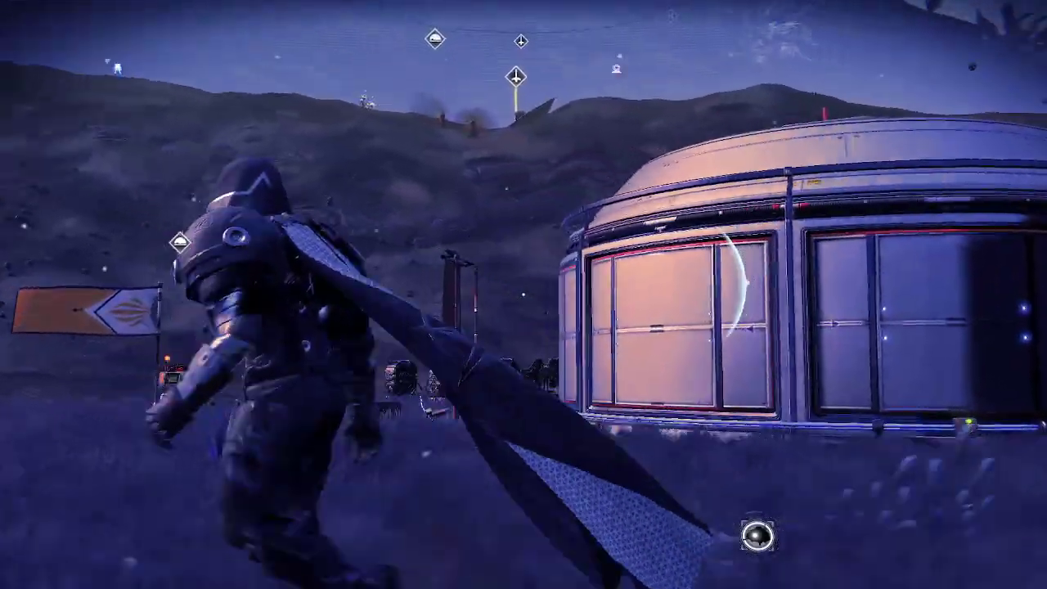
pyautogui.press('w')
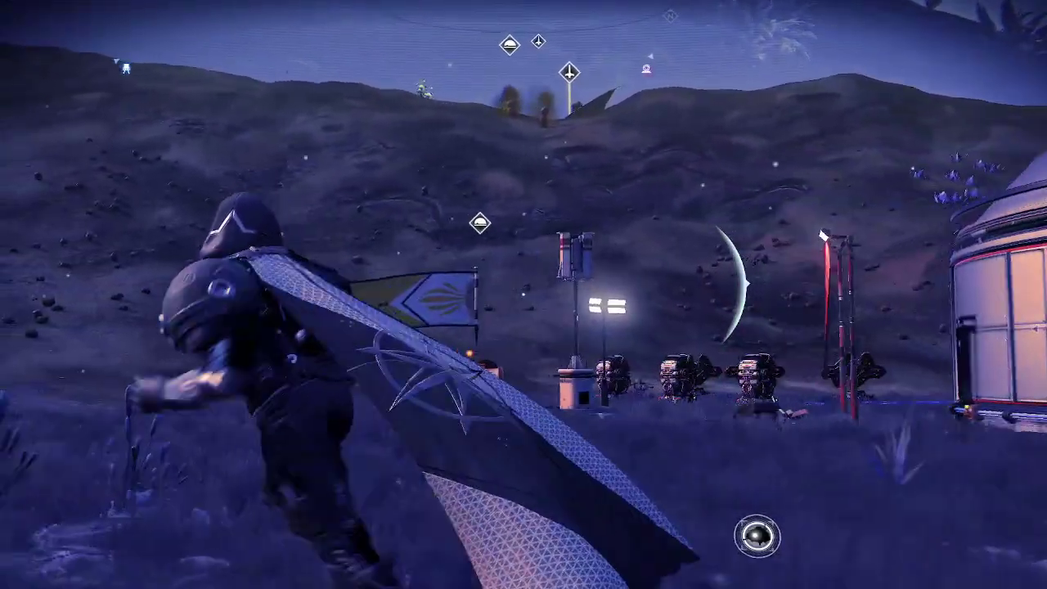
pyautogui.press('w')
pyautogui.press('x')
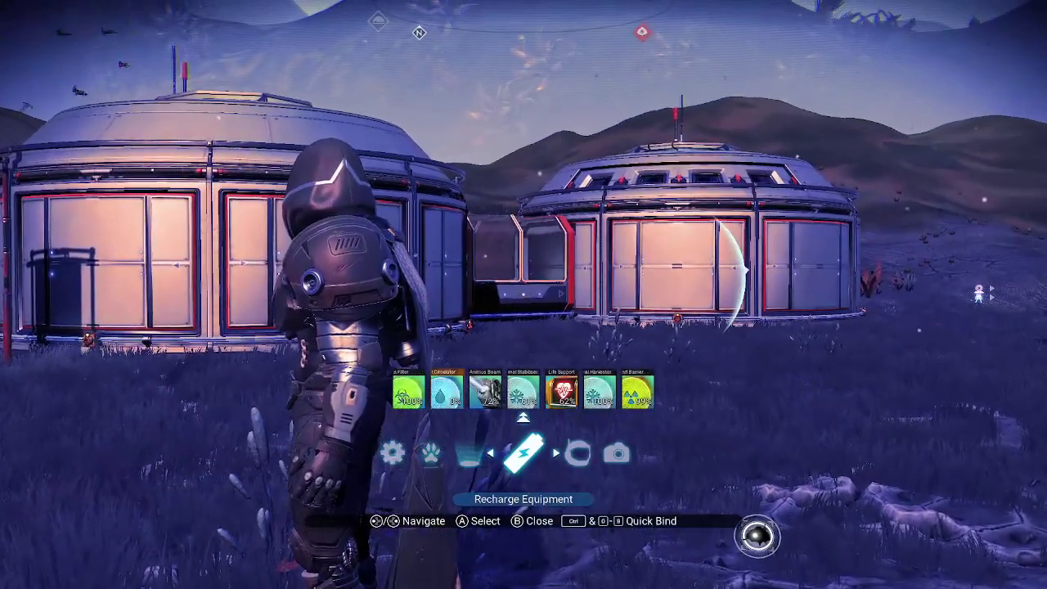
pyautogui.press('Escape')
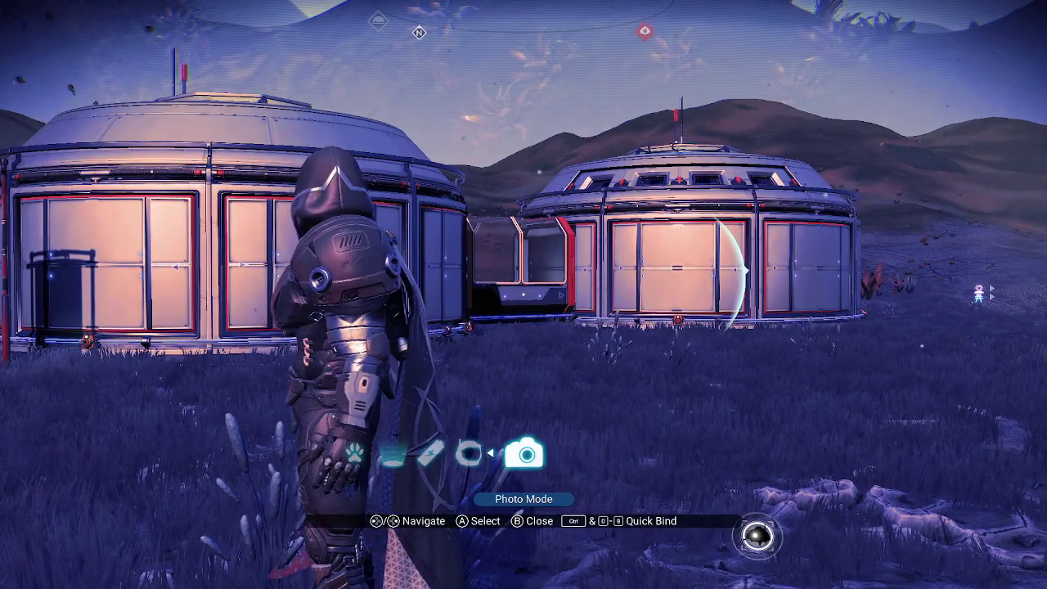
pyautogui.press('e')
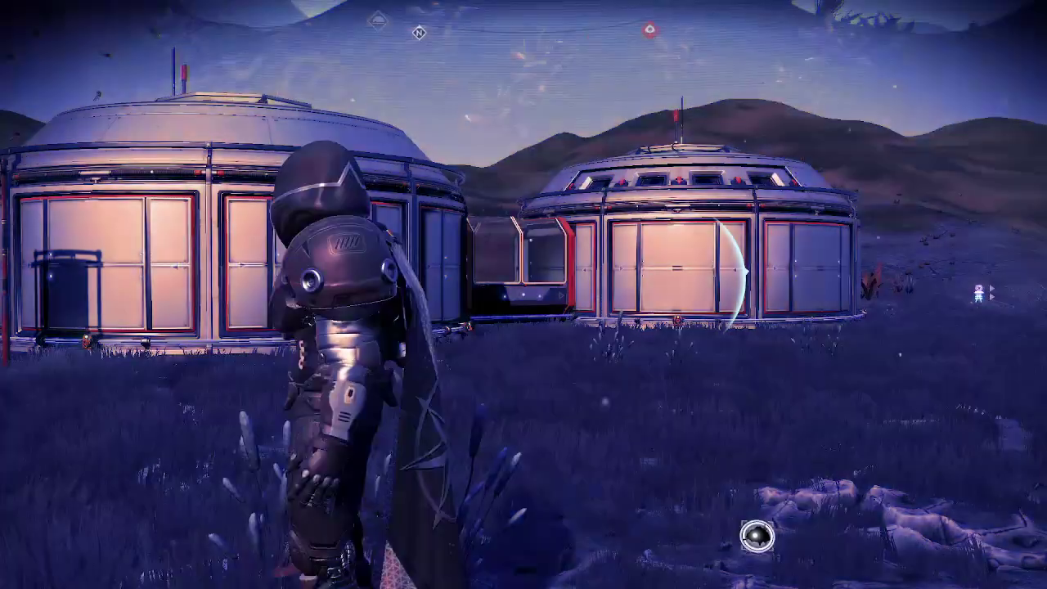
pyautogui.press('w')
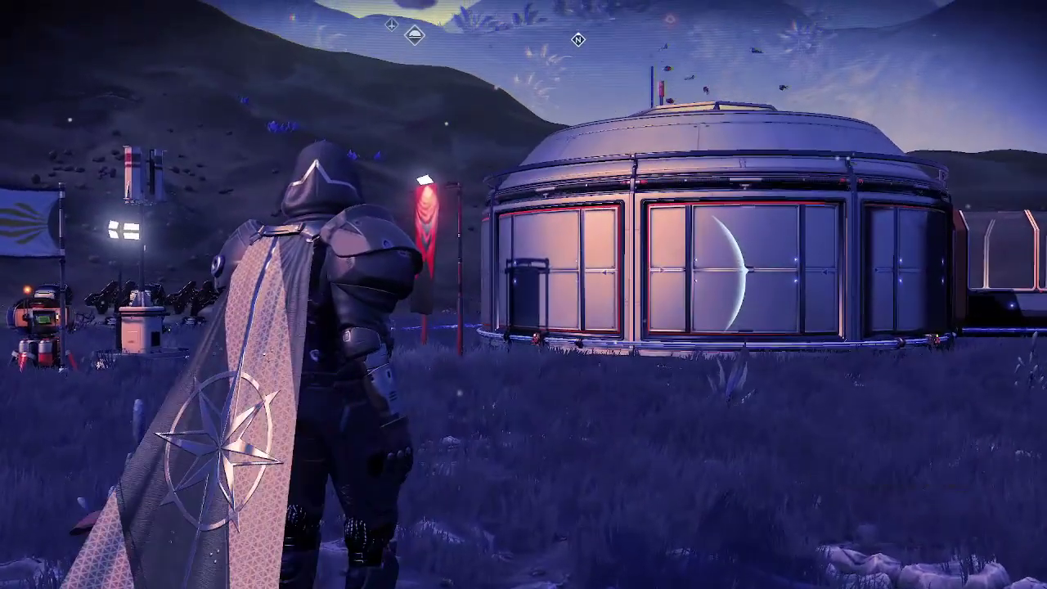
# - Quit No Man's Sky to the desktop, then return to Blender and clear the selection of the base parts
pyautogui.press('Escape')
pyautogui.press('e')
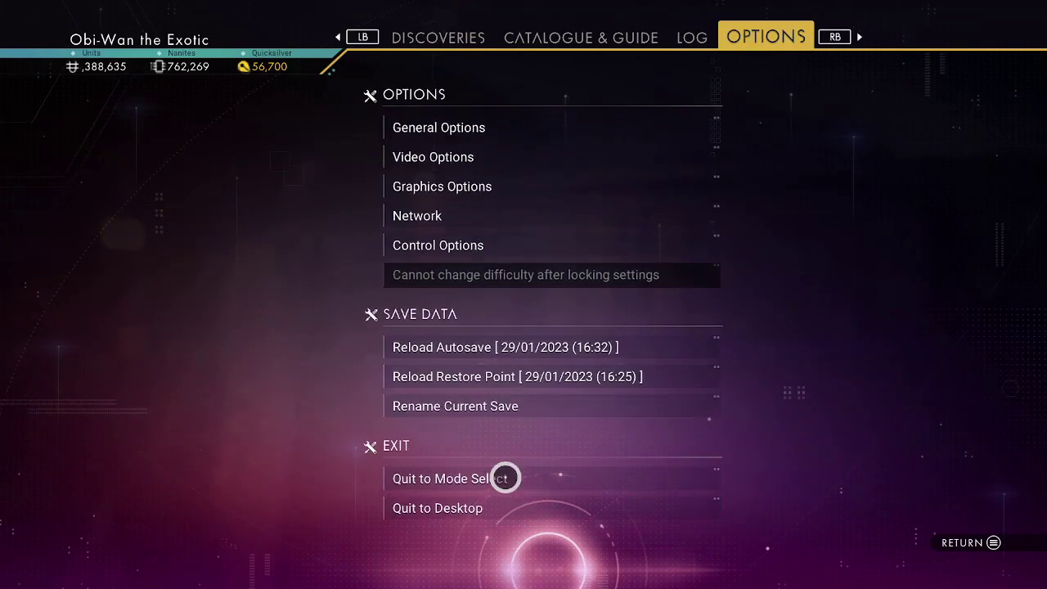
pyautogui.moveTo(503, 505); pyautogui.dragTo(504, 504)
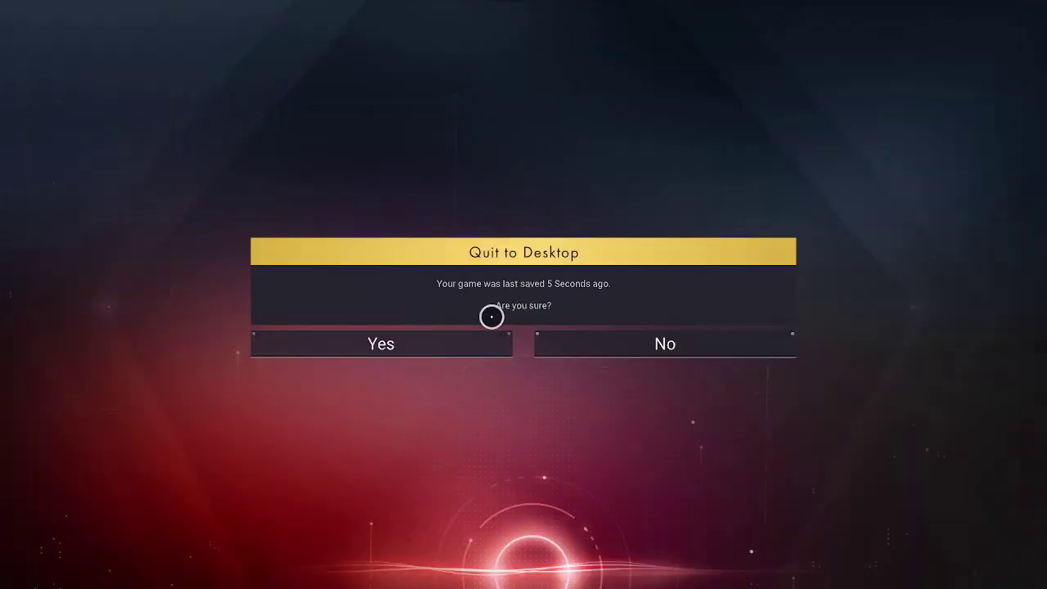
pyautogui.moveTo(459, 361); pyautogui.dragTo(459, 360)
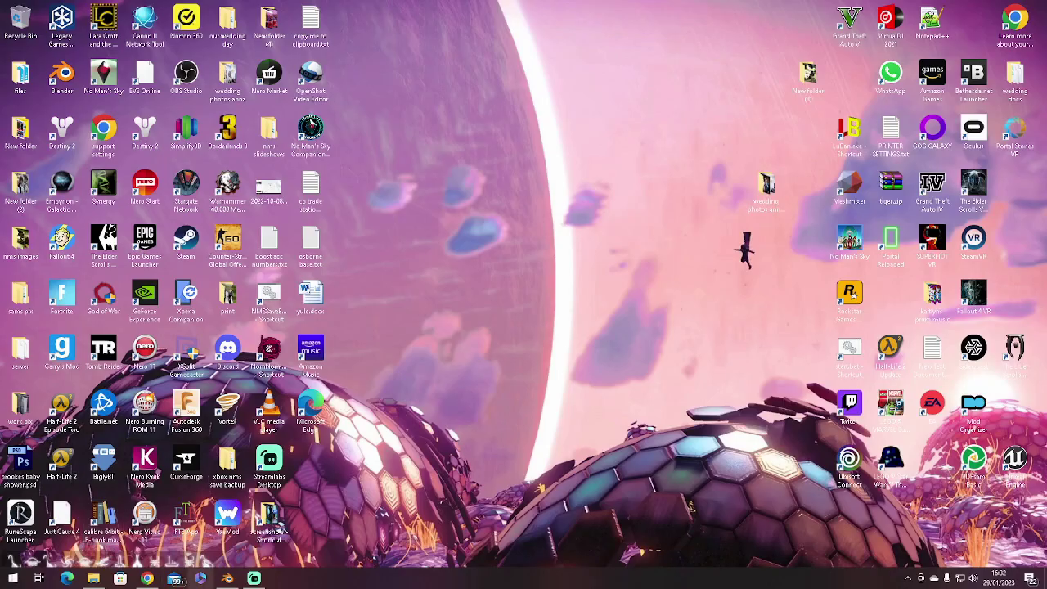
pyautogui.click(228, 579)
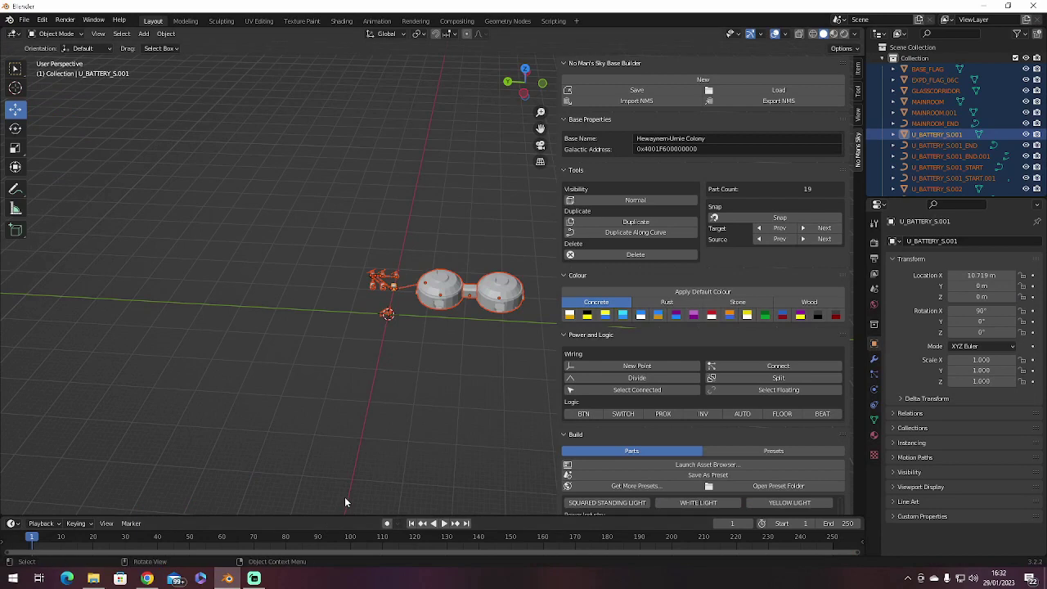
pyautogui.click(437, 365)
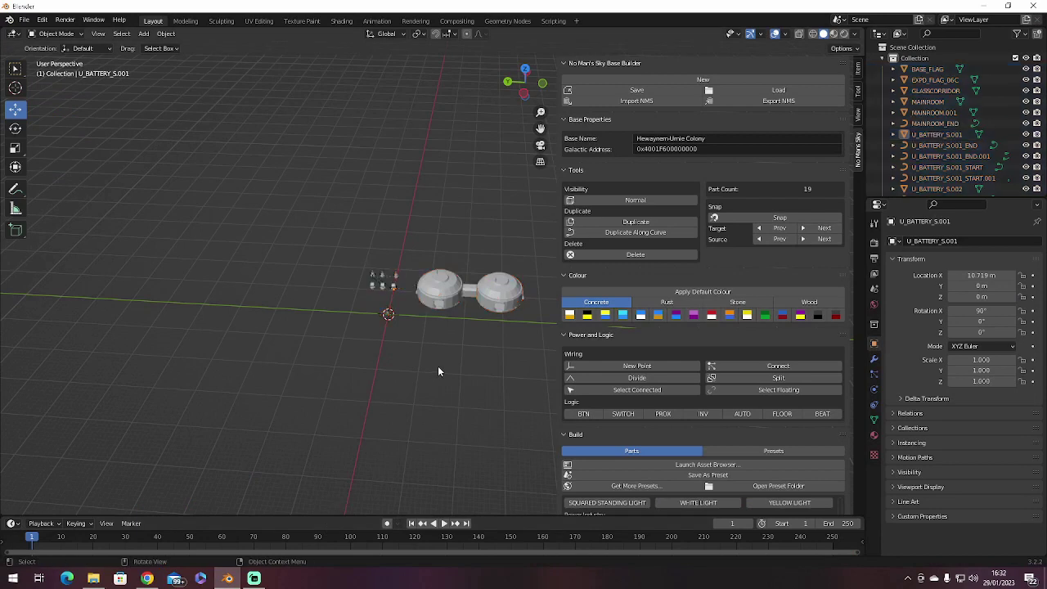
# - Try to scale the second cylindrical room, MAINROOM.001, and clear its selection
pyautogui.click(502, 296)
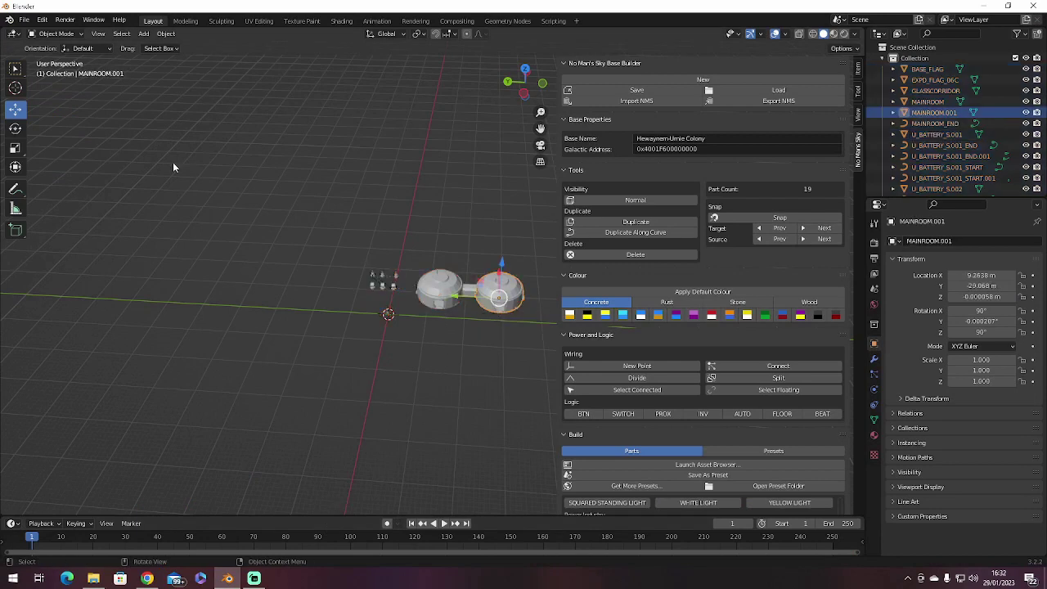
pyautogui.click(15, 148)
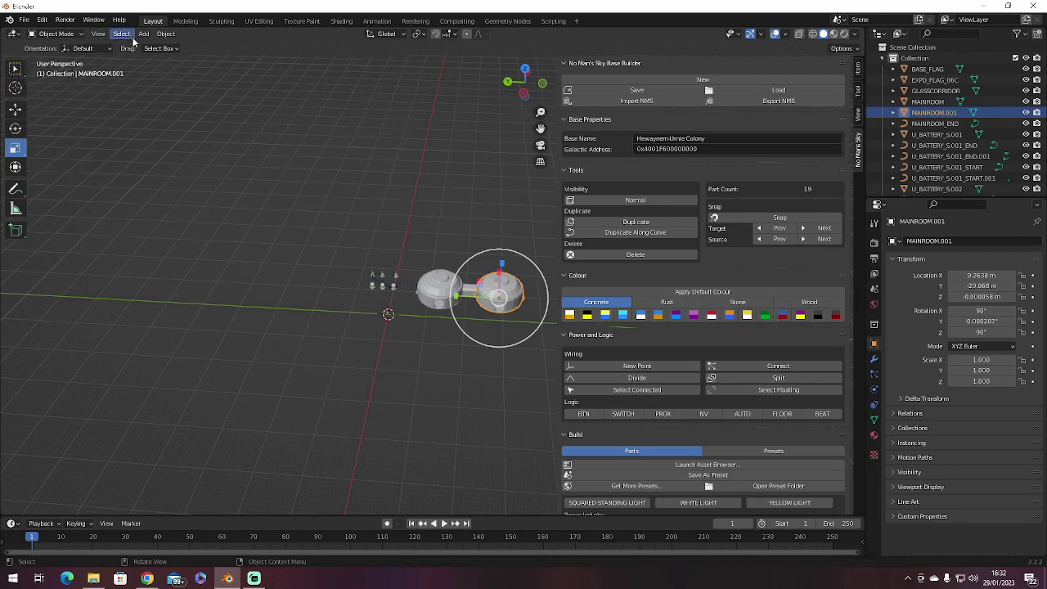
pyautogui.click(161, 34)
pyautogui.moveTo(244, 48)
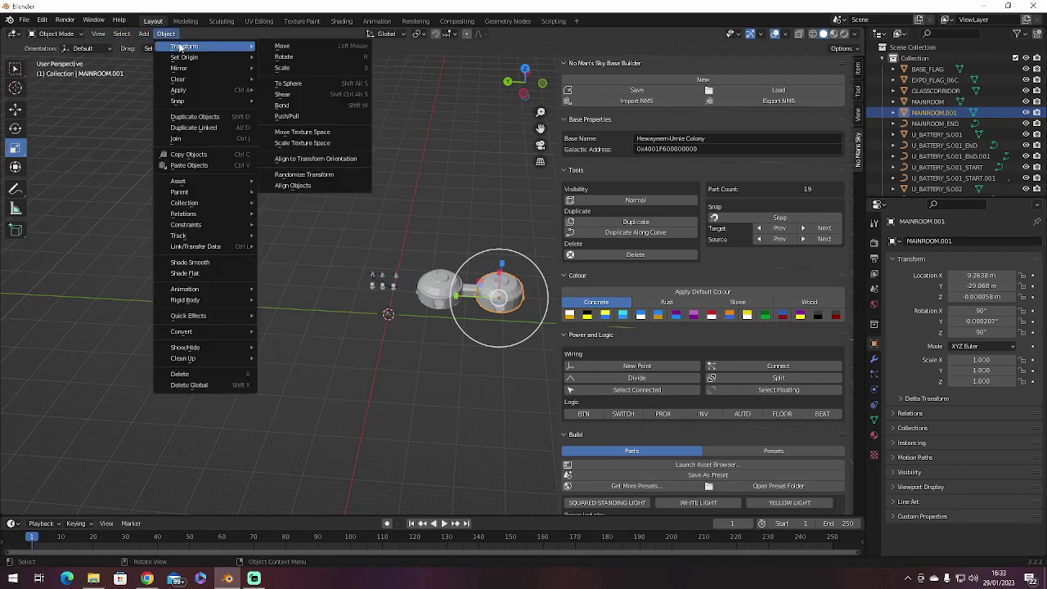
pyautogui.click(304, 67)
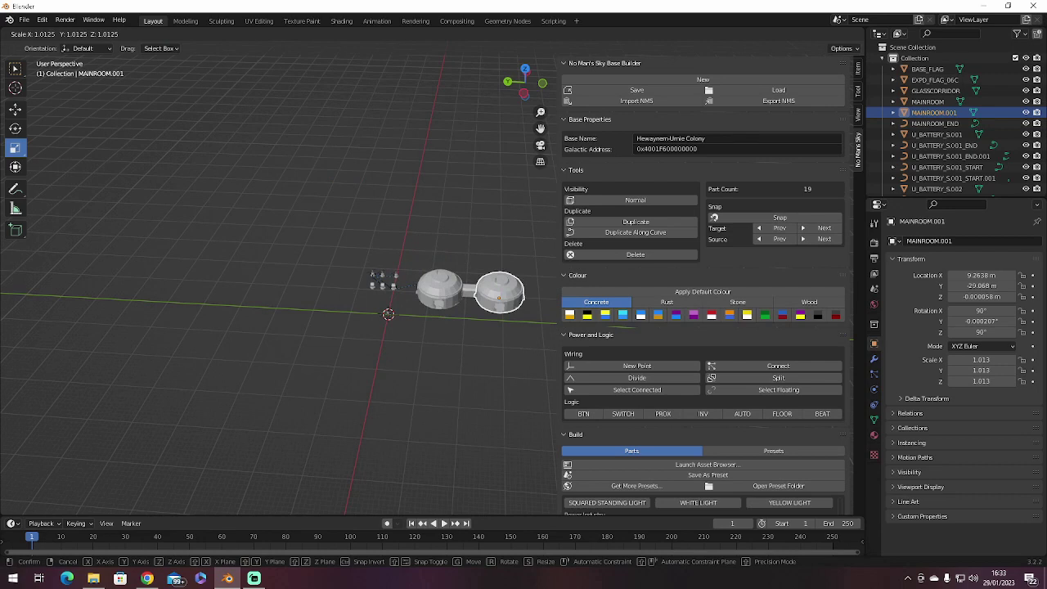
pyautogui.press('Escape')
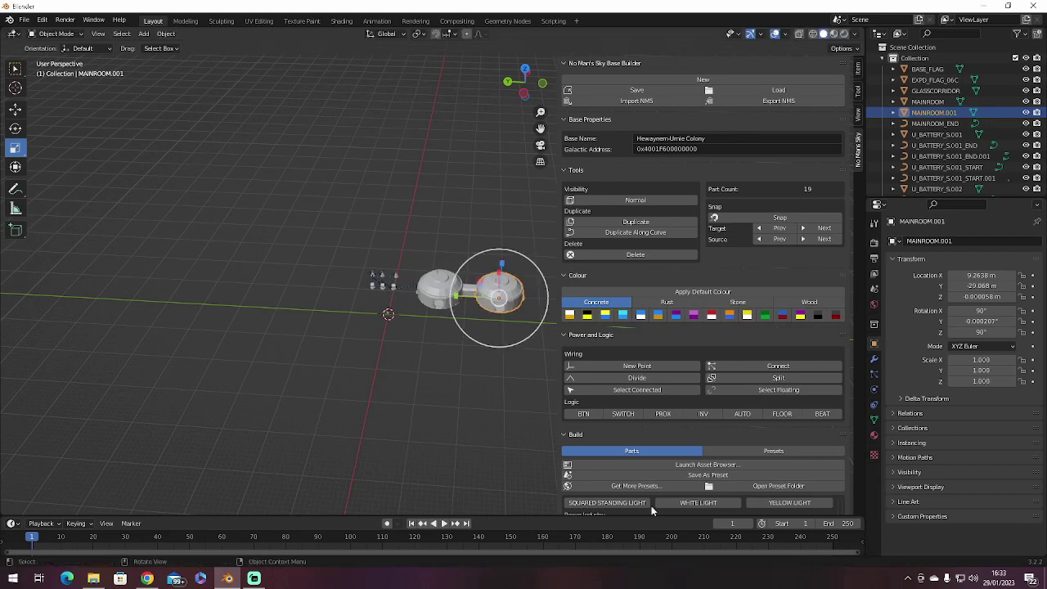
pyautogui.click(457, 466)
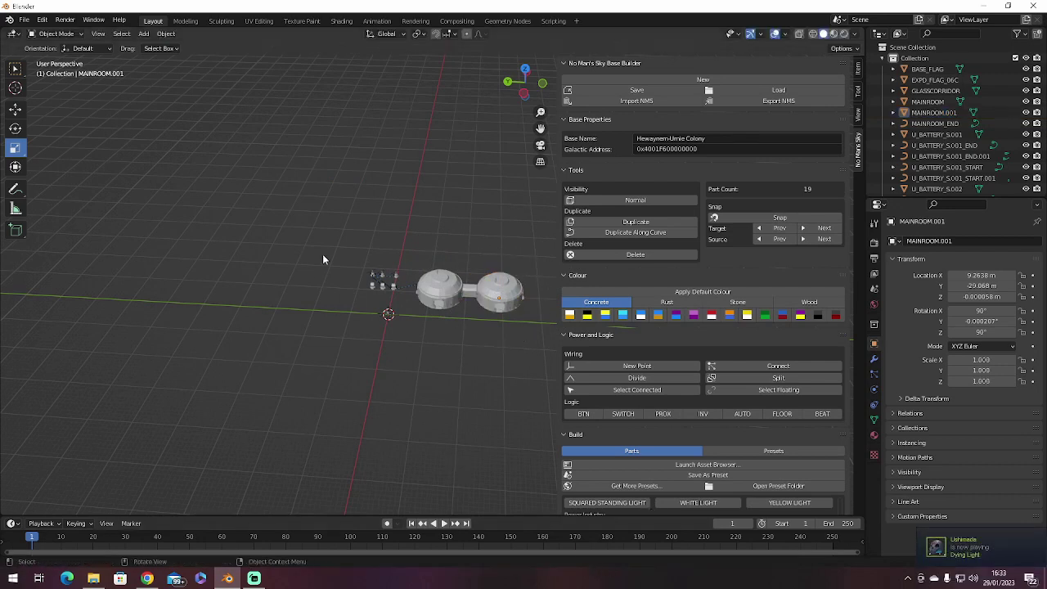
# - Open G131 community planet base.blend from Documents without saving the current scene, and examine its sign, towers and linked rooms from several angles
pyautogui.click(25, 20)
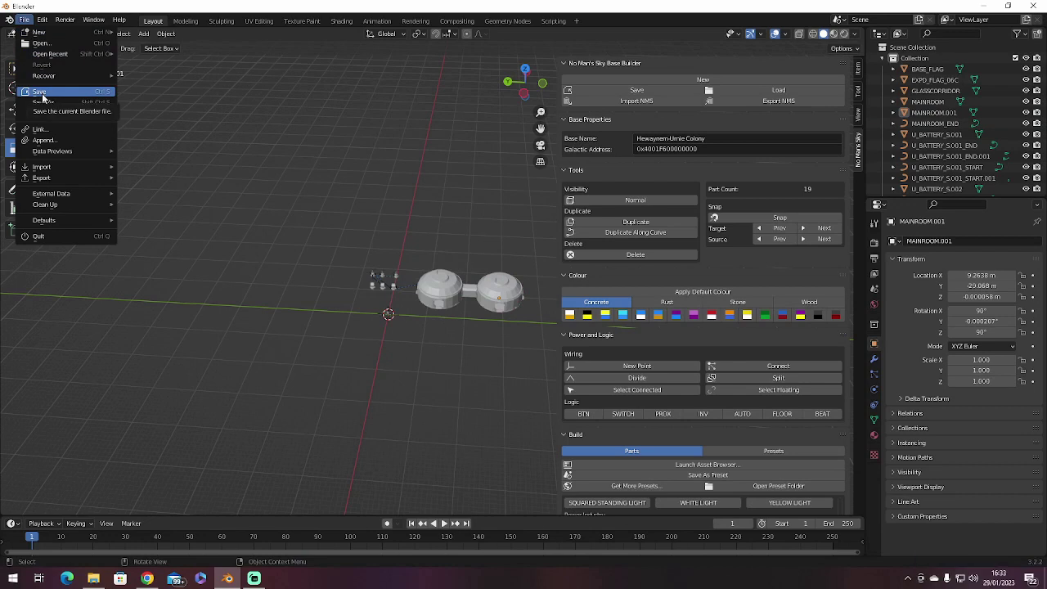
pyautogui.click(39, 44)
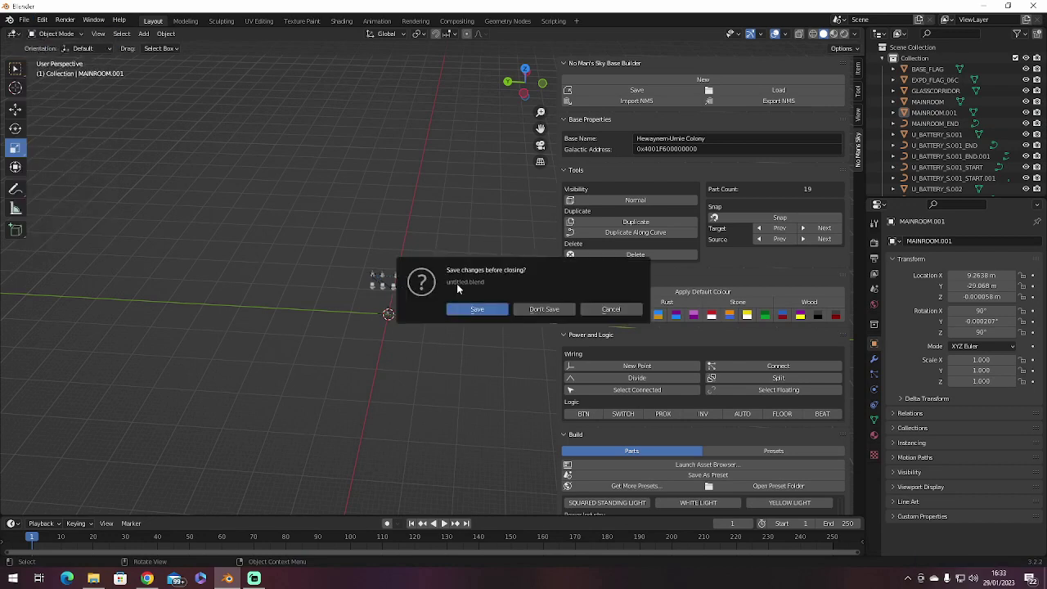
pyautogui.click(544, 309)
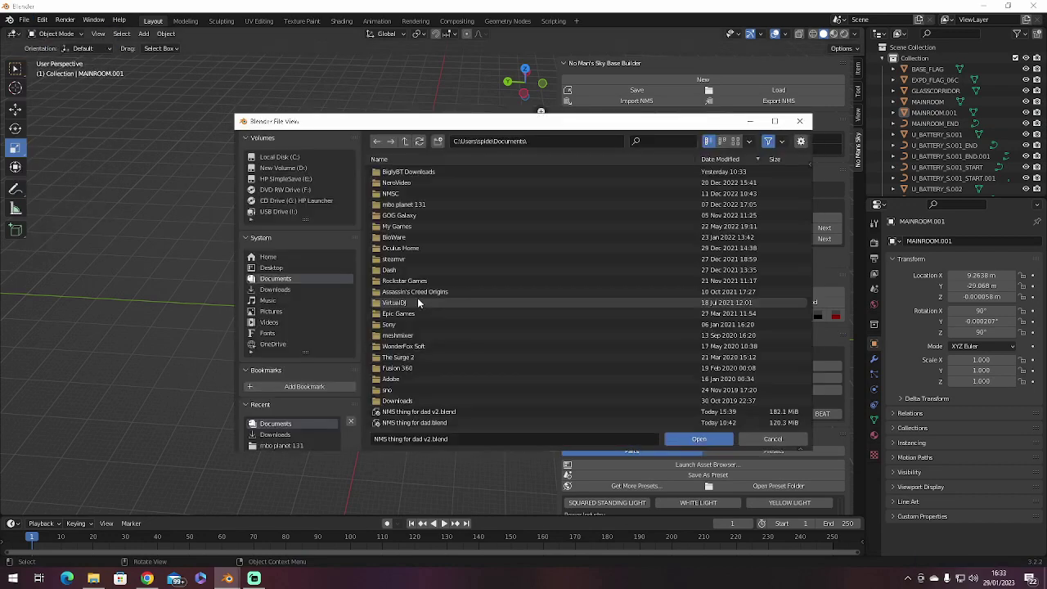
pyautogui.scroll(-4, 442, 335)
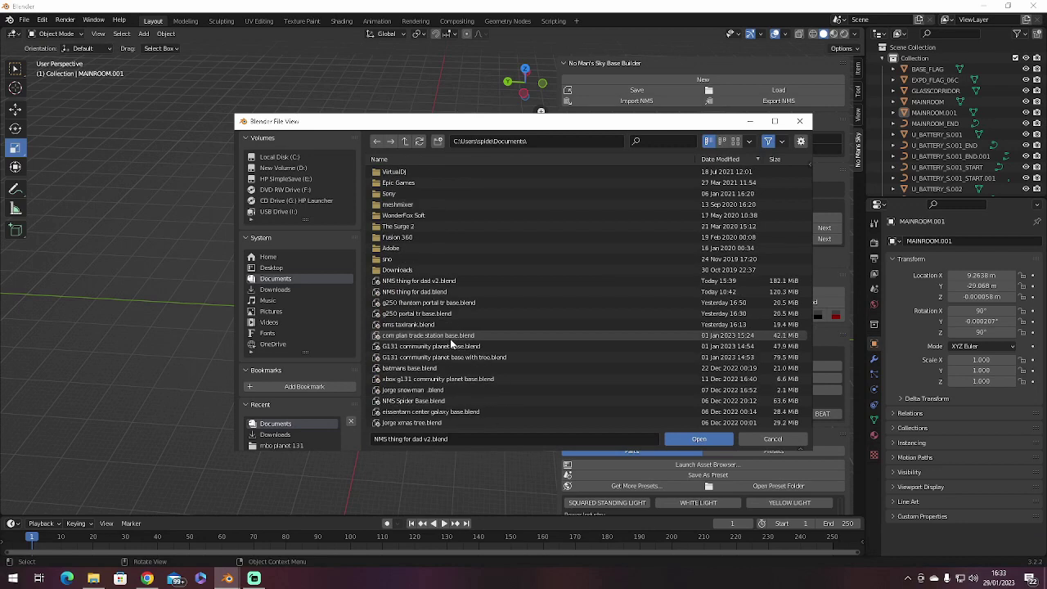
pyautogui.click(425, 350)
pyautogui.click(687, 438)
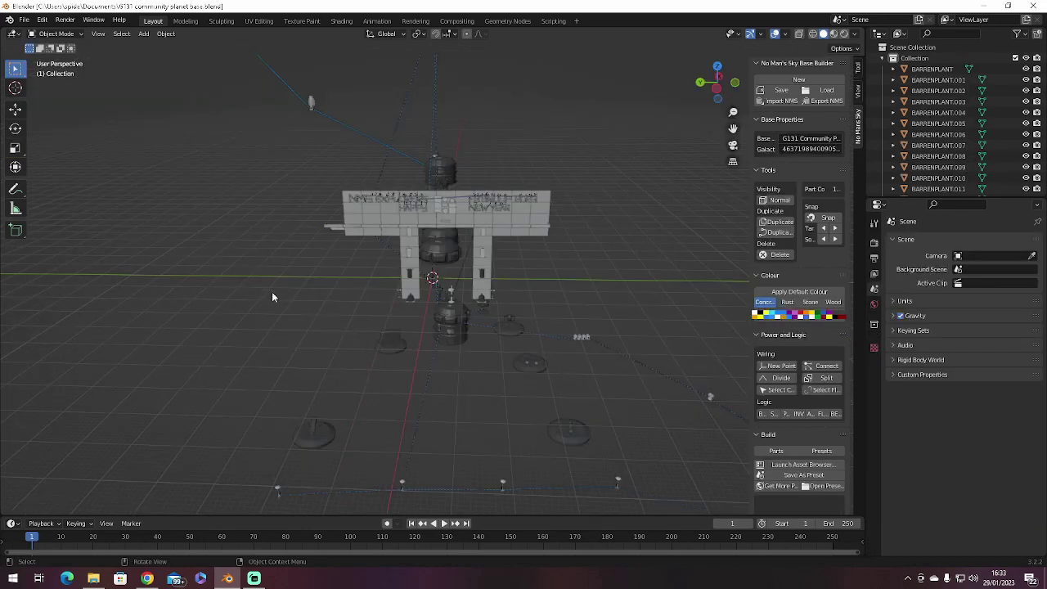
pyautogui.moveTo(263, 292); pyautogui.dragTo(187, 300, button='middle')
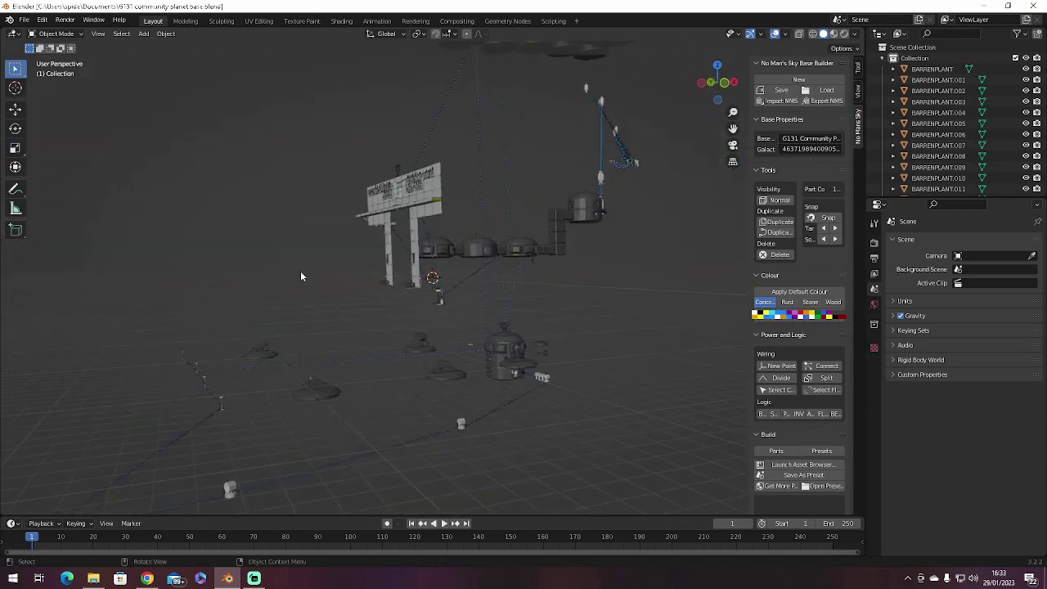
pyautogui.moveTo(181, 266); pyautogui.dragTo(179, 297, button='middle')
pyautogui.scroll(-4, 179, 297)
pyautogui.scroll(2, 179, 298)
pyautogui.scroll(6, 179, 297)
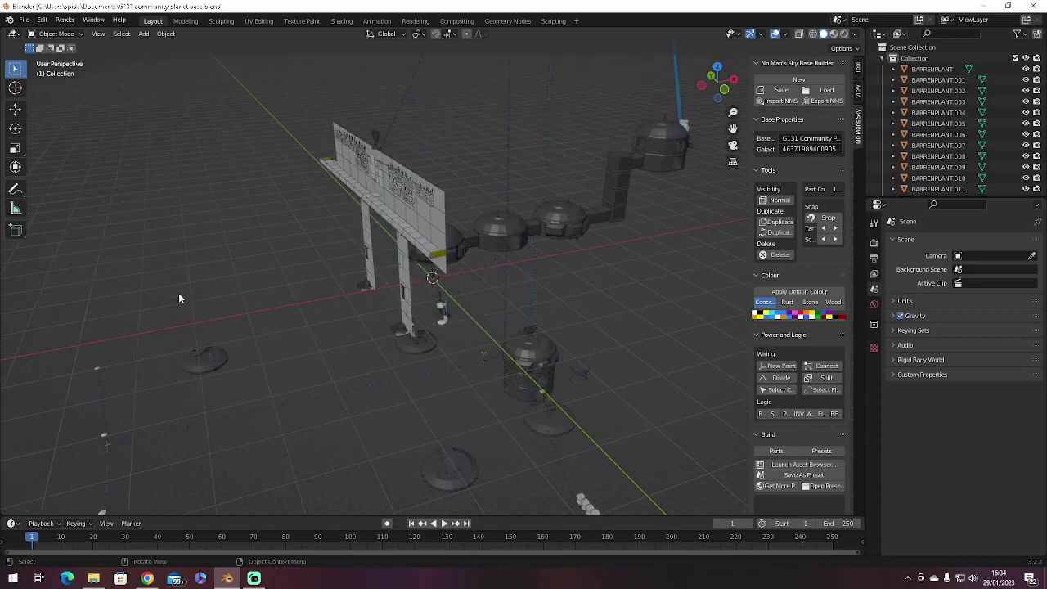
pyautogui.moveTo(214, 330); pyautogui.dragTo(300, 319, button='middle')
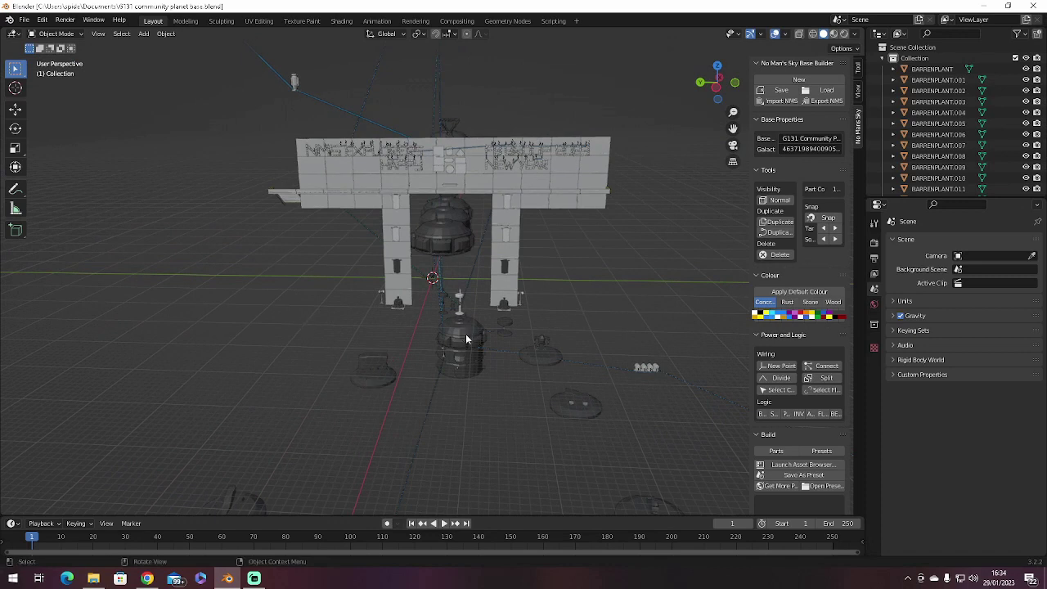
# - Apply a yellow colour swatch to the wall panel at the end of the sign's lowest row, and undo the colour change
pyautogui.click(599, 206)
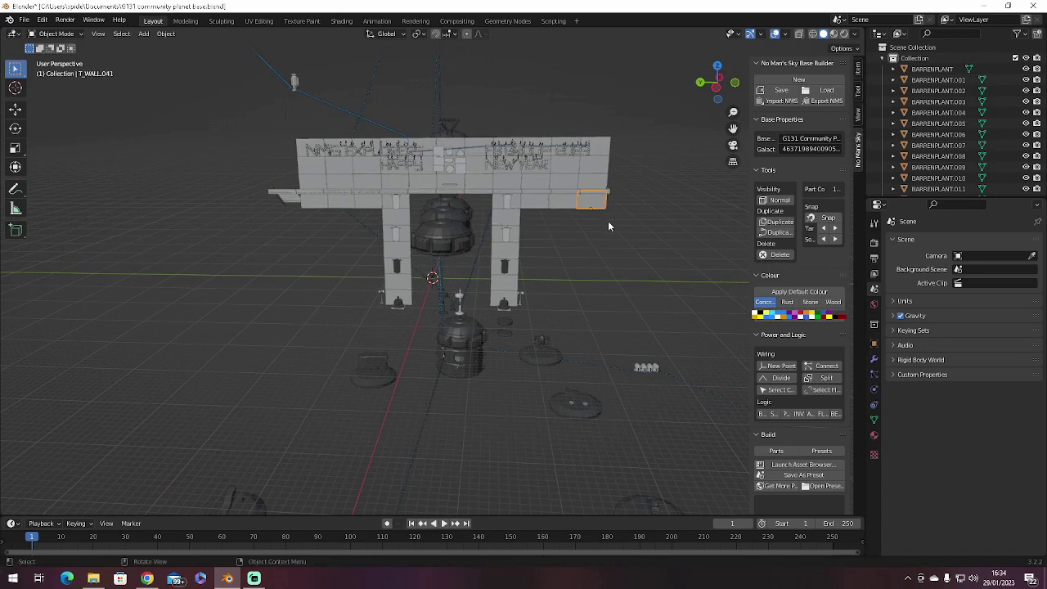
pyautogui.click(817, 316)
pyautogui.click(42, 19)
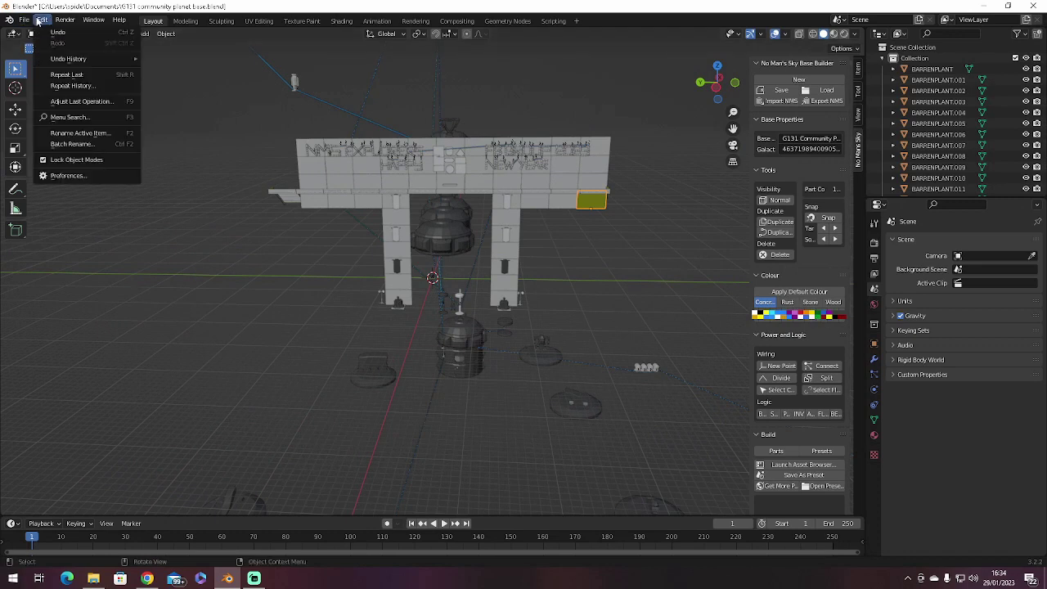
pyautogui.click(57, 32)
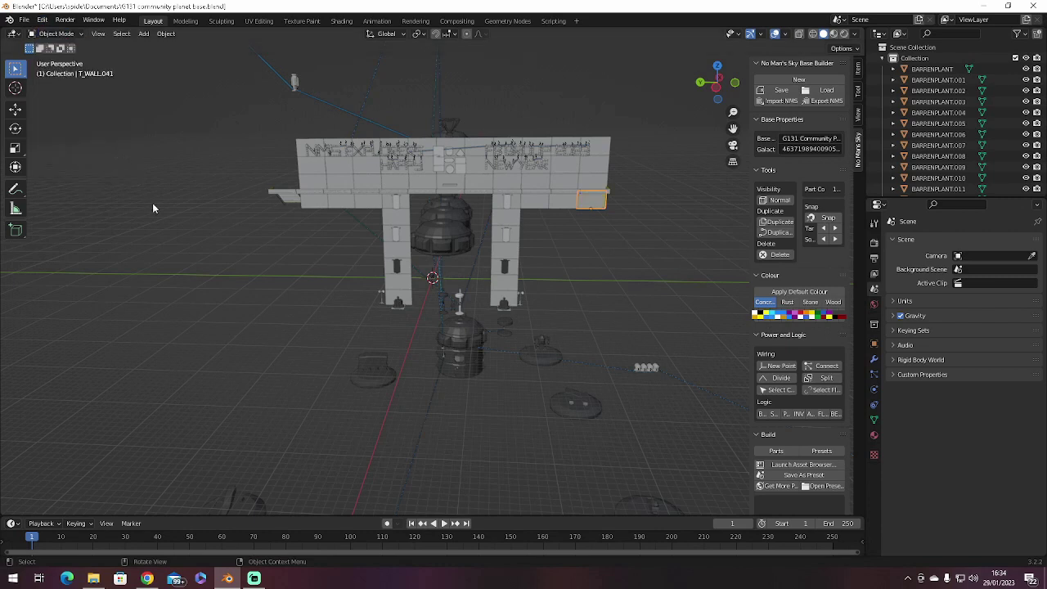
# - Open phantom base v2.blend from Documents without saving the changes to the community planet base
pyautogui.click(25, 19)
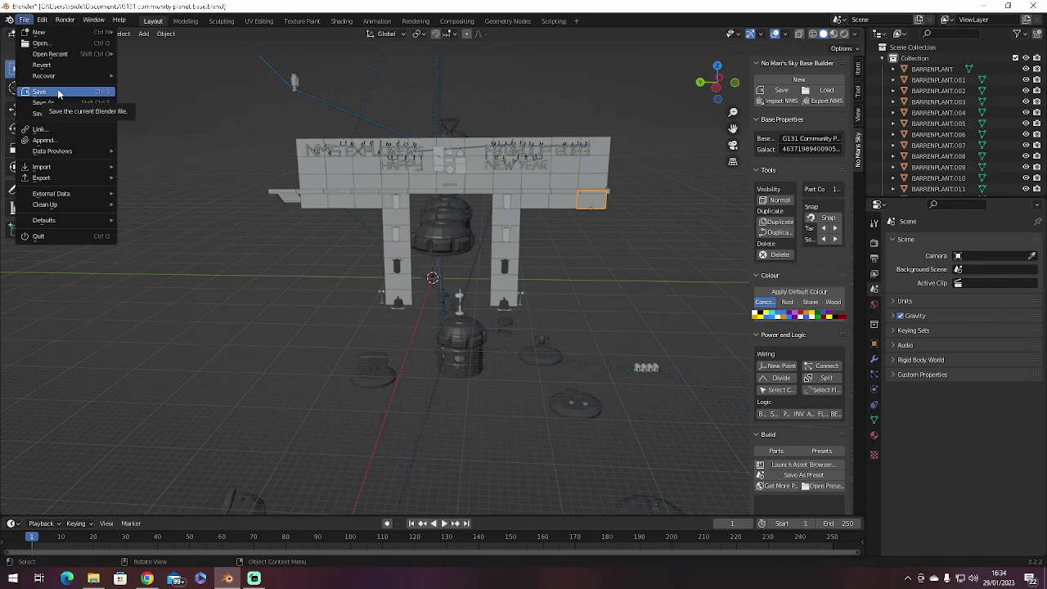
pyautogui.click(54, 44)
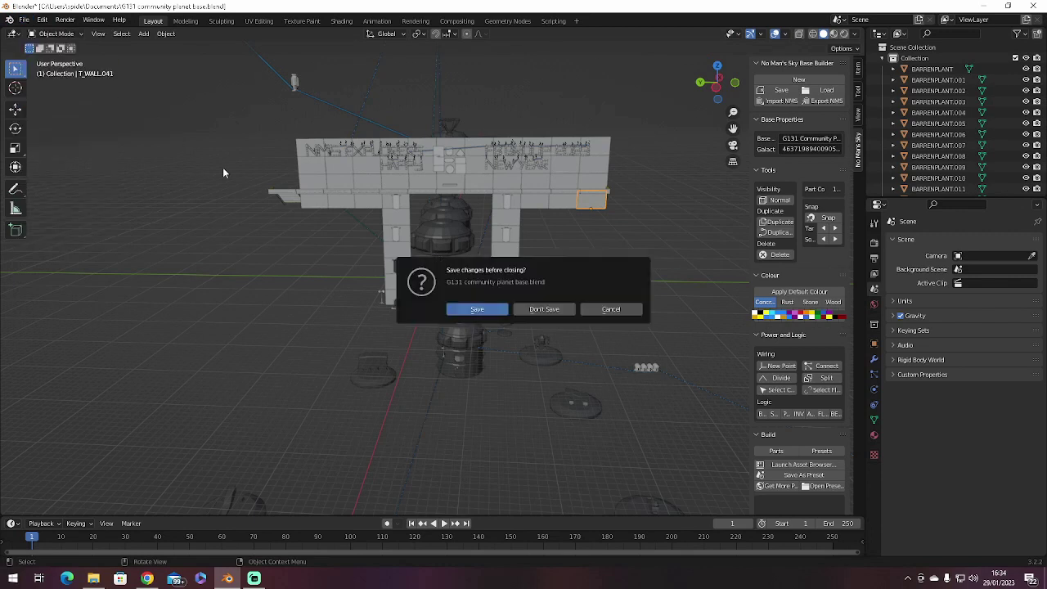
pyautogui.click(536, 308)
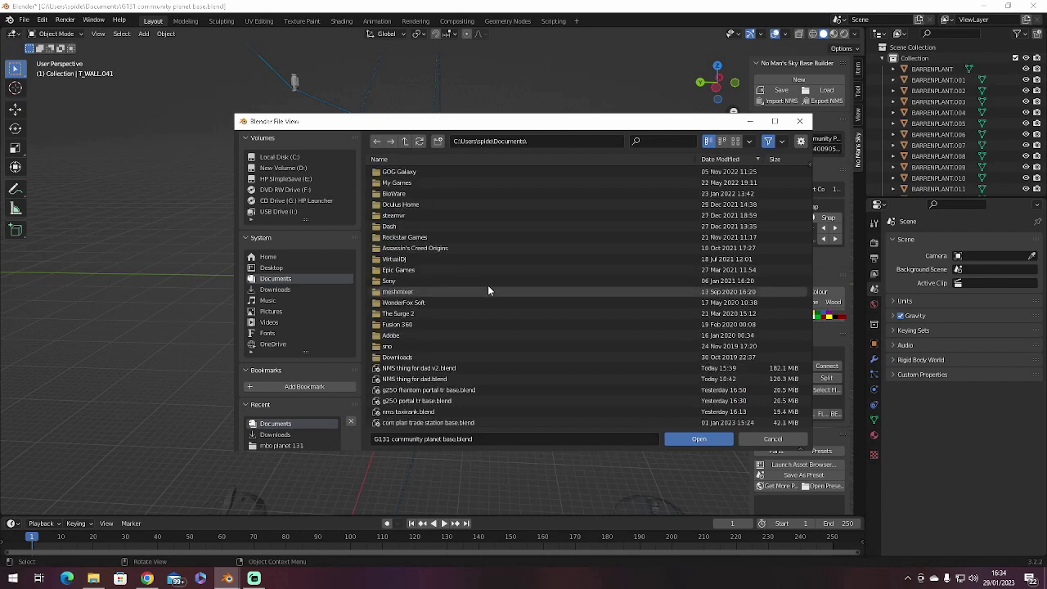
pyautogui.scroll(-5, 488, 291)
pyautogui.scroll(-1, 487, 286)
pyautogui.click(413, 379)
pyautogui.click(691, 440)
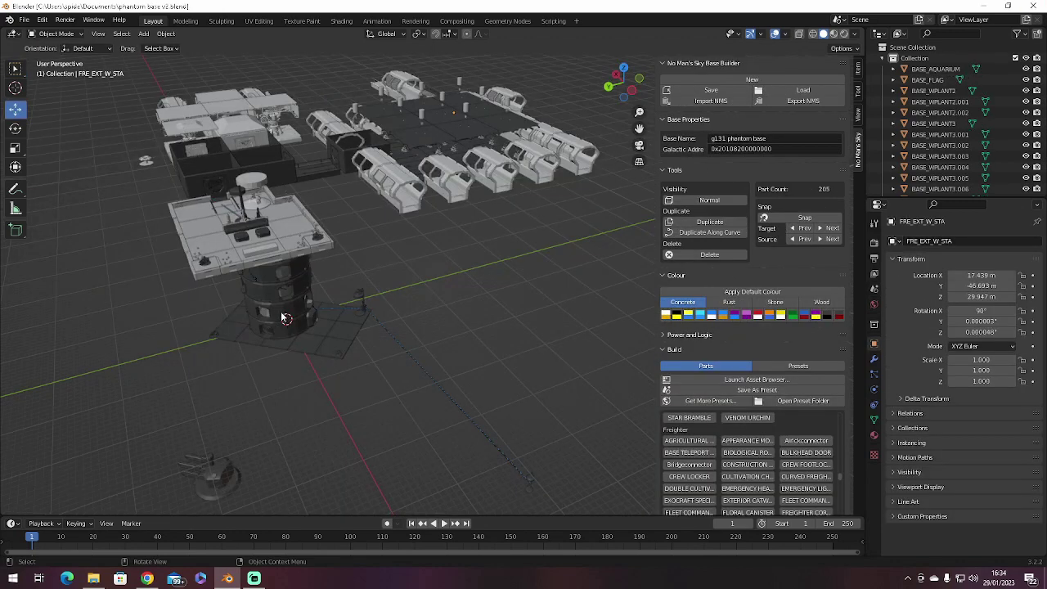
# - Examine the phantom base's overall layout, including the tower, landing platform, dark open rooms and corridors surrounding the large floor
pyautogui.scroll(-4, 280, 315)
pyautogui.scroll(1, 280, 317)
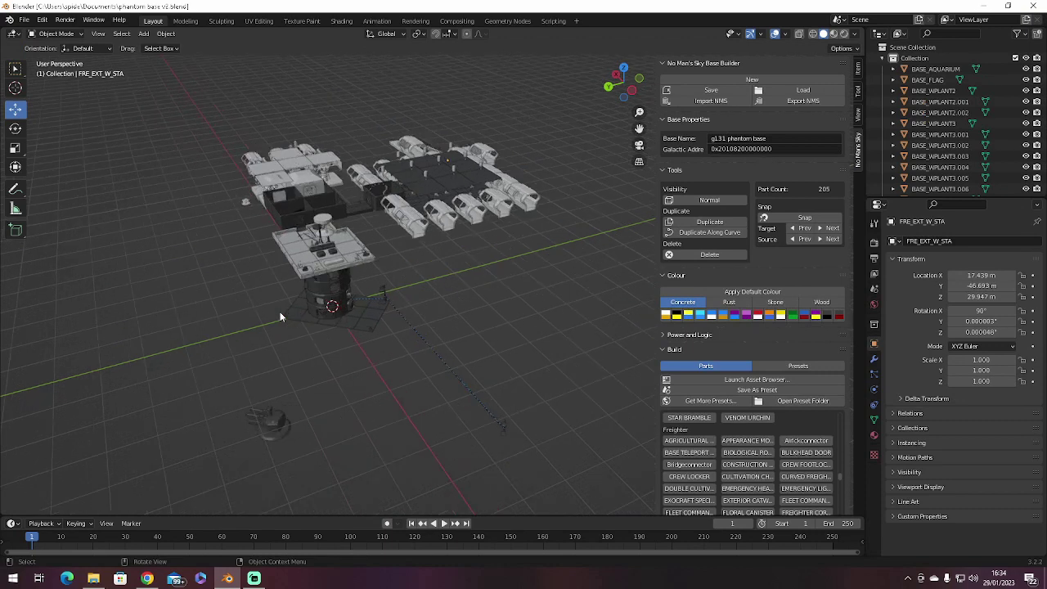
pyautogui.scroll(1, 279, 317)
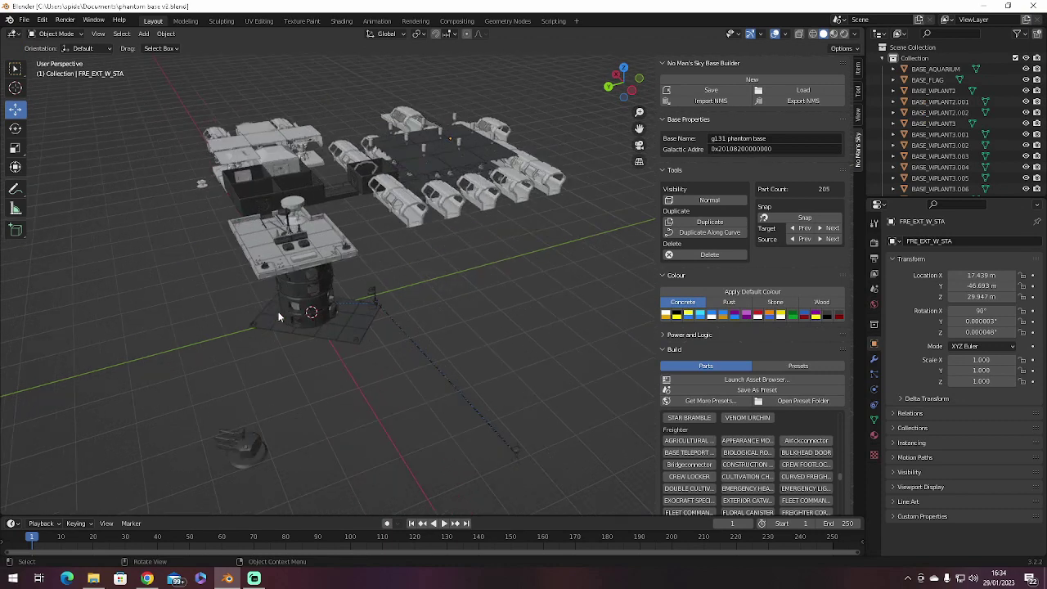
pyautogui.moveTo(231, 301); pyautogui.dragTo(363, 300, button='middle')
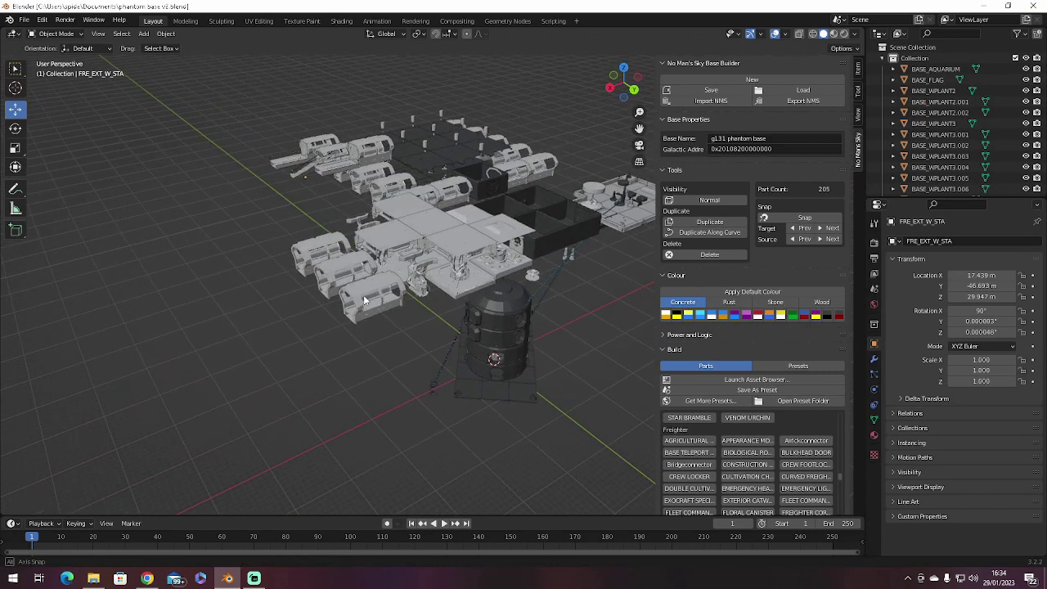
pyautogui.scroll(6, 434, 301)
pyautogui.scroll(-2, 435, 301)
pyautogui.moveTo(434, 296); pyautogui.dragTo(410, 339, button='middle')
pyautogui.scroll(-8, 413, 329)
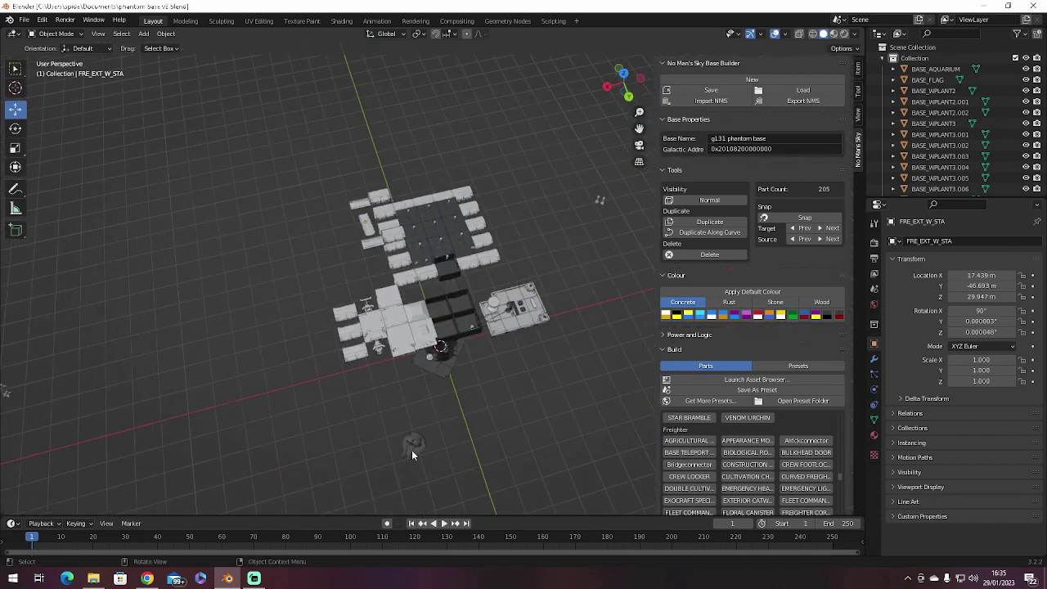
pyautogui.moveTo(477, 335); pyautogui.dragTo(230, 322, button='middle')
pyautogui.scroll(7, 332, 288)
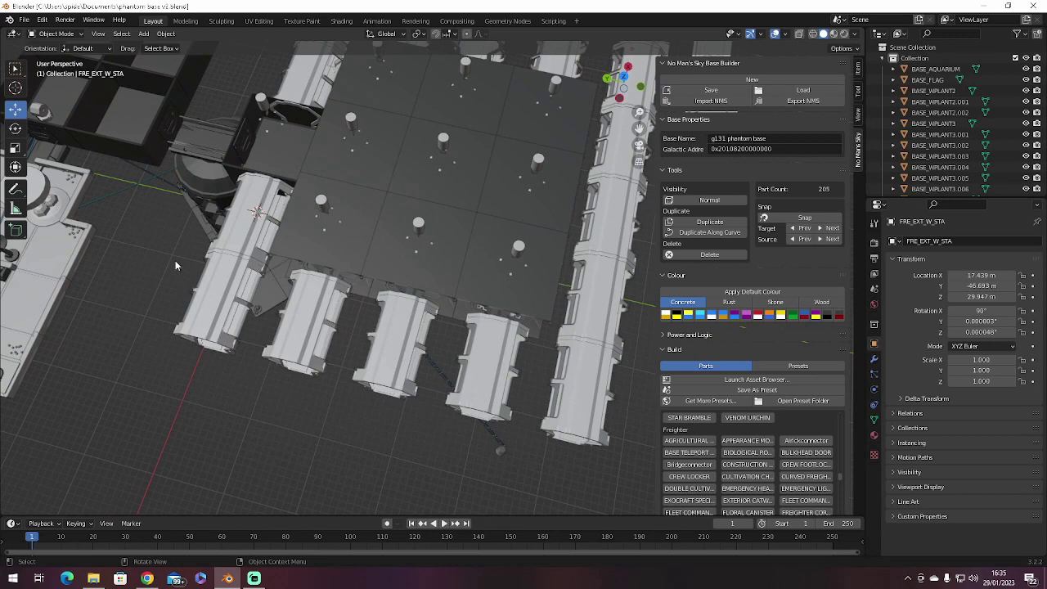
pyautogui.scroll(-4, 182, 260)
pyautogui.scroll(4, 192, 260)
pyautogui.scroll(-3, 196, 264)
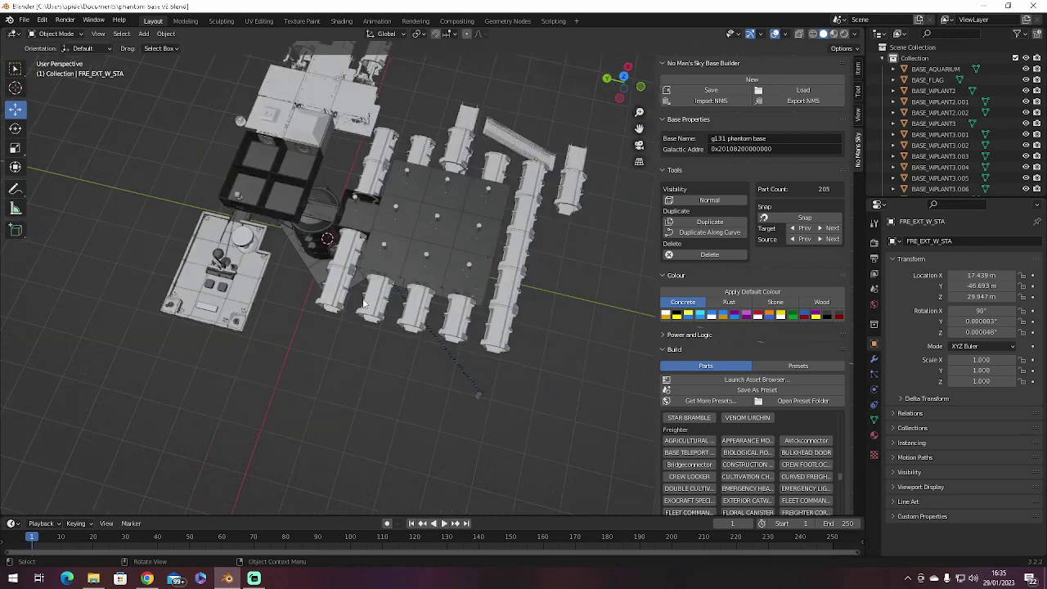
# - Examine the phantom base's outer stairs, ramps and corridor ends, and review the base builder's properties and freighter parts
pyautogui.moveTo(526, 141); pyautogui.dragTo(312, 116, button='middle')
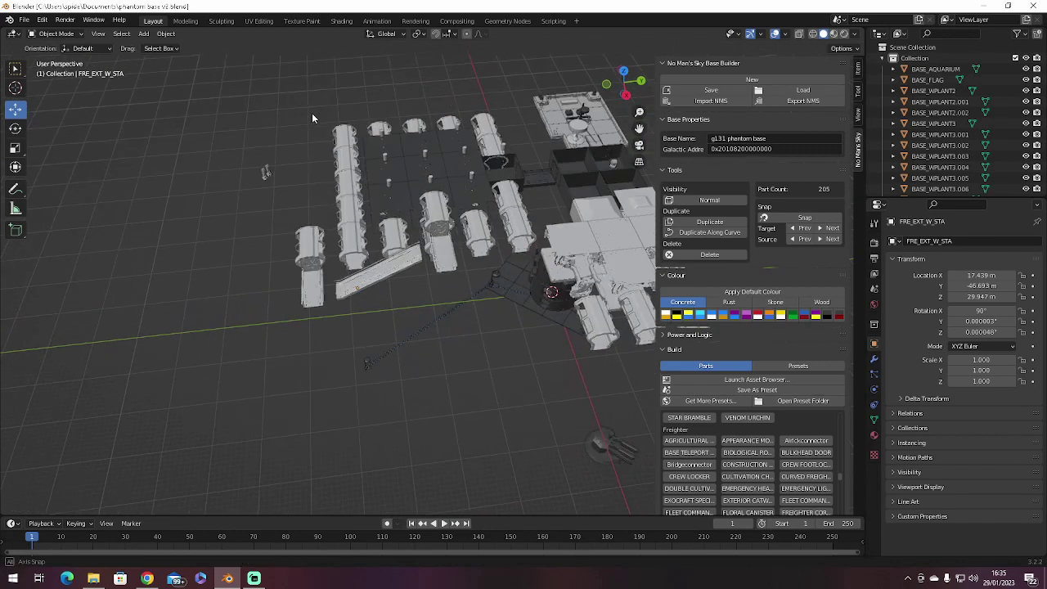
pyautogui.moveTo(311, 117); pyautogui.dragTo(312, 117, button='middle')
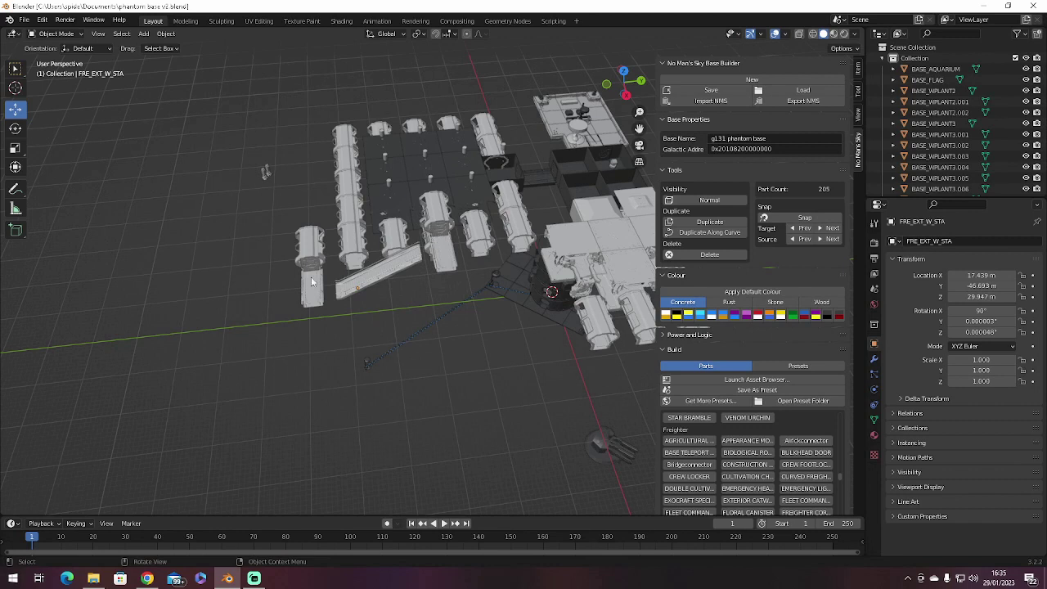
pyautogui.scroll(5, 220, 300)
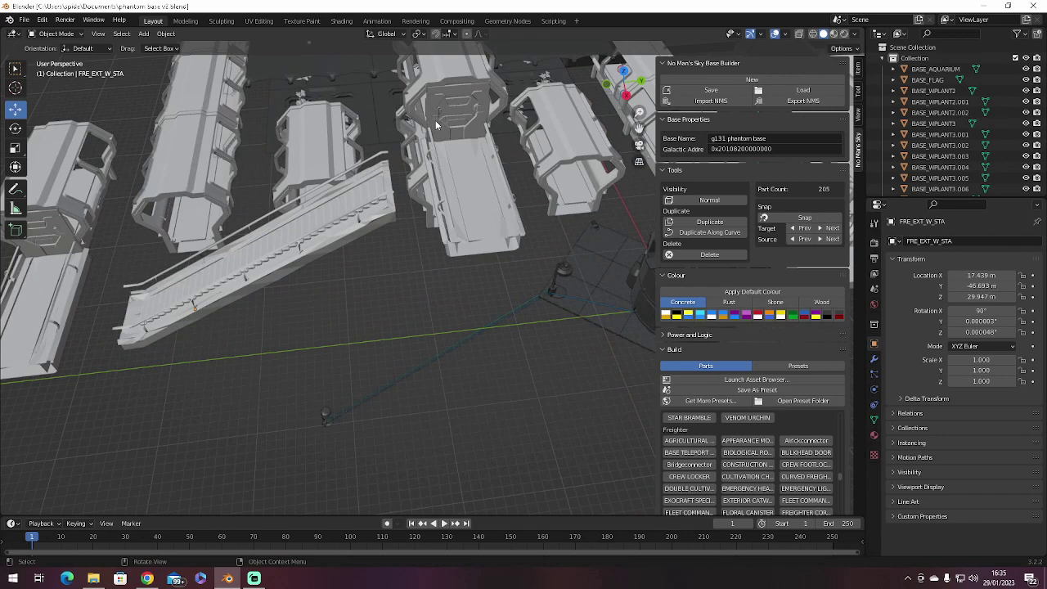
pyautogui.scroll(-6, 435, 122)
pyautogui.moveTo(435, 127); pyautogui.dragTo(736, 261, button='middle')
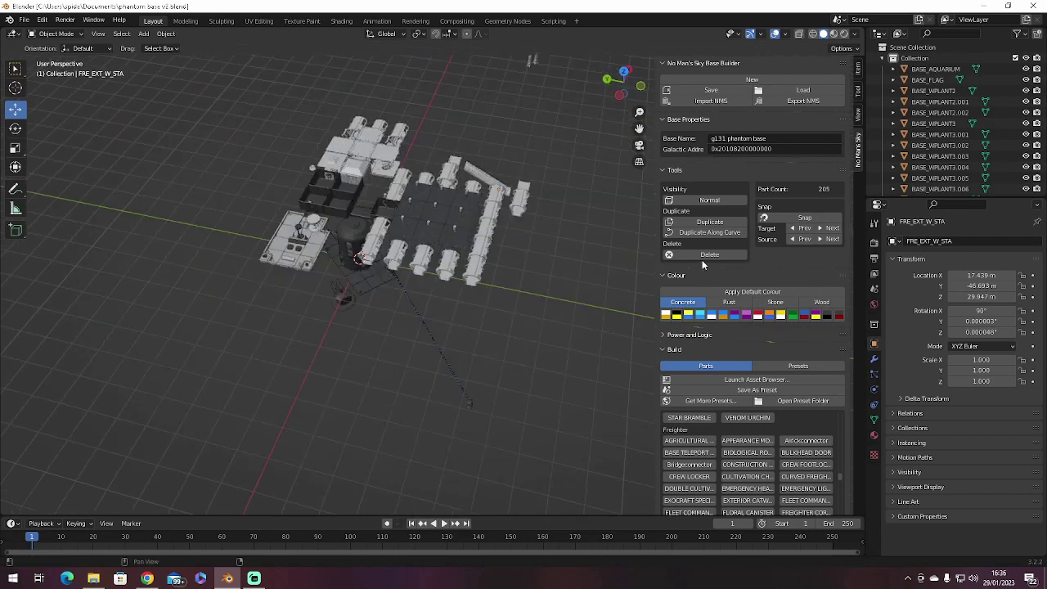
pyautogui.scroll(-2, 735, 260)
pyautogui.scroll(-2, 633, 253)
pyautogui.scroll(5, 630, 252)
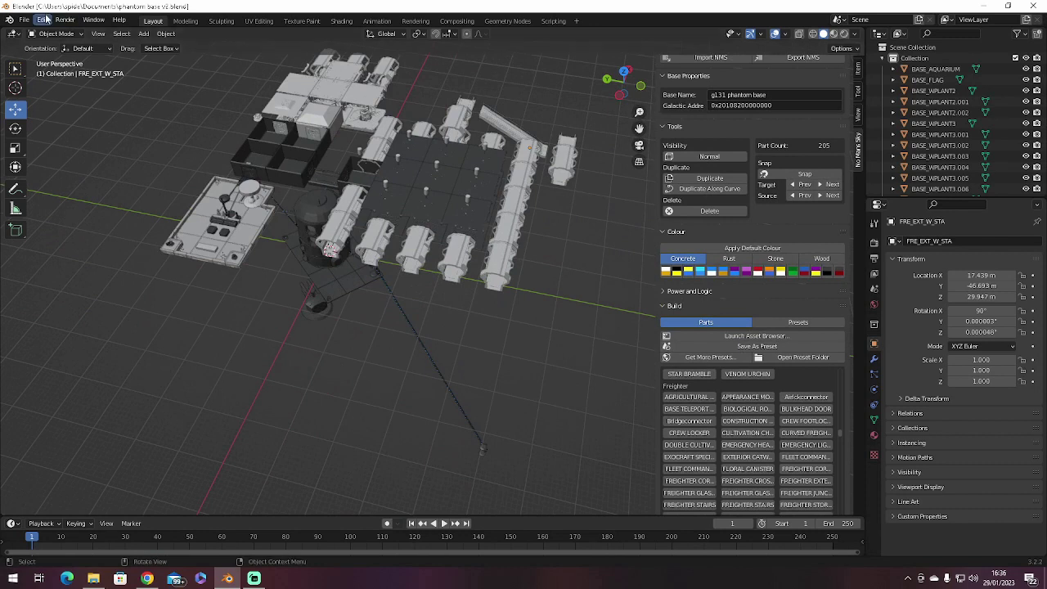
pyautogui.scroll(4, 643, 130)
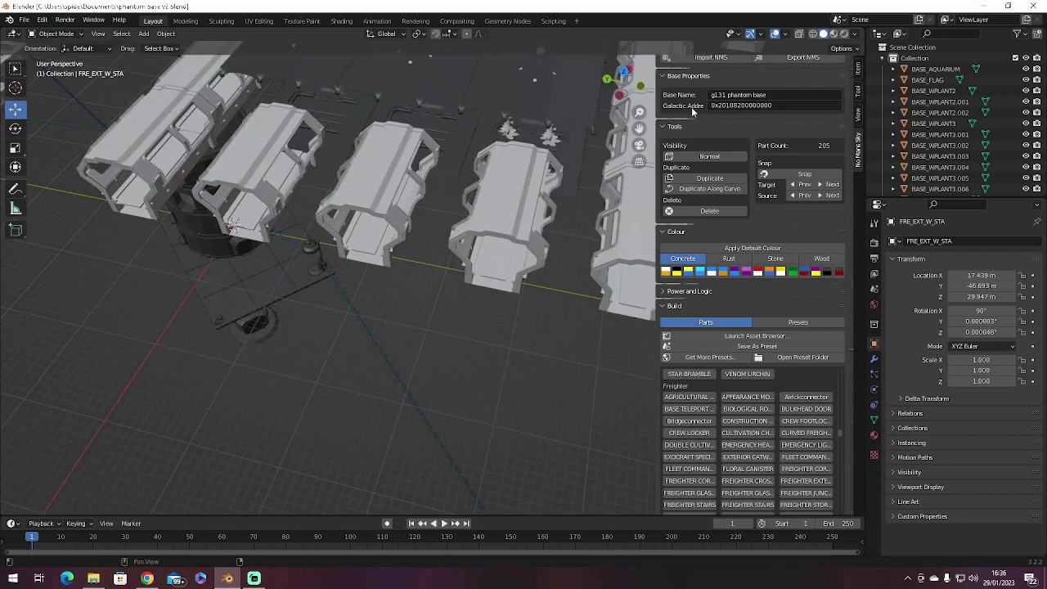
pyautogui.scroll(-2, 705, 87)
pyautogui.scroll(4, 742, 104)
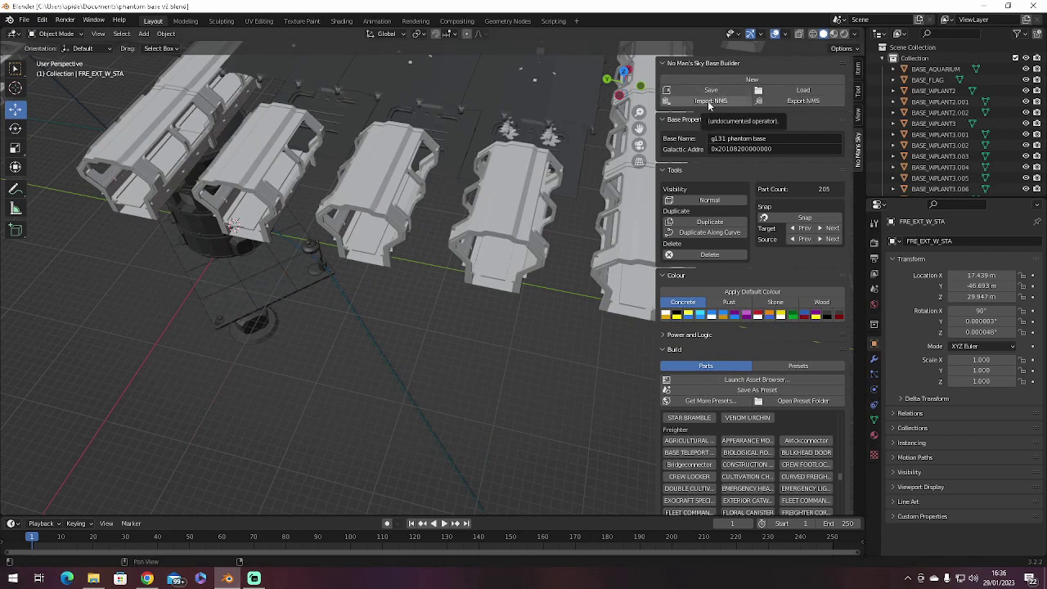
# - Close Blender and return to the desktop
pyautogui.click(1033, 5)
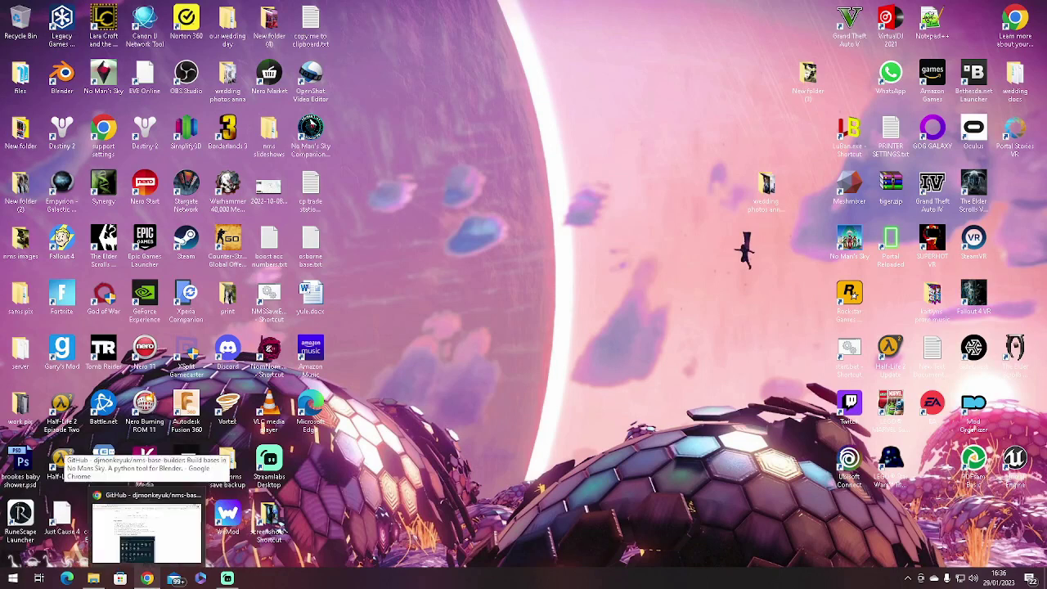
pyautogui.moveTo(237, 583)
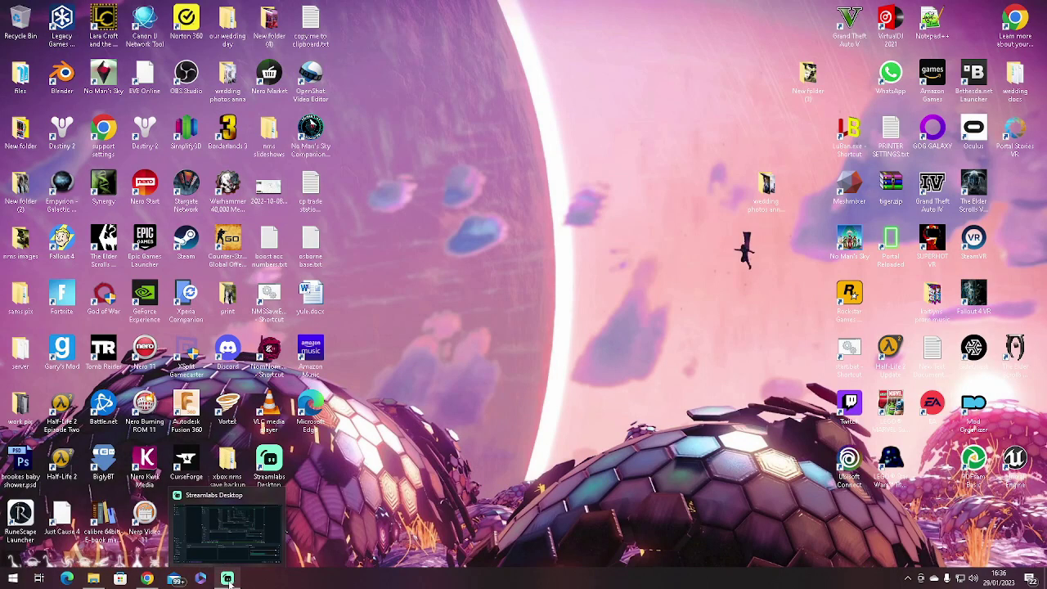